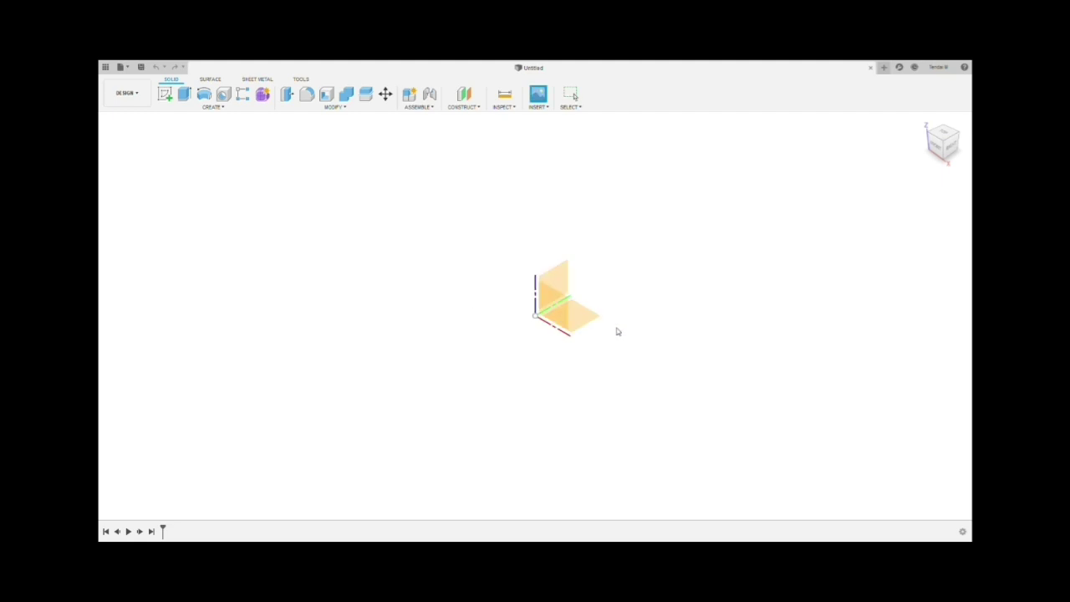
Place the maze image as a canvas on the horizontal XY plane and shift it into the positive X and Y quadrant.
{"action": "left_click", "coordinate": [587, 318]}
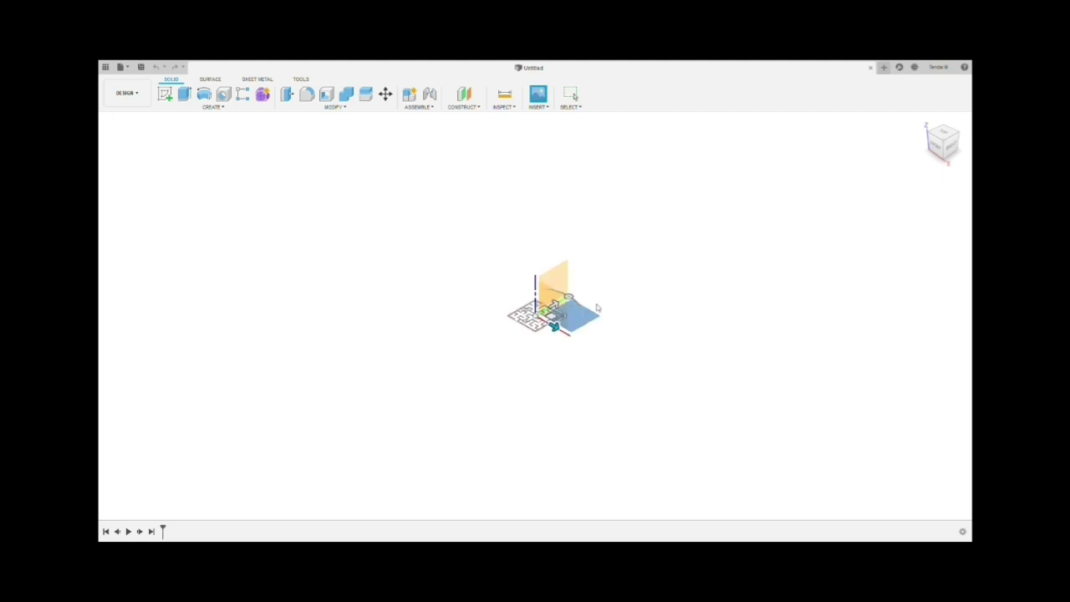
{"action": "left_click", "coordinate": [942, 132]}
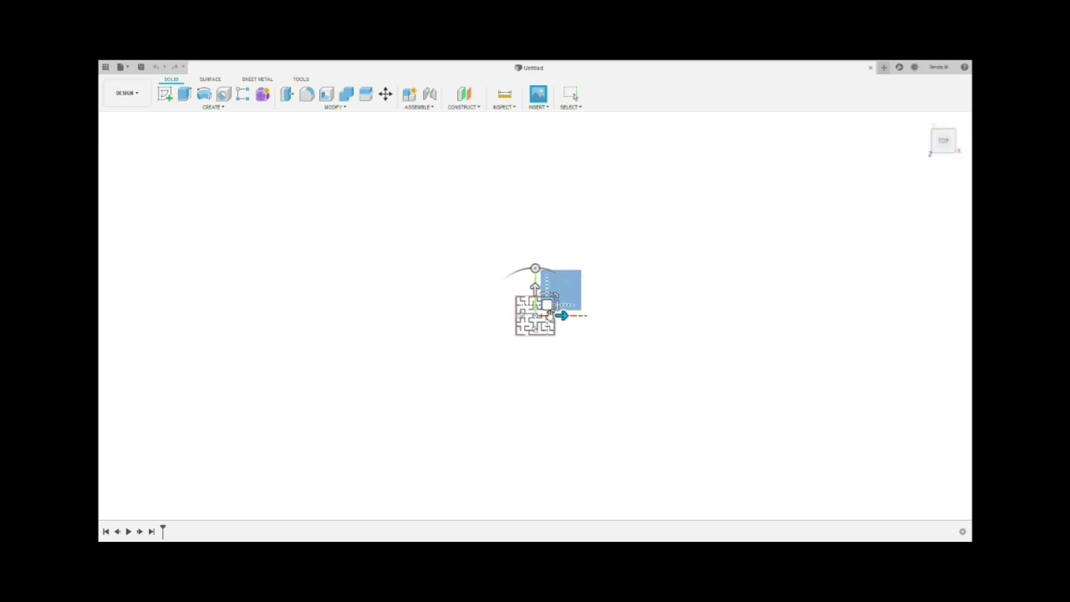
{"action": "left_click_drag", "start_coordinate": [548, 312], "coordinate": [573, 289]}
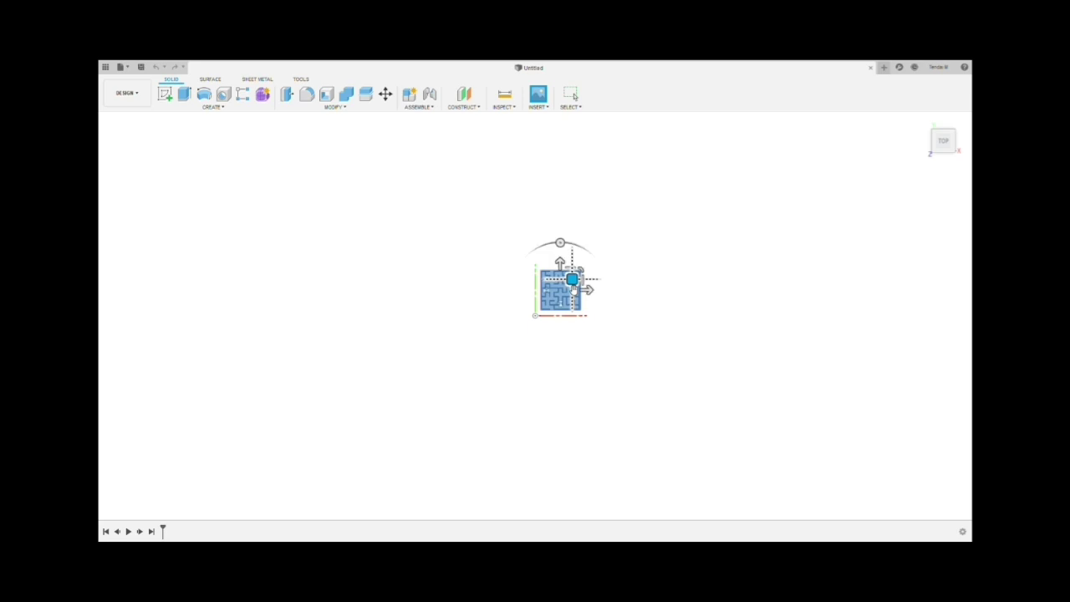
{"action": "key", "text": "Return"}
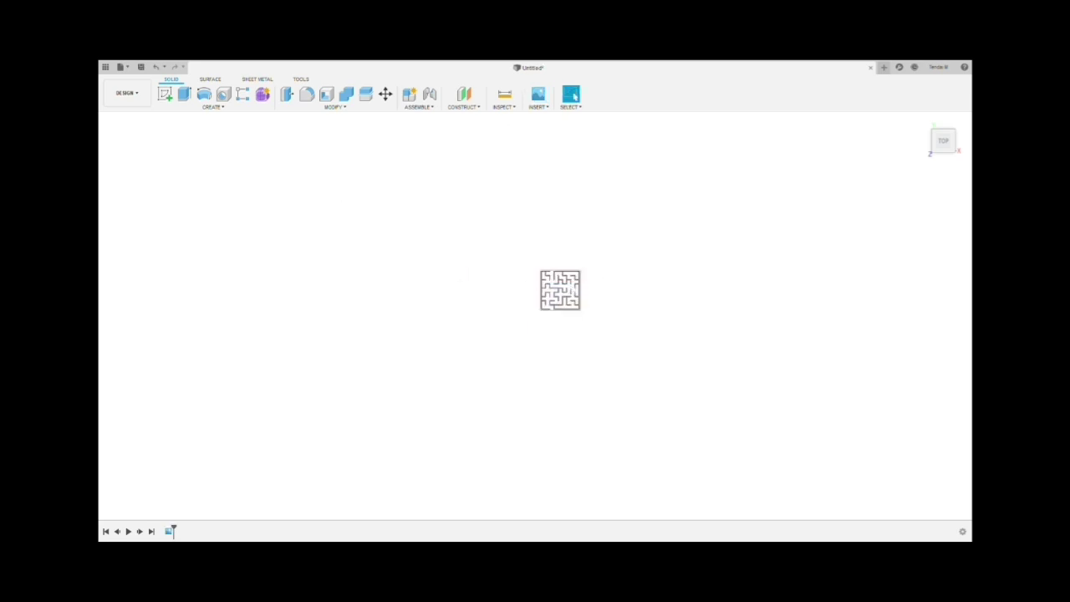
Calibrate the maze canvas using the distance between the two outer bottom corners of the maze.
{"action": "middle_click", "coordinate": [539, 510]}
{"action": "middle_click", "coordinate": [538, 510]}
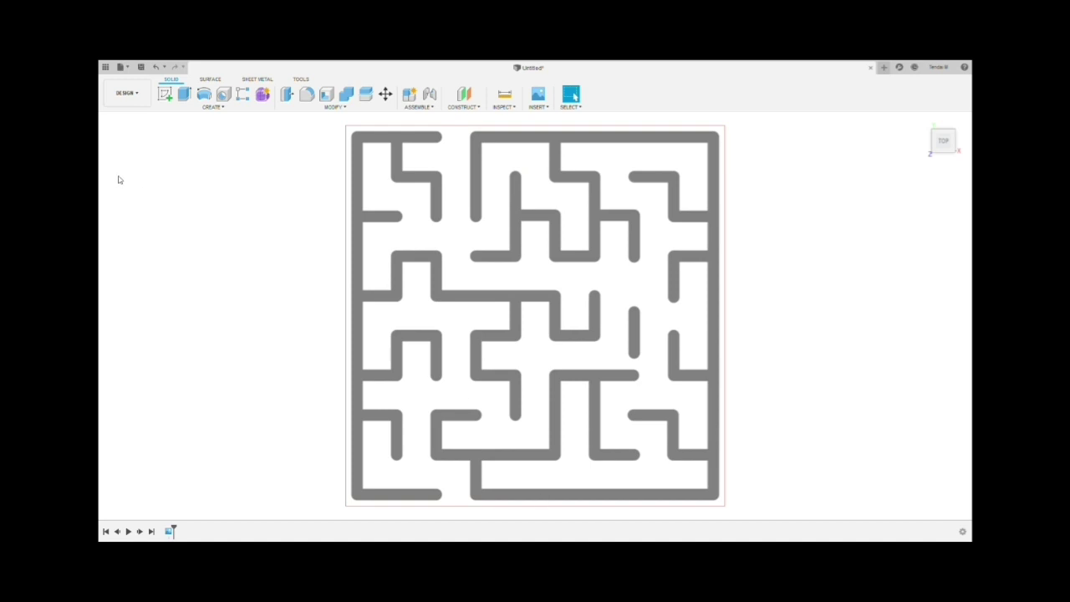
{"action": "key", "text": "ctrl+a"}
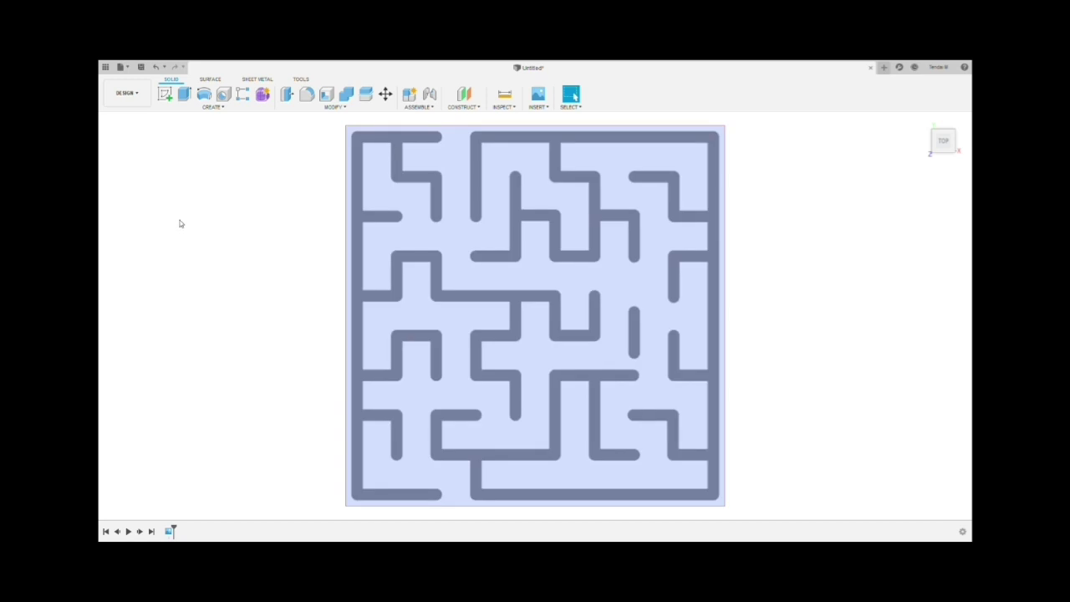
{"action": "left_click", "coordinate": [179, 223]}
{"action": "left_click", "coordinate": [350, 499]}
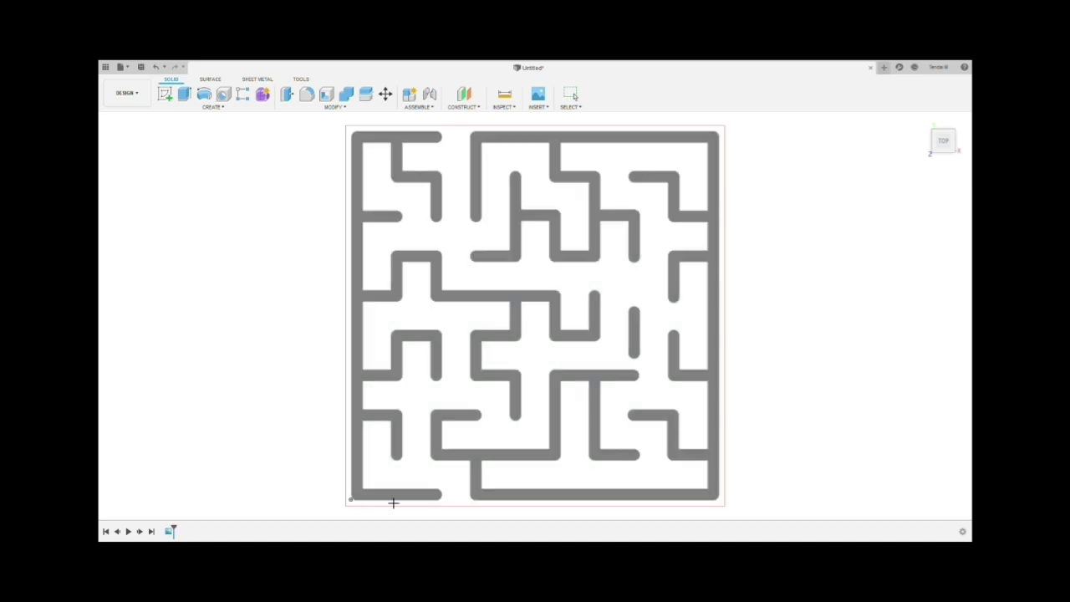
{"action": "left_click", "coordinate": [719, 501]}
{"action": "key", "text": "Return"}
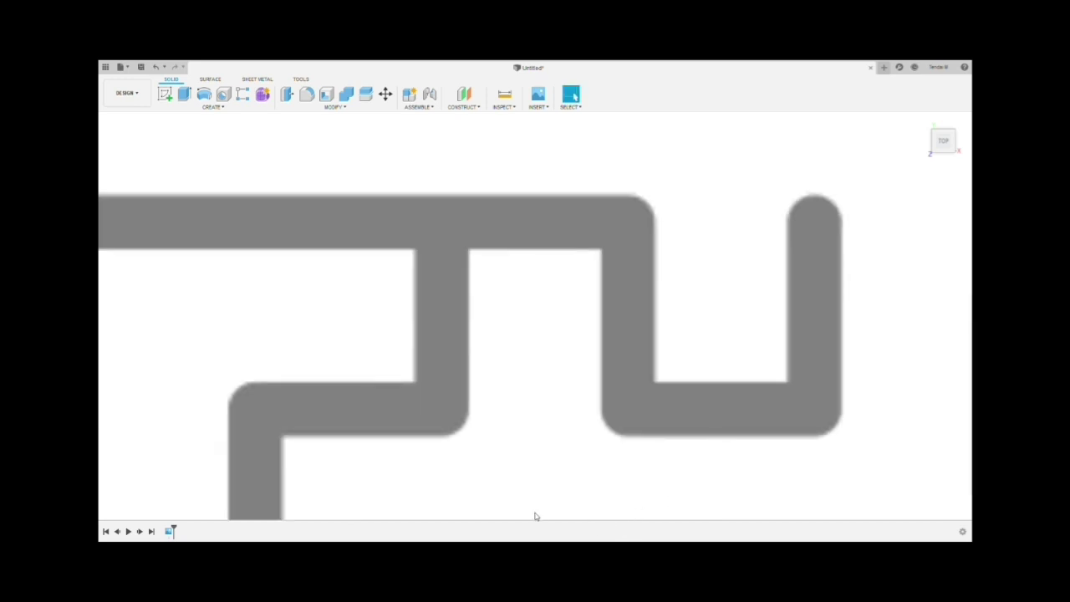
{"action": "key", "text": "F6"}
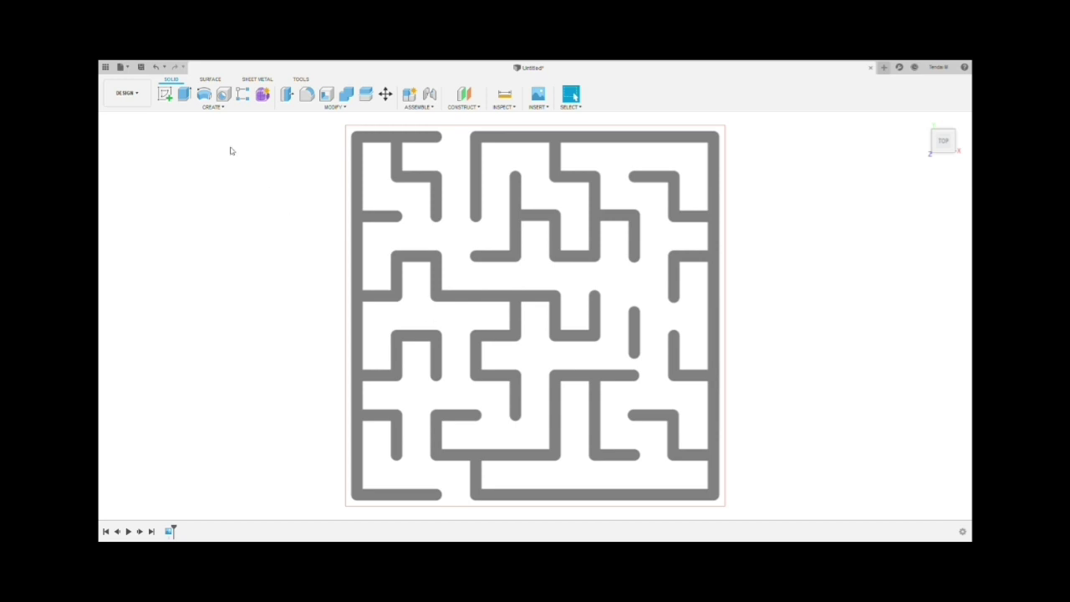
Create a sketch on the horizontal XY plane and move the maze canvas so its lower-left corner sits on the origin.
{"action": "left_click", "coordinate": [166, 96]}
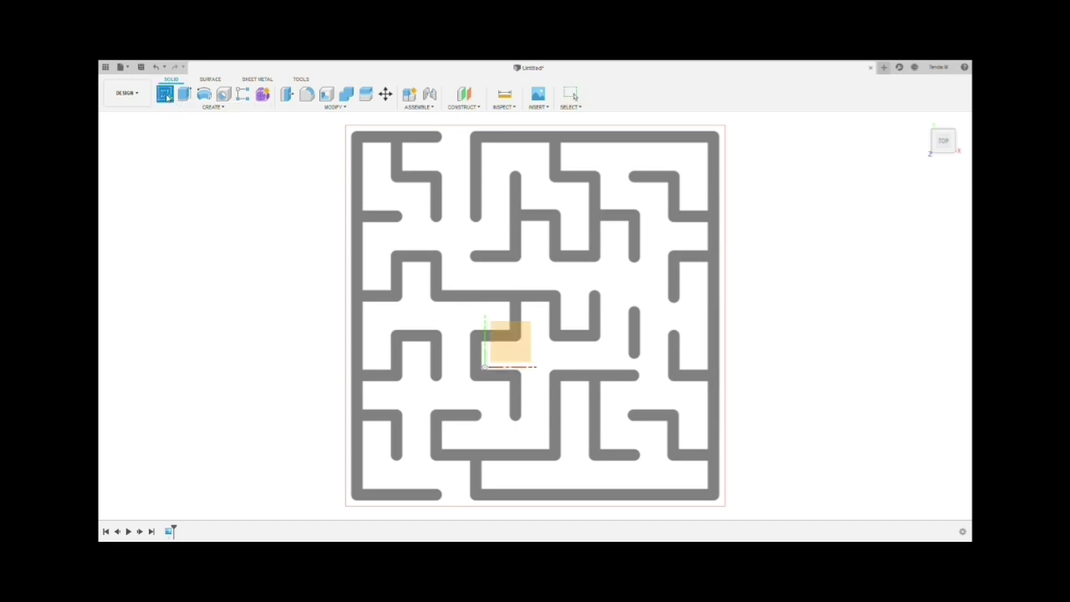
{"action": "left_click", "coordinate": [515, 348]}
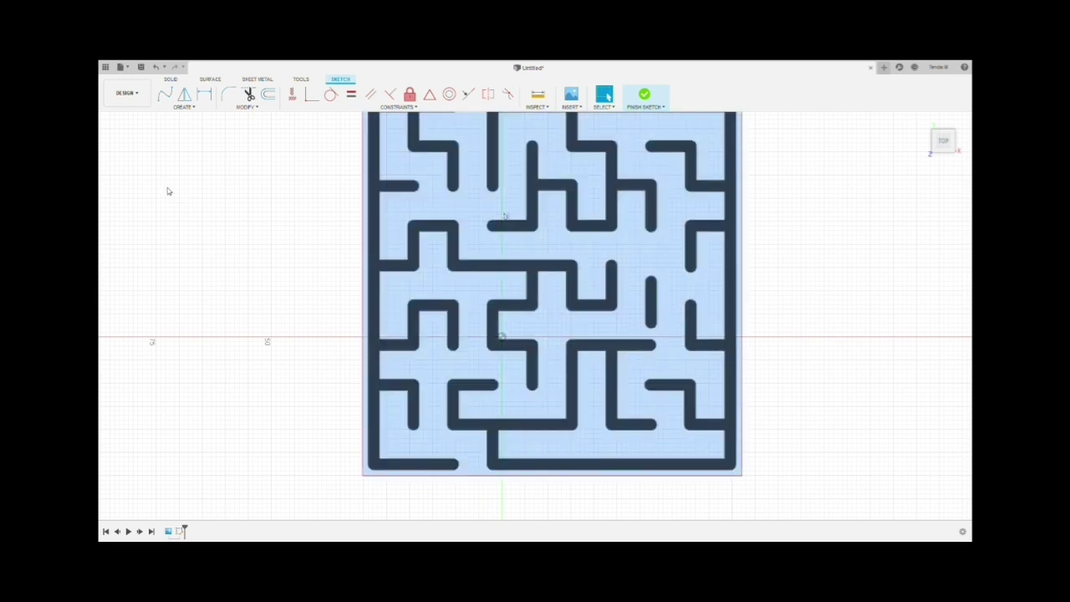
{"action": "key", "text": "m"}
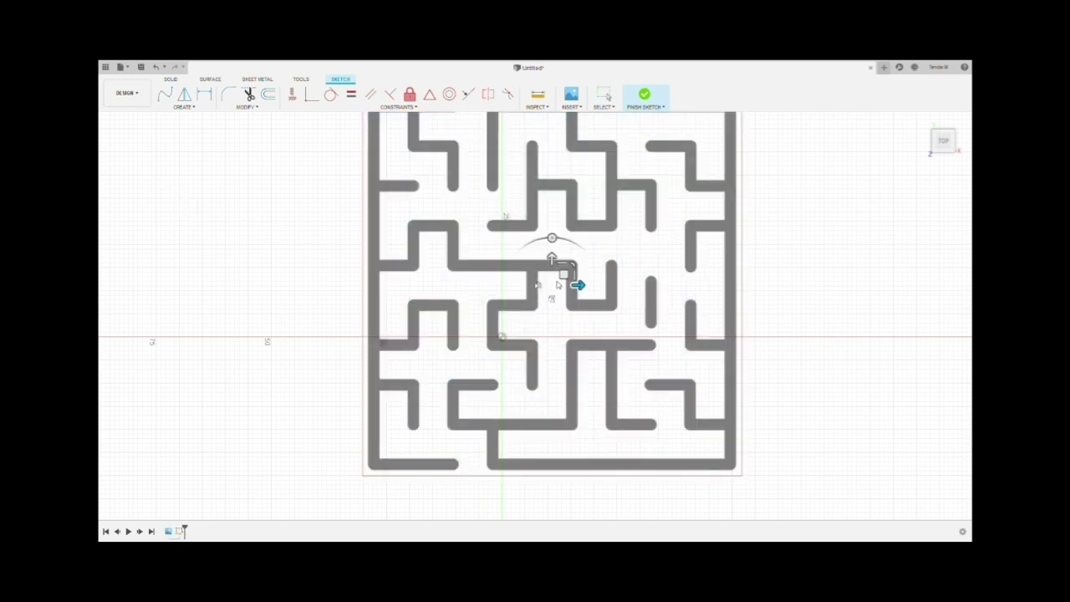
{"action": "left_click_drag", "start_coordinate": [564, 274], "coordinate": [705, 135]}
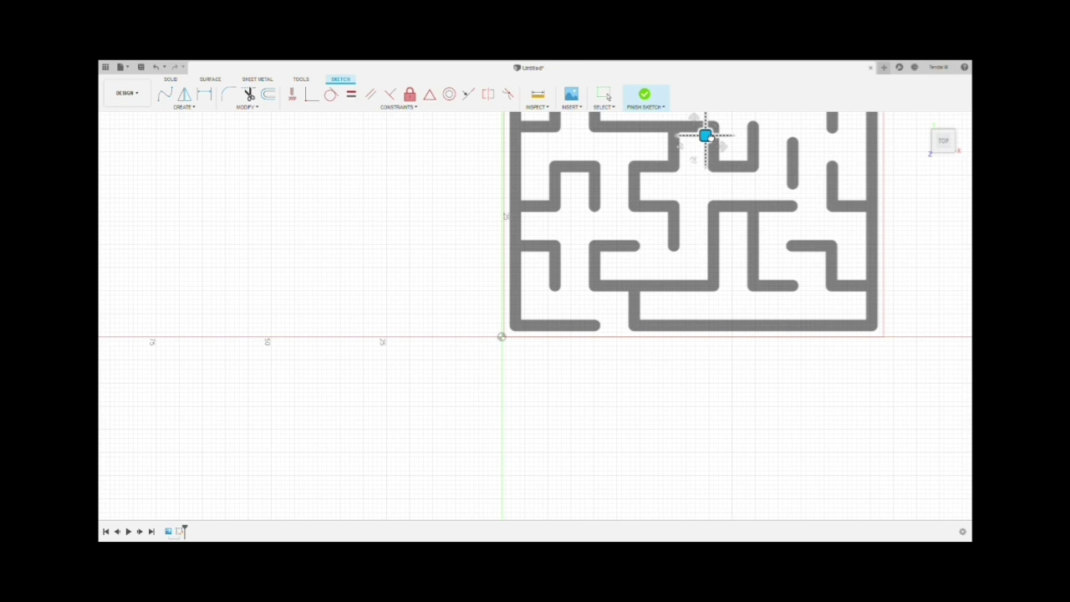
{"action": "left_click_drag", "start_coordinate": [708, 137], "coordinate": [707, 137]}
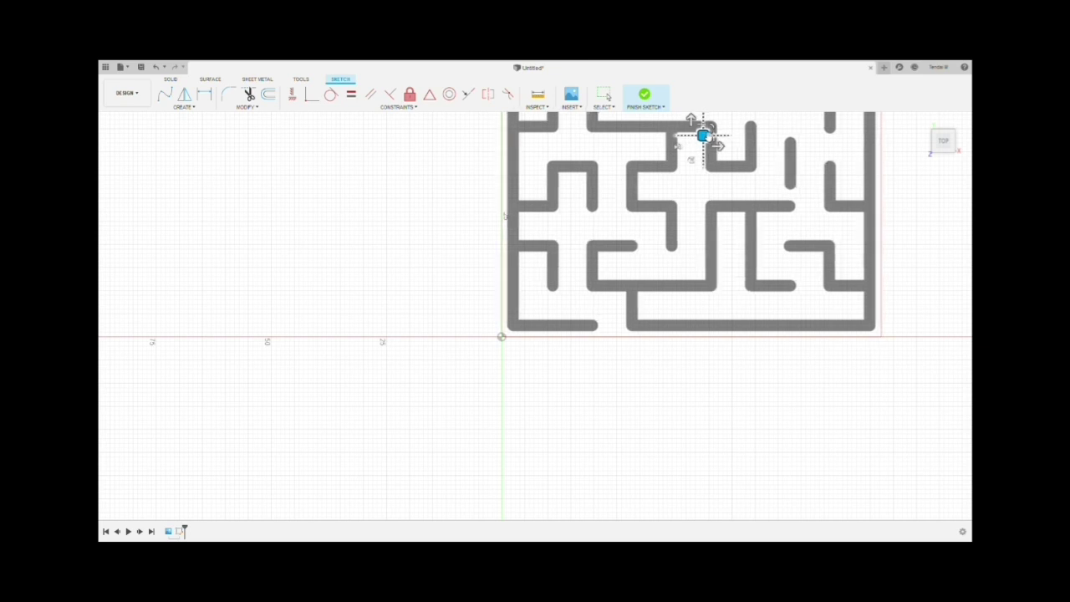
{"action": "key", "text": "Escape"}
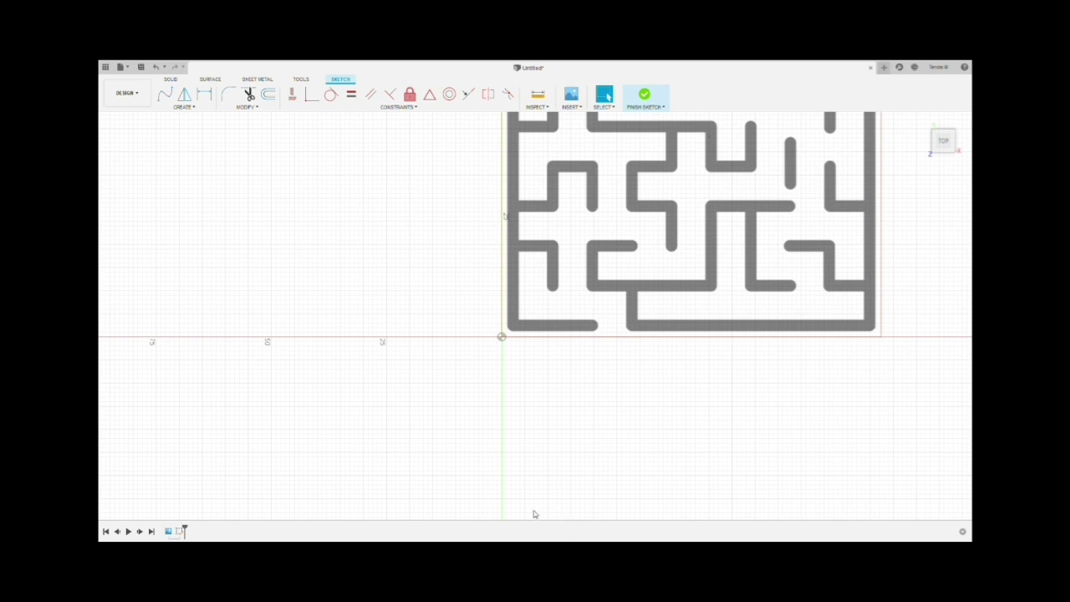
Trace the maze's lower-left pocket with the Line tool, from the short bottom wall's end around to the tip of the first hooked wall.
{"action": "scroll", "coordinate": [534, 513], "scroll_direction": "up", "scroll_amount": 4}
{"action": "scroll", "coordinate": [535, 513], "scroll_direction": "right", "scroll_amount": 4}
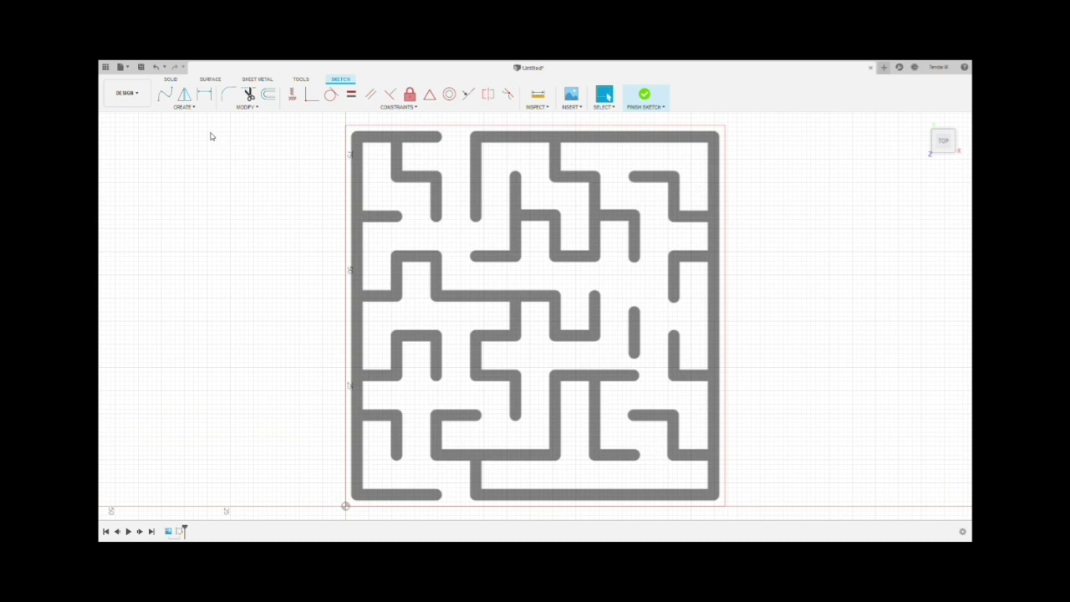
{"action": "left_click", "coordinate": [199, 109]}
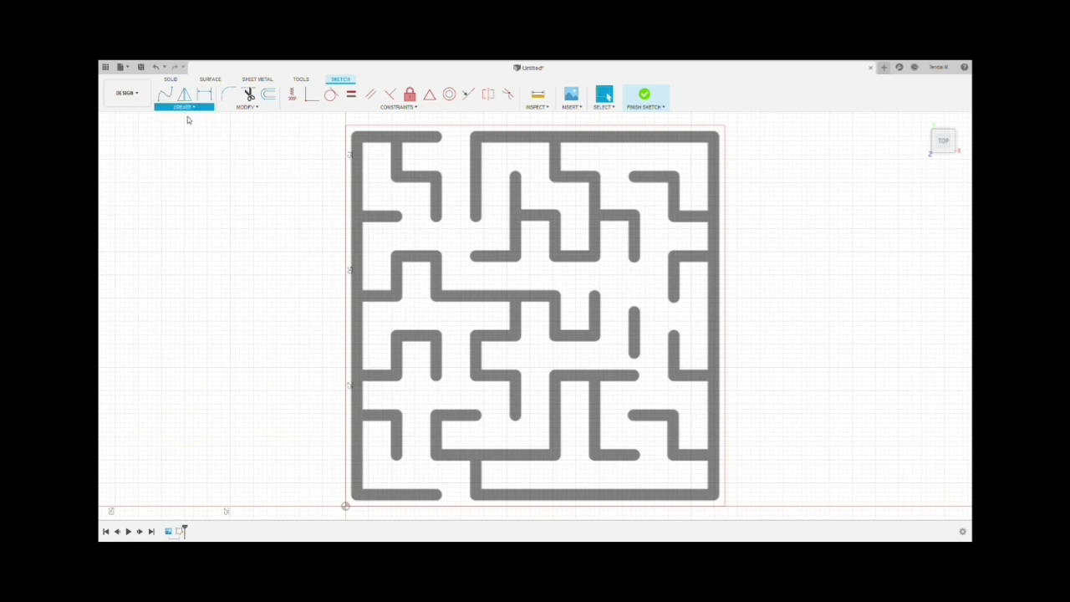
{"action": "left_click", "coordinate": [187, 118]}
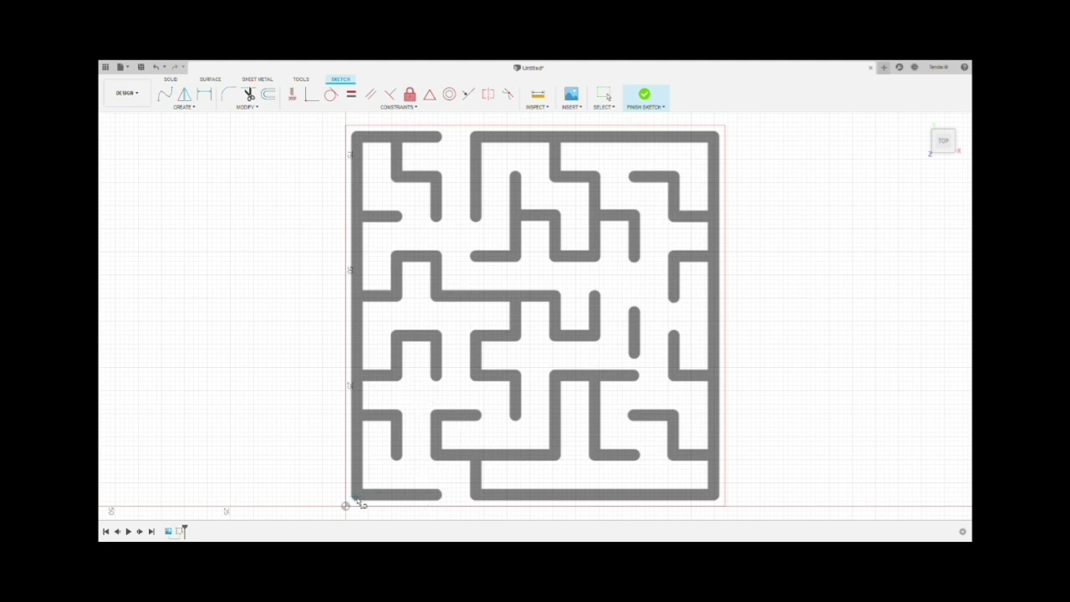
{"action": "left_click", "coordinate": [442, 491]}
{"action": "left_click_drag", "start_coordinate": [373, 494], "coordinate": [398, 464]}
{"action": "left_click", "coordinate": [362, 423]}
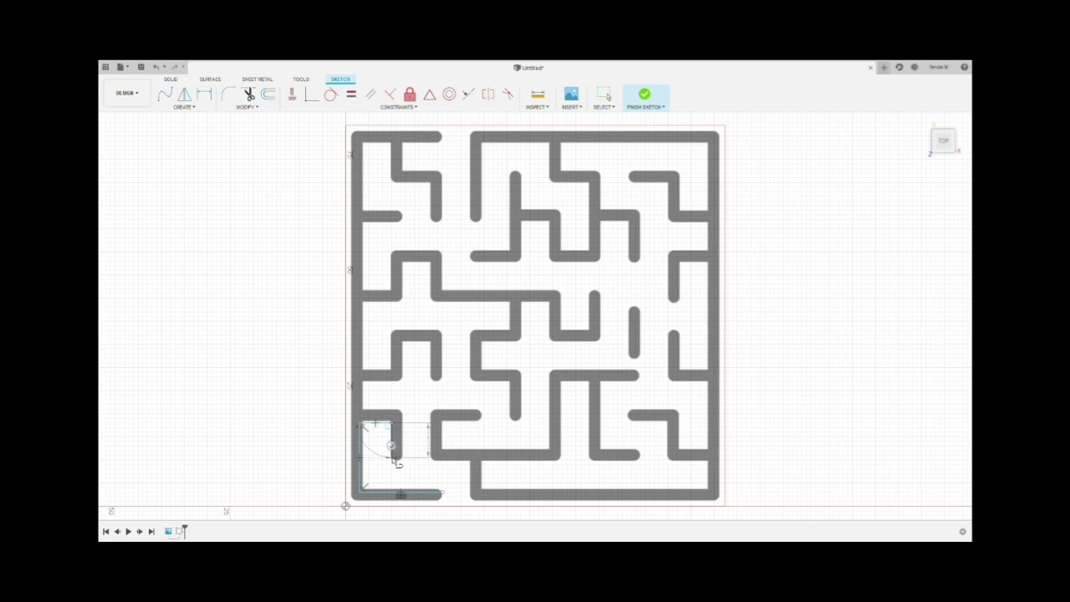
{"action": "left_click", "coordinate": [392, 458]}
{"action": "left_click", "coordinate": [401, 458]}
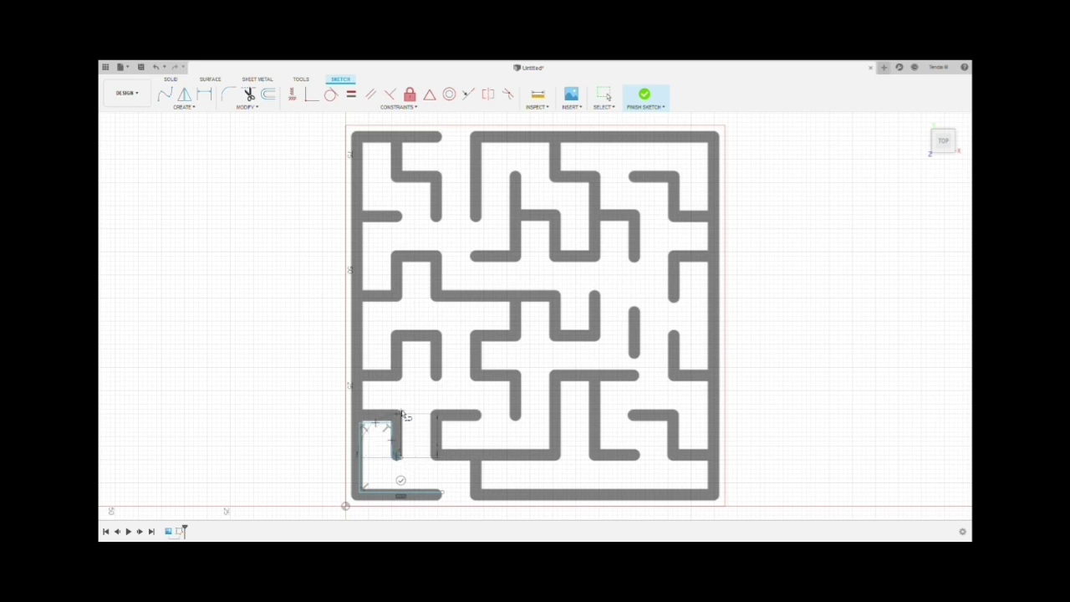
Continue the line around the hooked wall's outer side, up the left wall and around the inside of the lower inverted-U wall.
{"action": "mouse_move", "coordinate": [403, 415]}
{"action": "left_mouse_down"}
{"action": "mouse_move", "coordinate": [397, 396]}
{"action": "mouse_move", "coordinate": [361, 413]}
{"action": "mouse_move", "coordinate": [359, 386]}
{"action": "left_mouse_up"}
{"action": "left_click", "coordinate": [361, 382]}
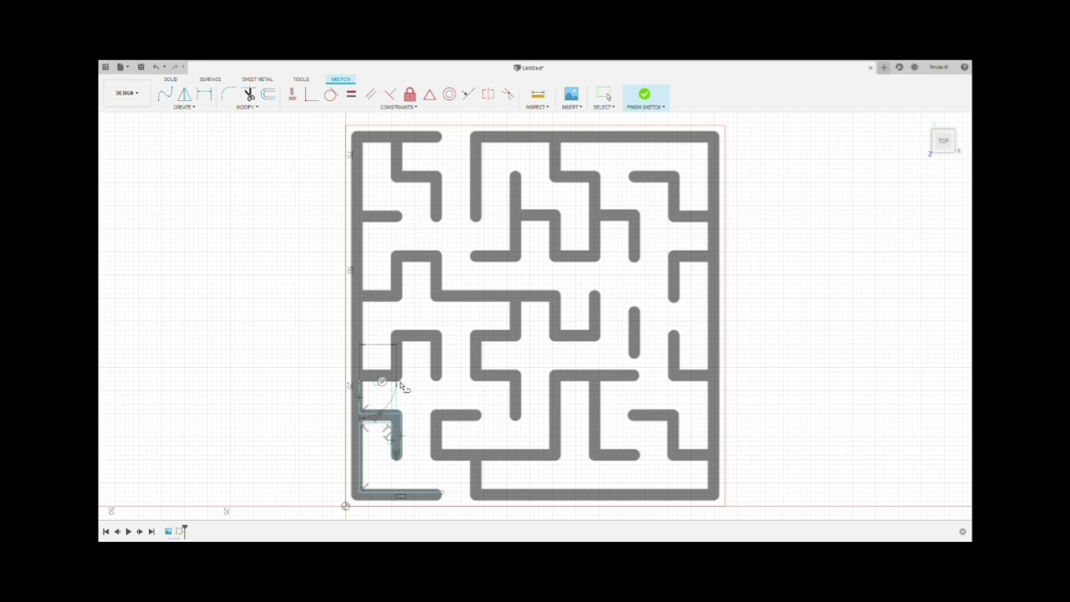
{"action": "mouse_move", "coordinate": [404, 385]}
{"action": "left_mouse_down"}
{"action": "mouse_move", "coordinate": [410, 344]}
{"action": "mouse_move", "coordinate": [433, 344]}
{"action": "mouse_move", "coordinate": [435, 380]}
{"action": "left_mouse_up"}
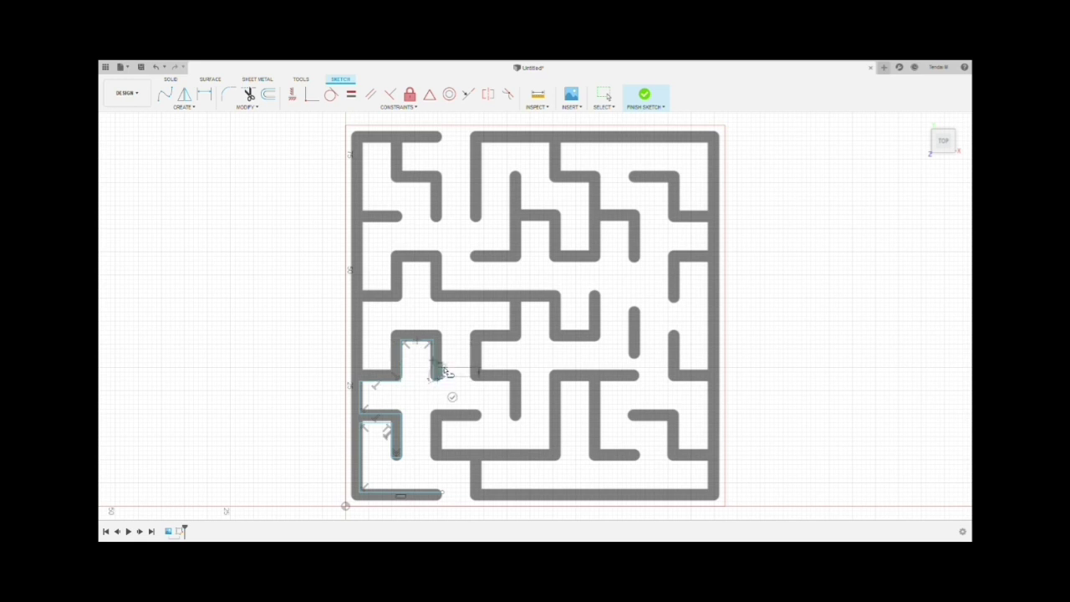
{"action": "scroll", "coordinate": [447, 381], "scroll_direction": "down", "scroll_amount": 2}
{"action": "scroll", "coordinate": [447, 381], "scroll_direction": "up", "scroll_amount": 5}
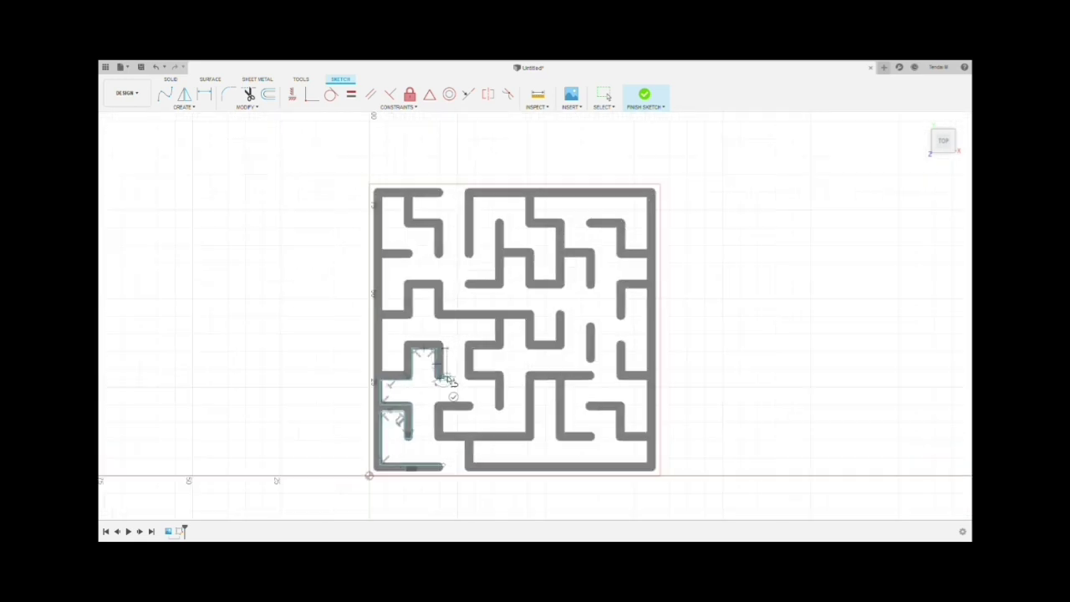
{"action": "scroll", "coordinate": [447, 381], "scroll_direction": "up", "scroll_amount": 4}
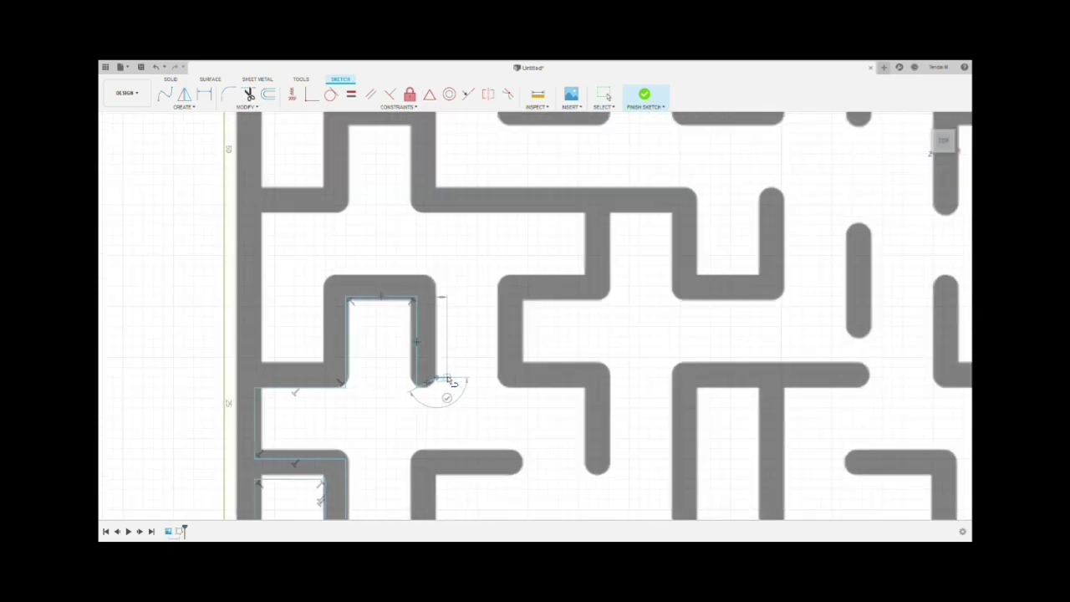
{"action": "key", "text": "Escape"}
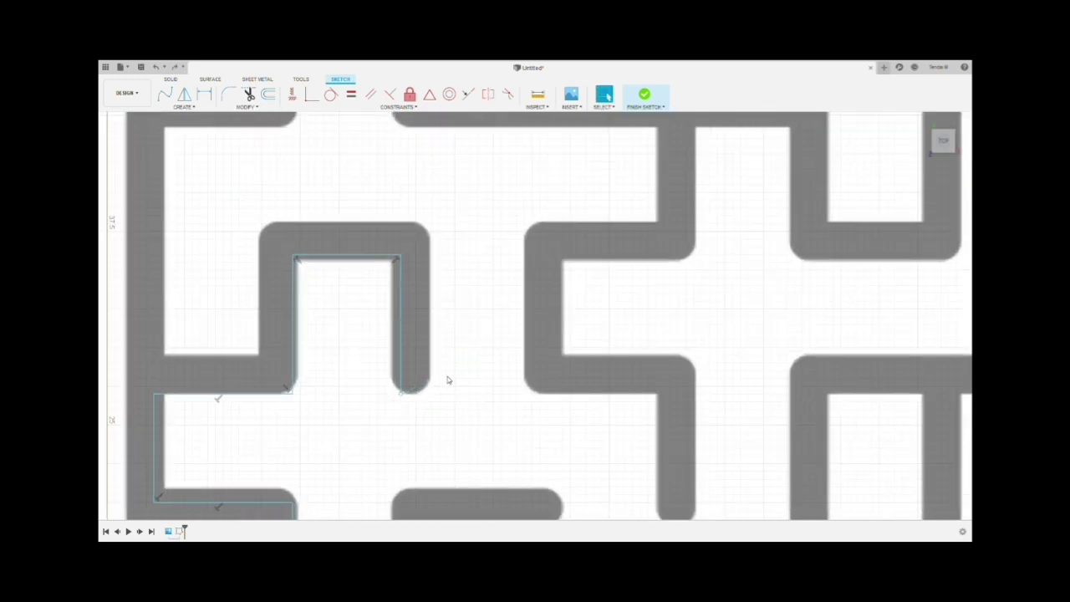
Trace the tip and outer side of the lower inverted-U wall back to the left wall and up to the next wall.
{"action": "left_click", "coordinate": [400, 393]}
{"action": "left_click_drag", "start_coordinate": [433, 397], "coordinate": [262, 356]}
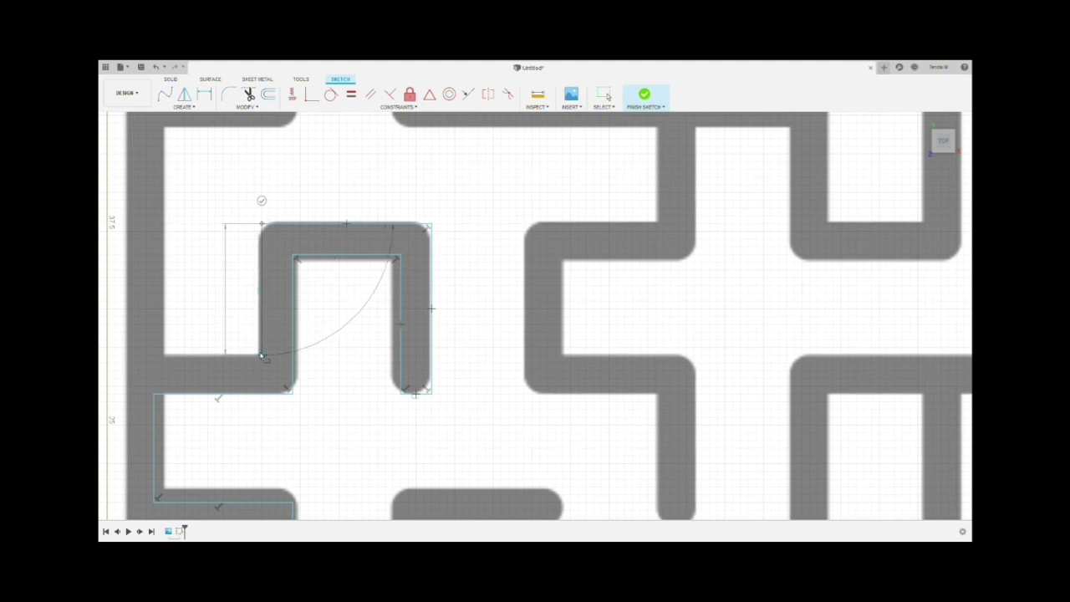
{"action": "left_click", "coordinate": [261, 356]}
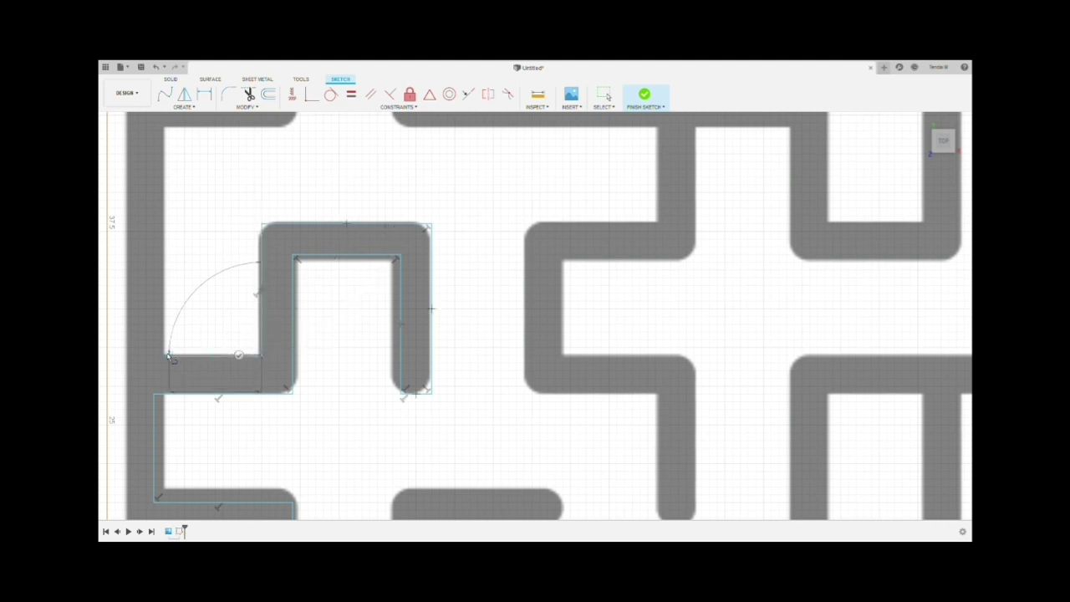
{"action": "left_click_drag", "start_coordinate": [164, 357], "coordinate": [216, 266]}
Trace the inside of the upper inverted-U wall and the underside of the long horizontal wall to the first descending branch.
{"action": "scroll", "coordinate": [163, 357], "scroll_direction": "down", "scroll_amount": 5}
{"action": "scroll", "coordinate": [164, 357], "scroll_direction": "down", "scroll_amount": 1}
{"action": "left_click", "coordinate": [215, 266]}
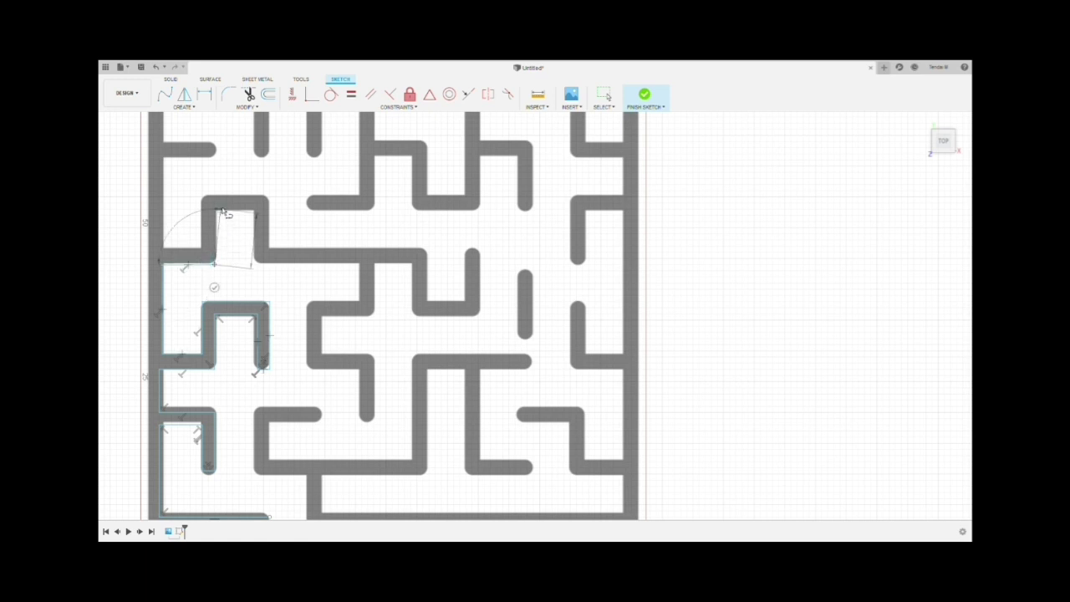
{"action": "left_click_drag", "start_coordinate": [216, 211], "coordinate": [362, 268]}
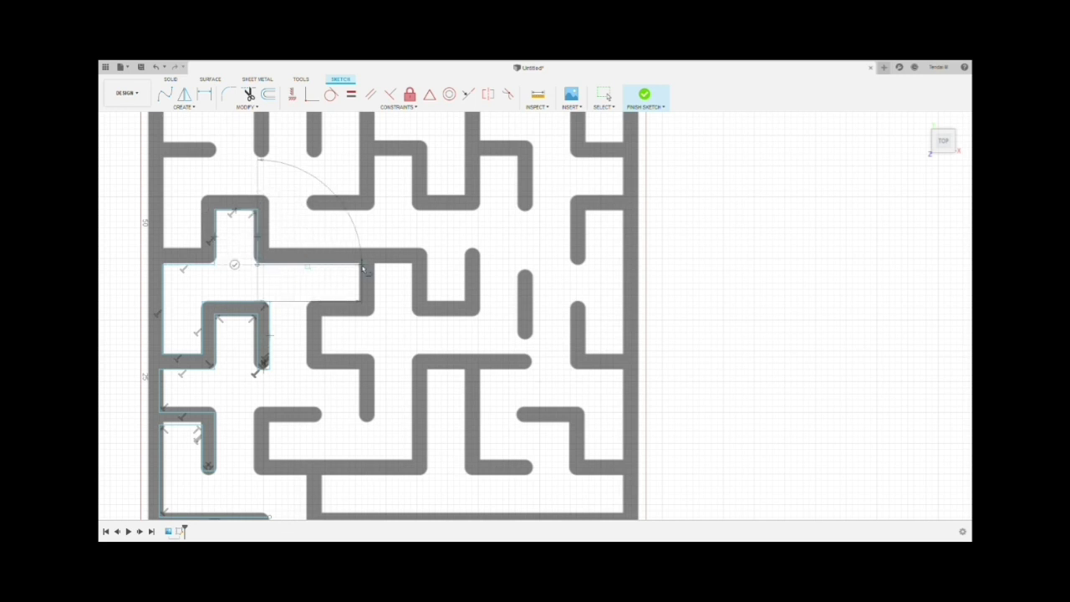
{"action": "left_click", "coordinate": [362, 266]}
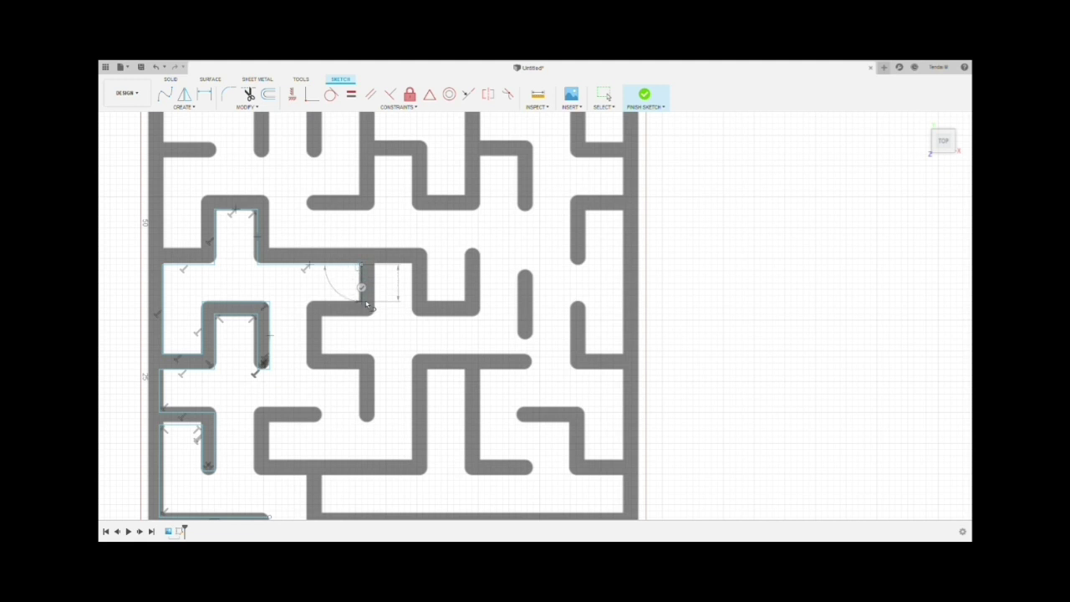
Continue the line down the descending S-shaped wall, around its lower tip and up the far side to its outer corner.
{"action": "mouse_move", "coordinate": [368, 305]}
{"action": "left_mouse_down"}
{"action": "mouse_move", "coordinate": [310, 305]}
{"action": "mouse_move", "coordinate": [314, 370]}
{"action": "left_mouse_up"}
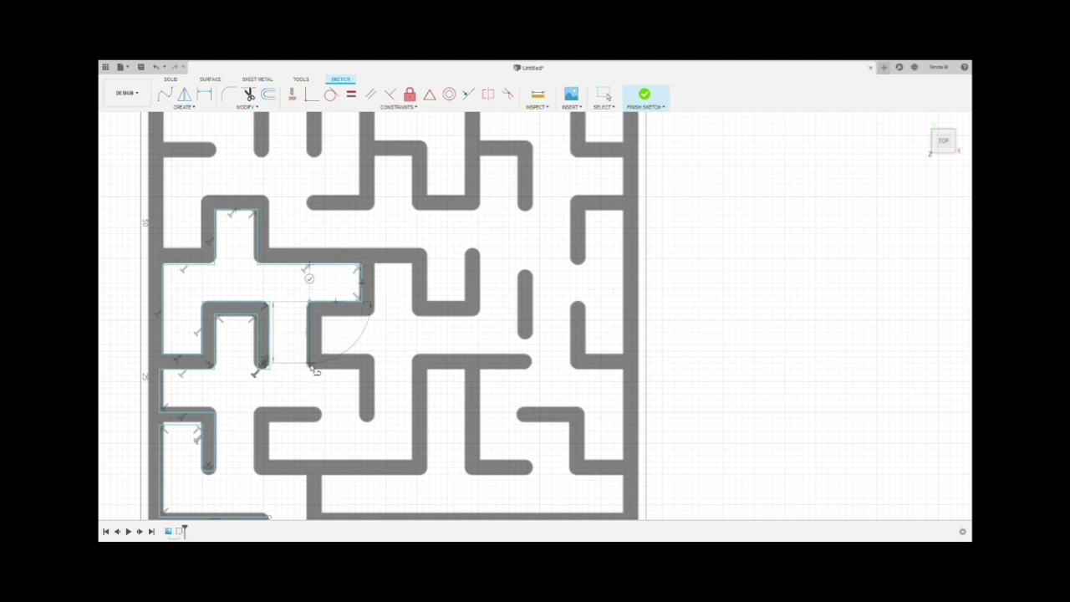
{"action": "left_click", "coordinate": [309, 368]}
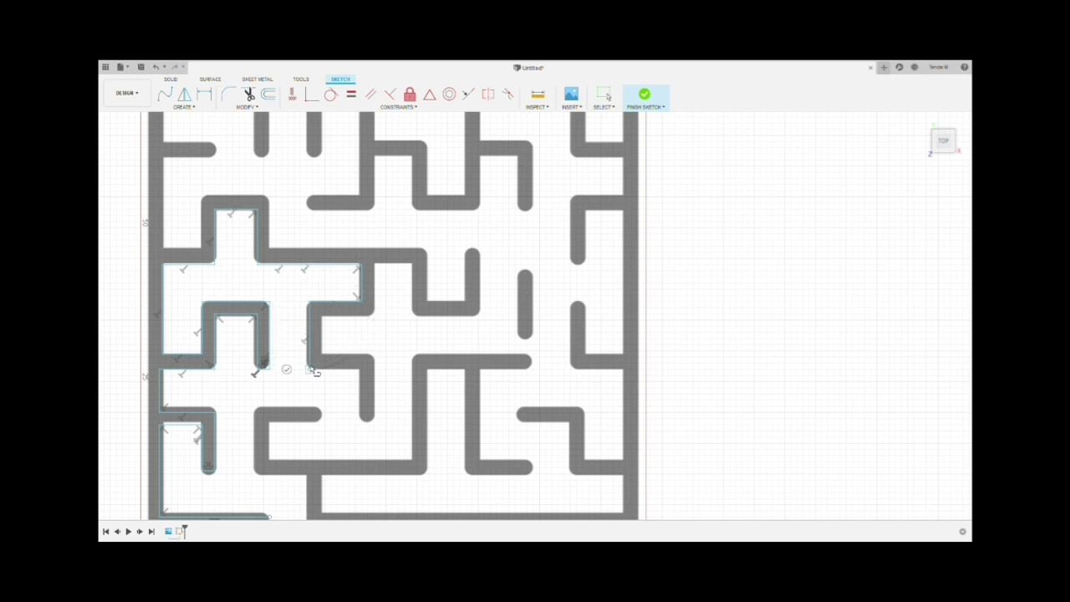
{"action": "left_click_drag", "start_coordinate": [357, 371], "coordinate": [364, 427]}
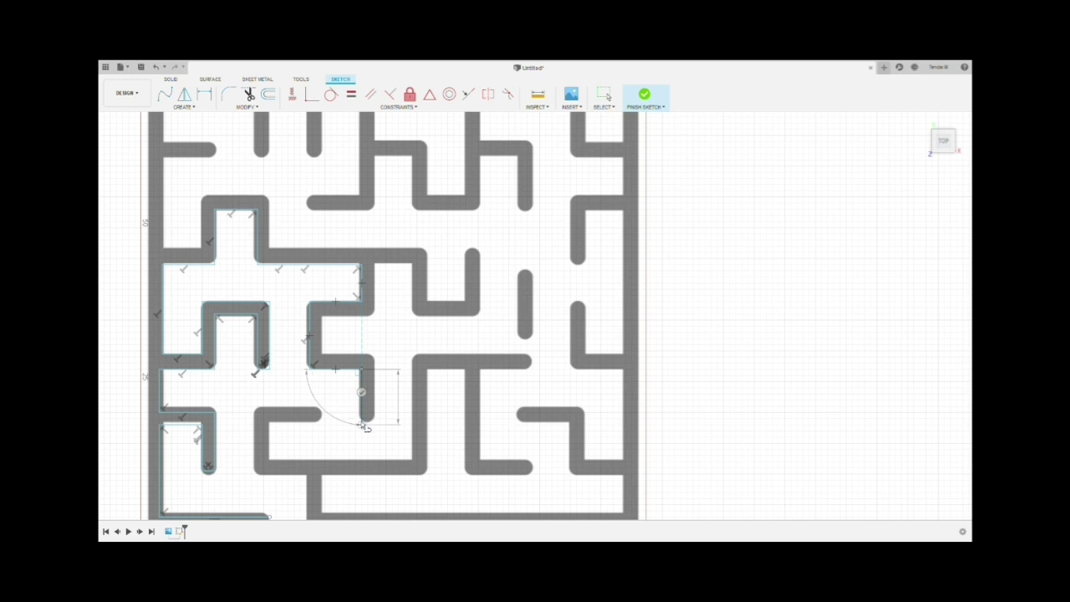
{"action": "left_click", "coordinate": [362, 419]}
{"action": "left_click", "coordinate": [373, 418]}
{"action": "left_click_drag", "start_coordinate": [375, 427], "coordinate": [375, 362]}
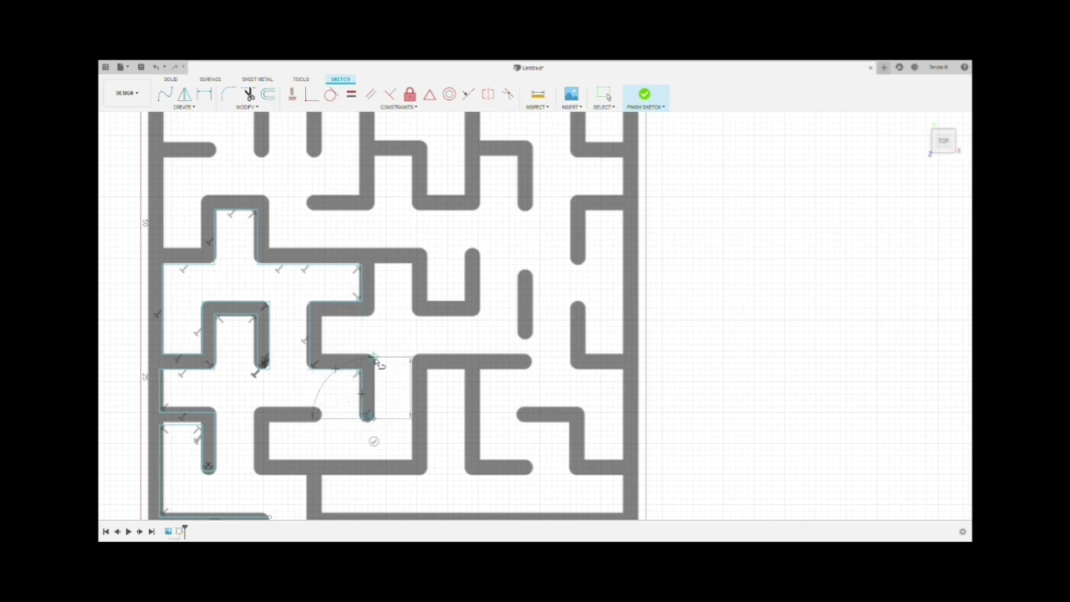
{"action": "left_click", "coordinate": [375, 358]}
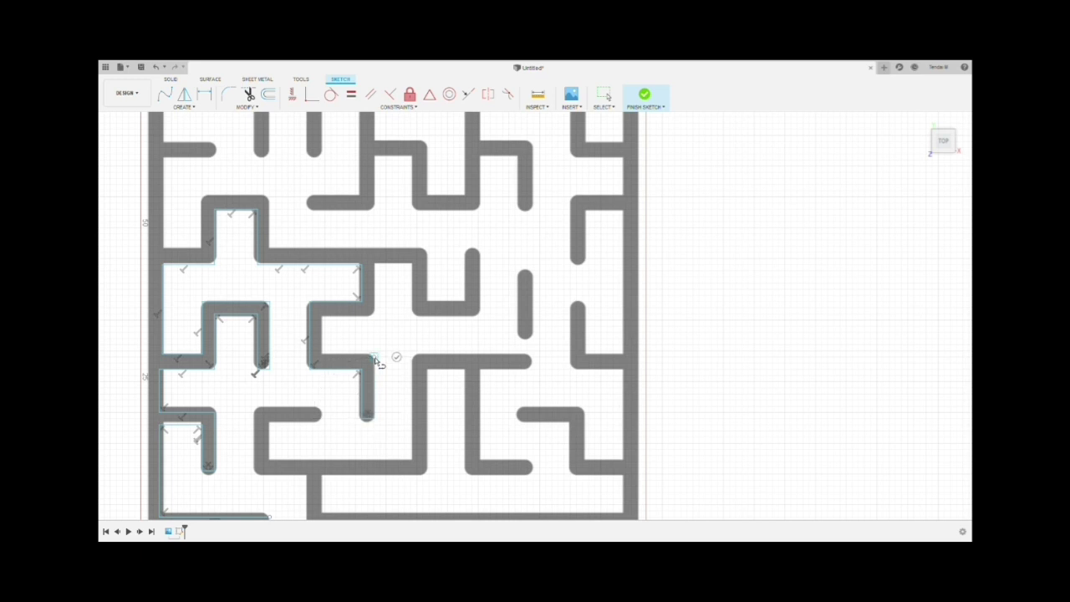
Continue the line along the S-shaped wall's far side, under the U-shaped pocket, around its tip and down its inner side.
{"action": "left_click", "coordinate": [320, 358]}
{"action": "left_click_drag", "start_coordinate": [320, 359], "coordinate": [482, 256]}
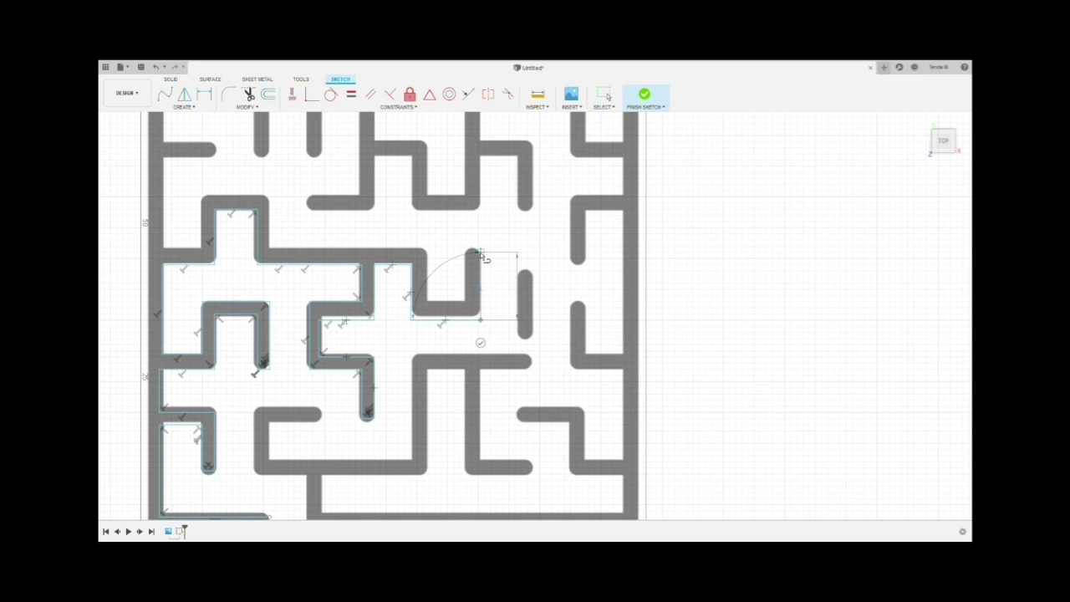
{"action": "left_click", "coordinate": [480, 253]}
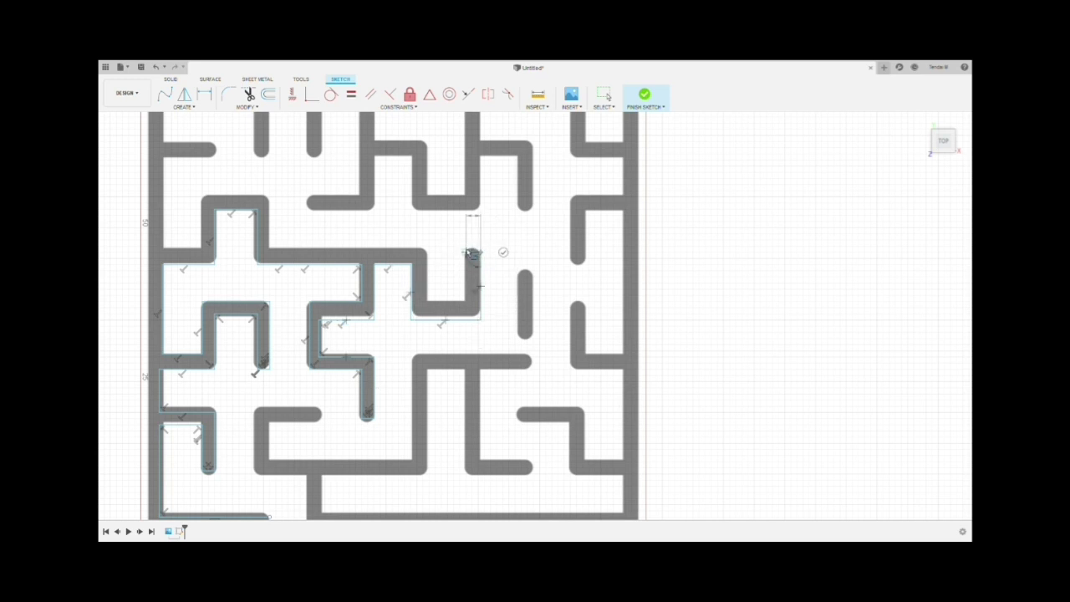
{"action": "left_click", "coordinate": [467, 252]}
{"action": "left_click", "coordinate": [465, 302]}
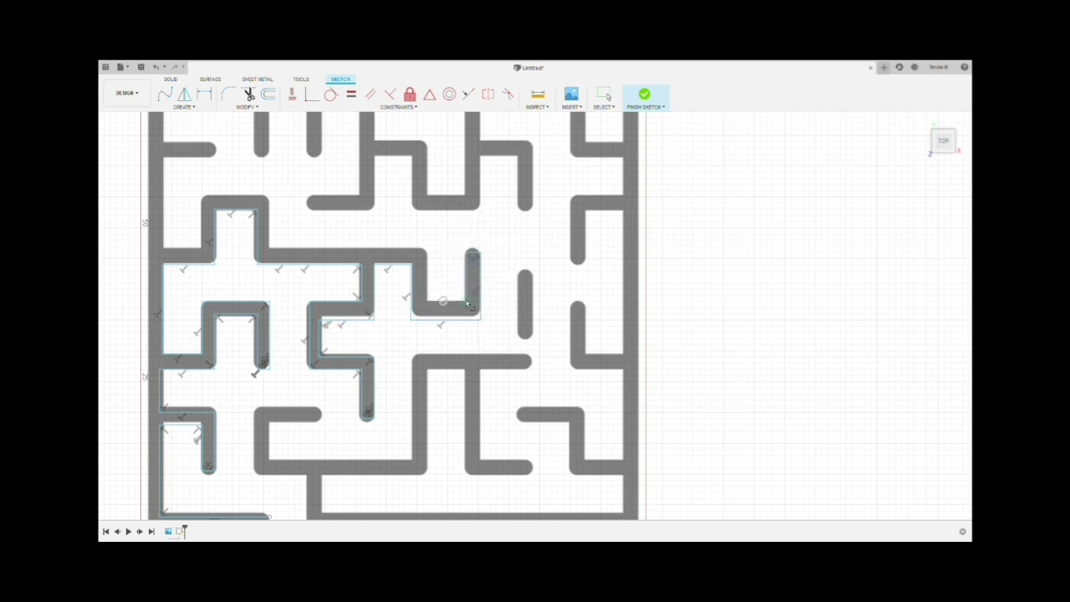
Trace the rest of the U-shaped pocket, the upper side of the long horizontal wall and the outside of the upper inverted-U wall.
{"action": "left_click_drag", "start_coordinate": [430, 303], "coordinate": [268, 249]}
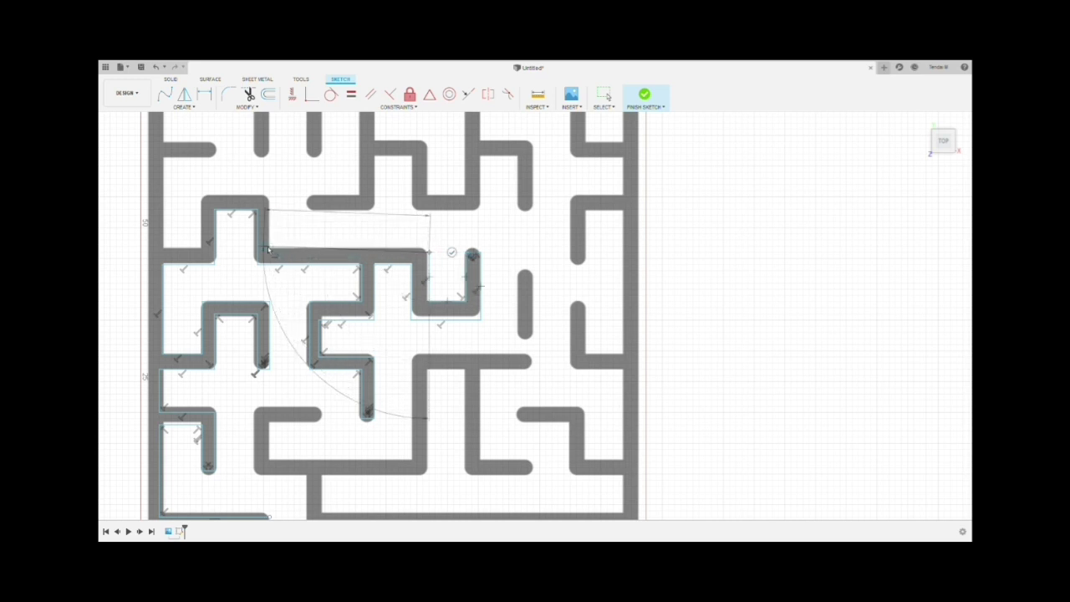
{"action": "left_click", "coordinate": [267, 252]}
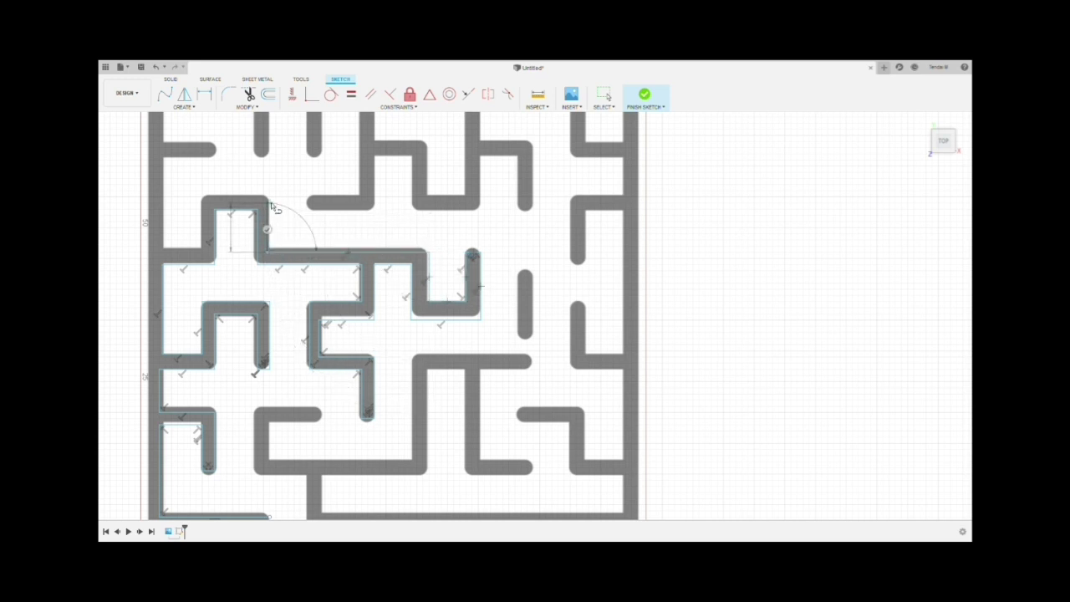
{"action": "left_click_drag", "start_coordinate": [273, 203], "coordinate": [176, 249]}
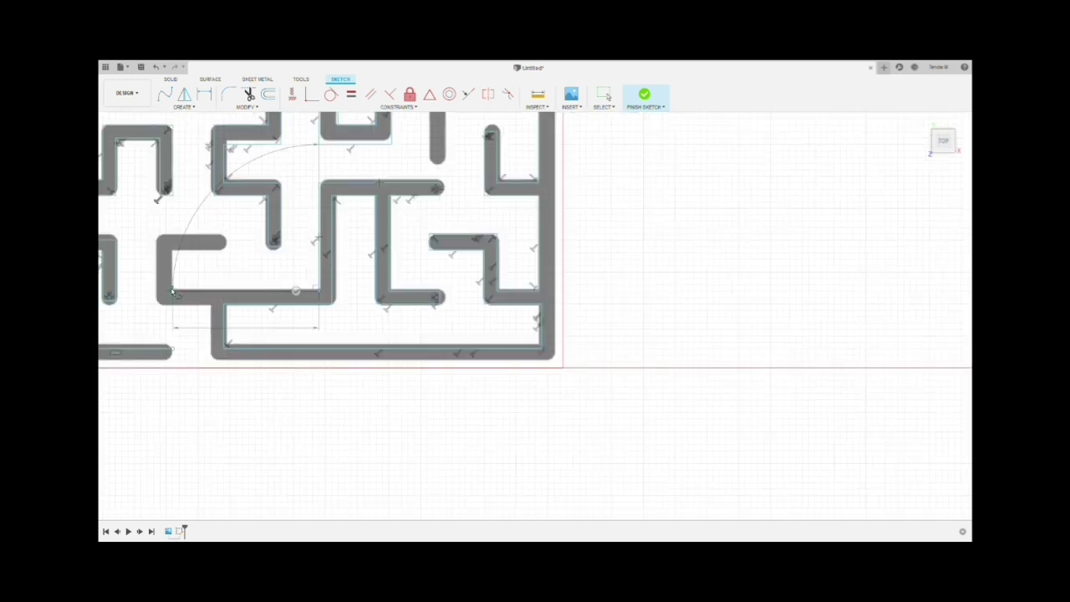
Trace the inside of the lower C-shaped wall, around its short arm's tip and back to the outer corner.
{"action": "left_click", "coordinate": [172, 291]}
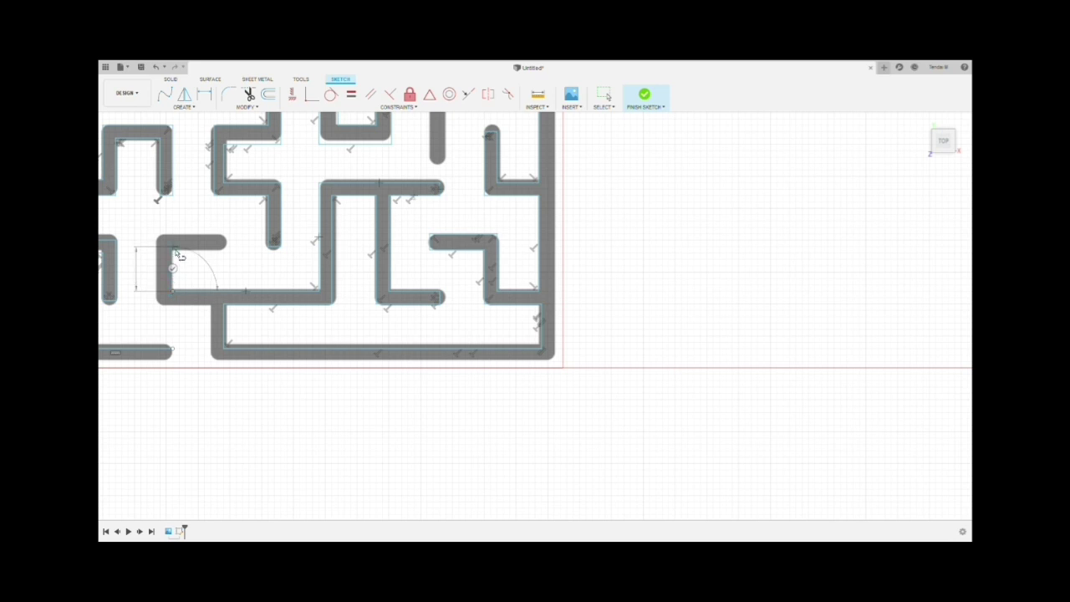
{"action": "left_click", "coordinate": [172, 252]}
{"action": "left_click", "coordinate": [172, 247]}
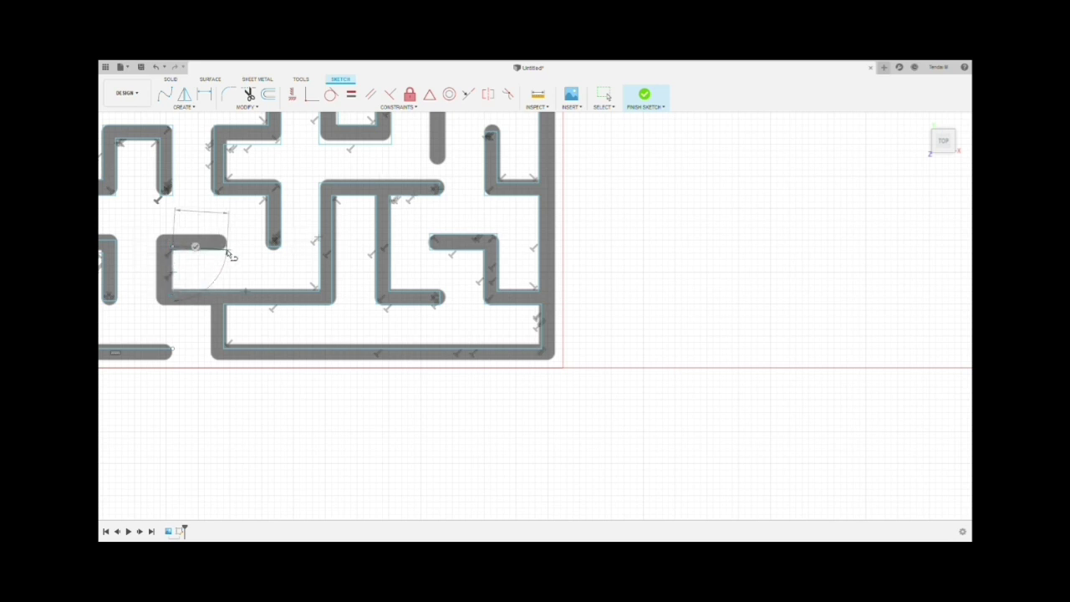
{"action": "left_click", "coordinate": [224, 247]}
{"action": "left_click", "coordinate": [224, 236]}
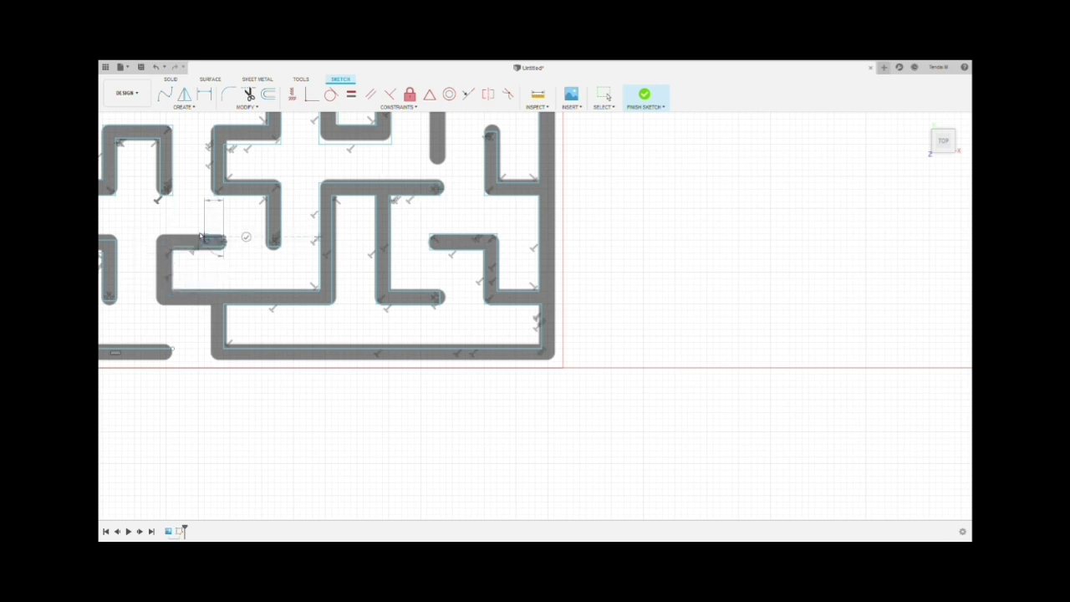
{"action": "left_click", "coordinate": [159, 235]}
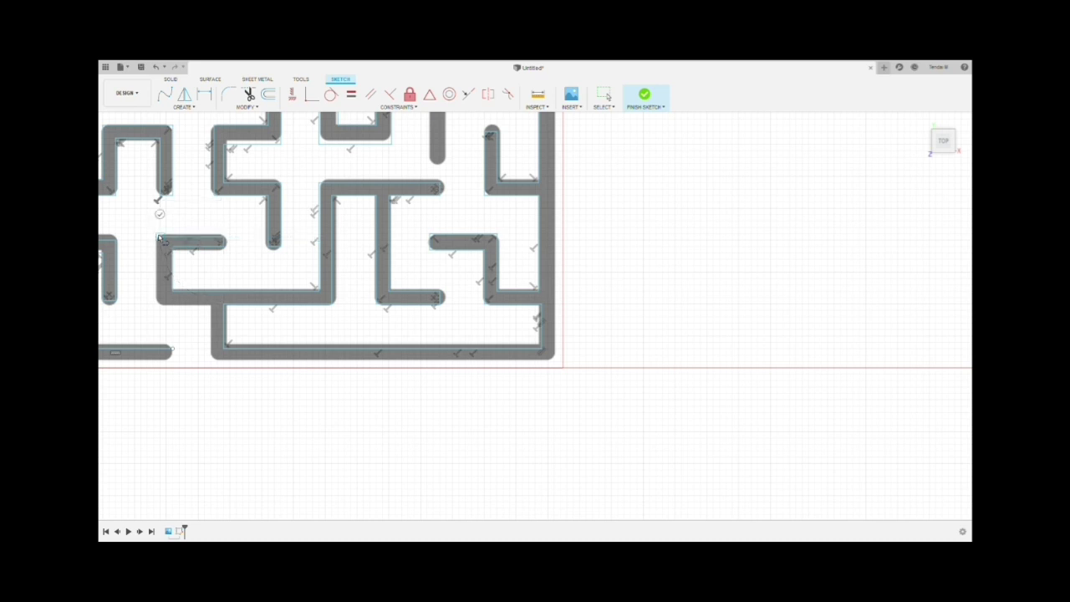
Trace the C-shaped wall's outer side, close the outline across the lower maze opening and finish the sketch.
{"action": "left_click", "coordinate": [160, 303]}
{"action": "left_click", "coordinate": [212, 304]}
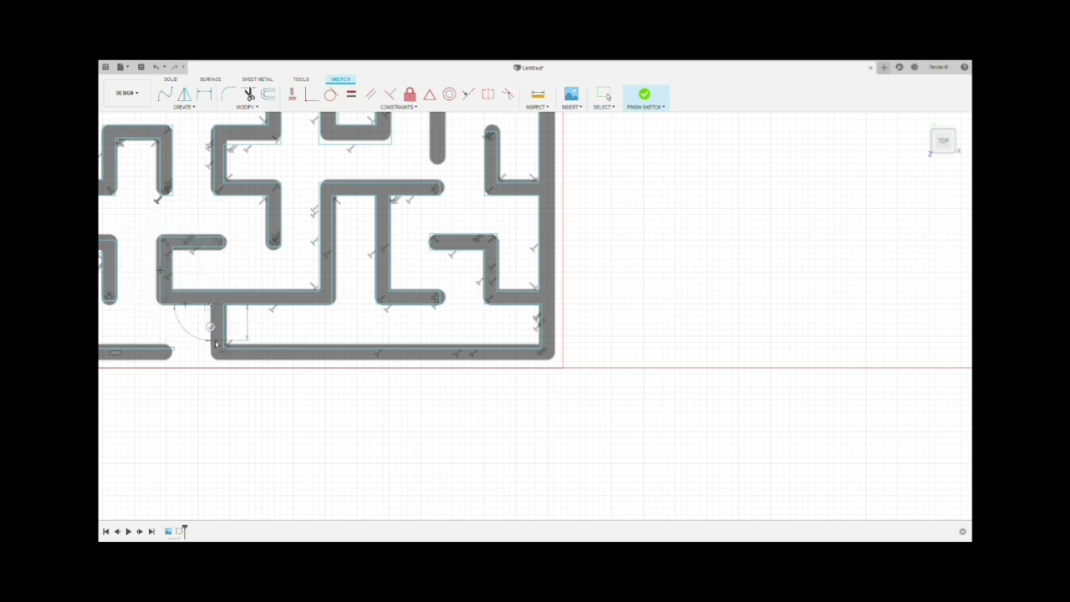
{"action": "left_click", "coordinate": [211, 349]}
{"action": "left_click", "coordinate": [172, 349]}
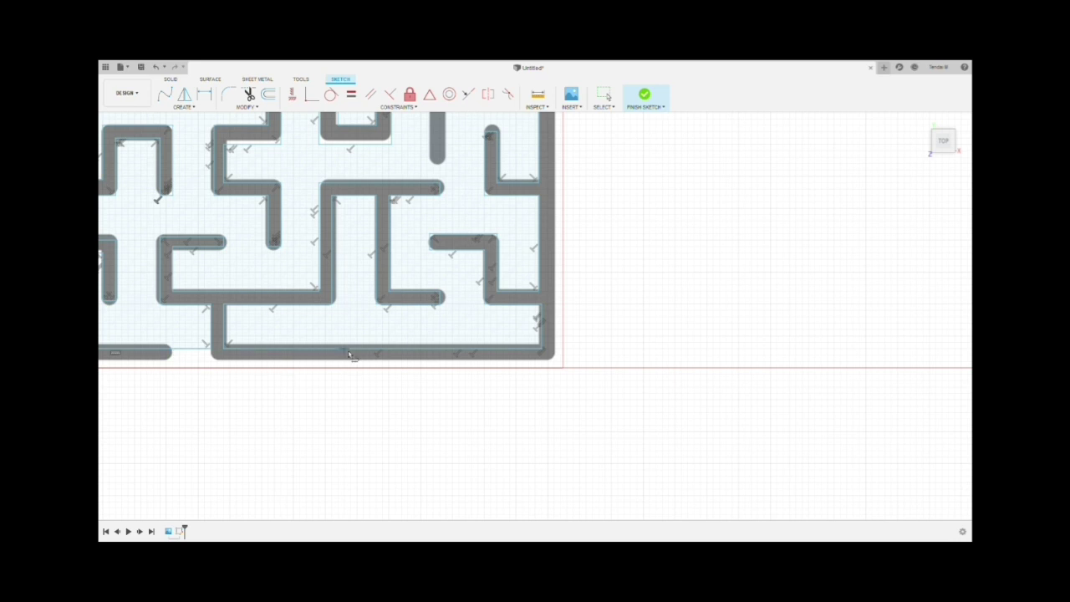
{"action": "left_click", "coordinate": [536, 517]}
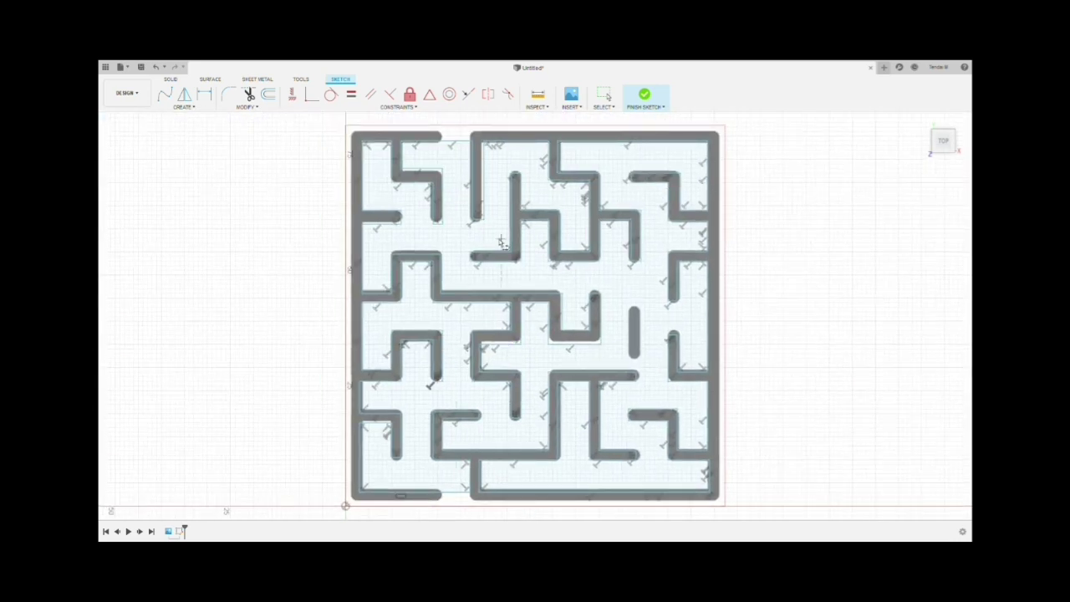
{"action": "left_click", "coordinate": [645, 95]}
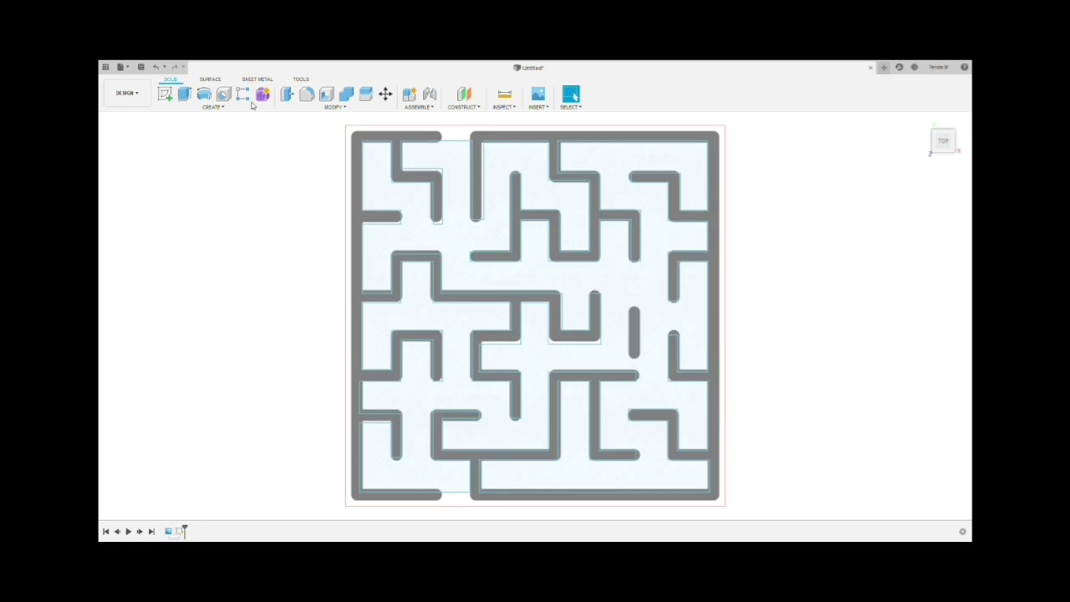
Extrude the closed maze path profile into a solid body.
{"action": "left_click", "coordinate": [184, 94]}
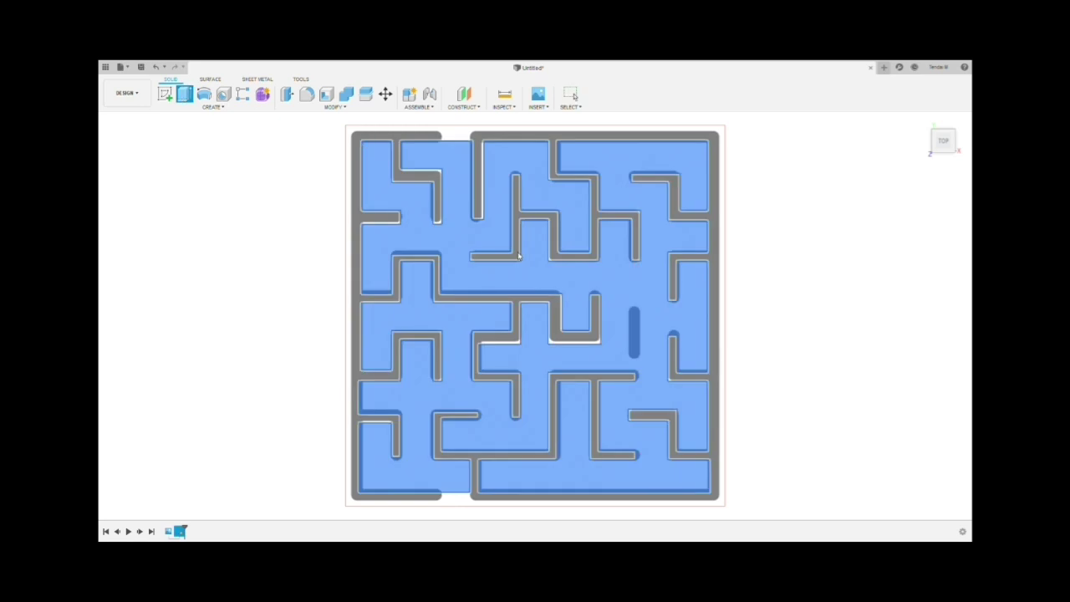
{"action": "key", "text": "Escape"}
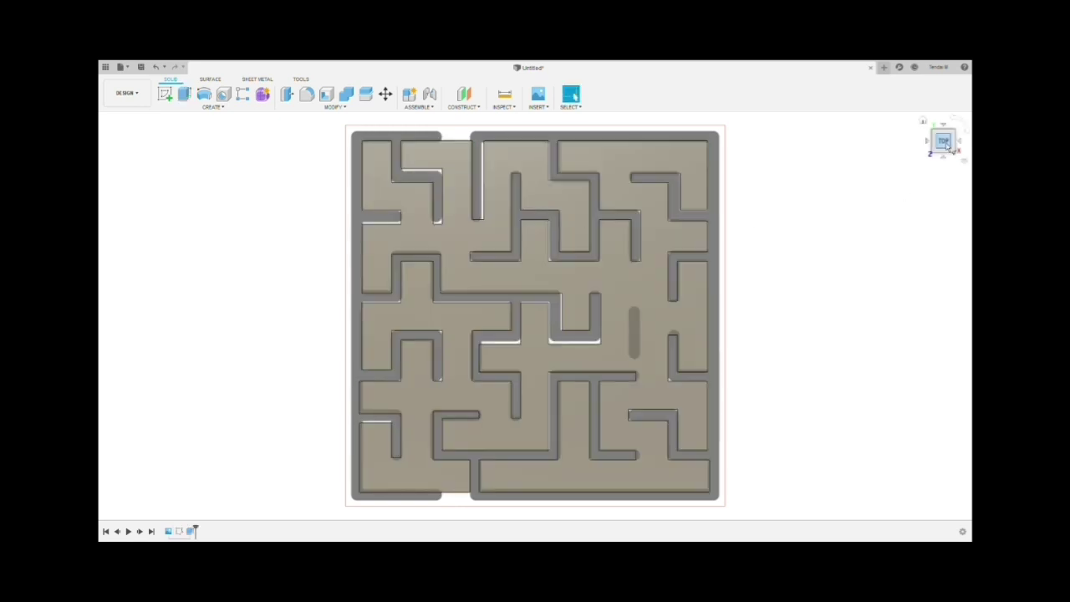
{"action": "left_click", "coordinate": [922, 122]}
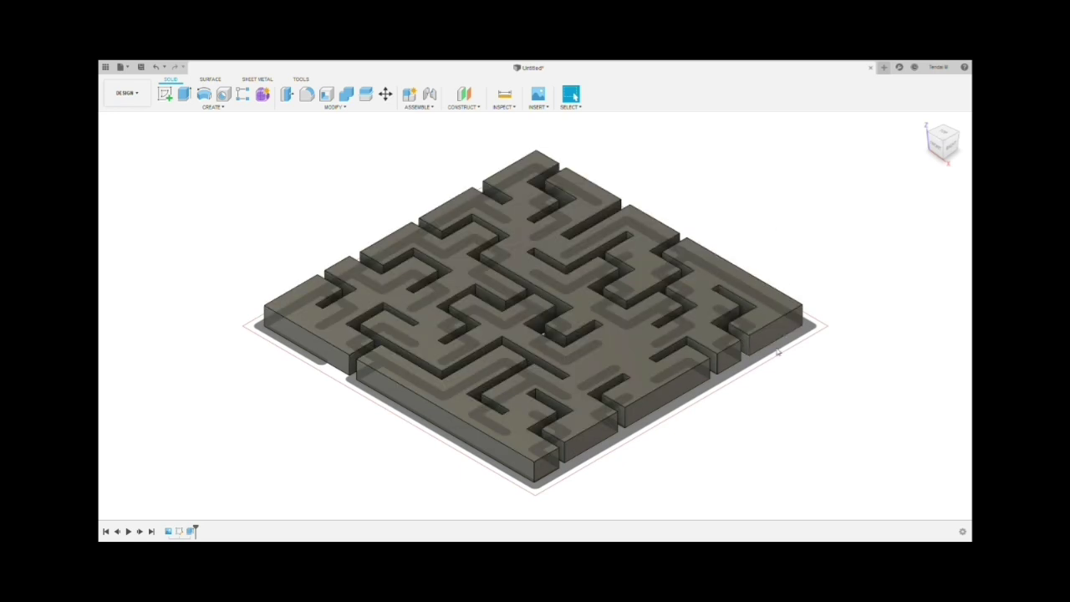
Sketch a rectangle on the maze body's upper face, from the origin to the opposite corner of the canvas image.
{"action": "left_click", "coordinate": [941, 132]}
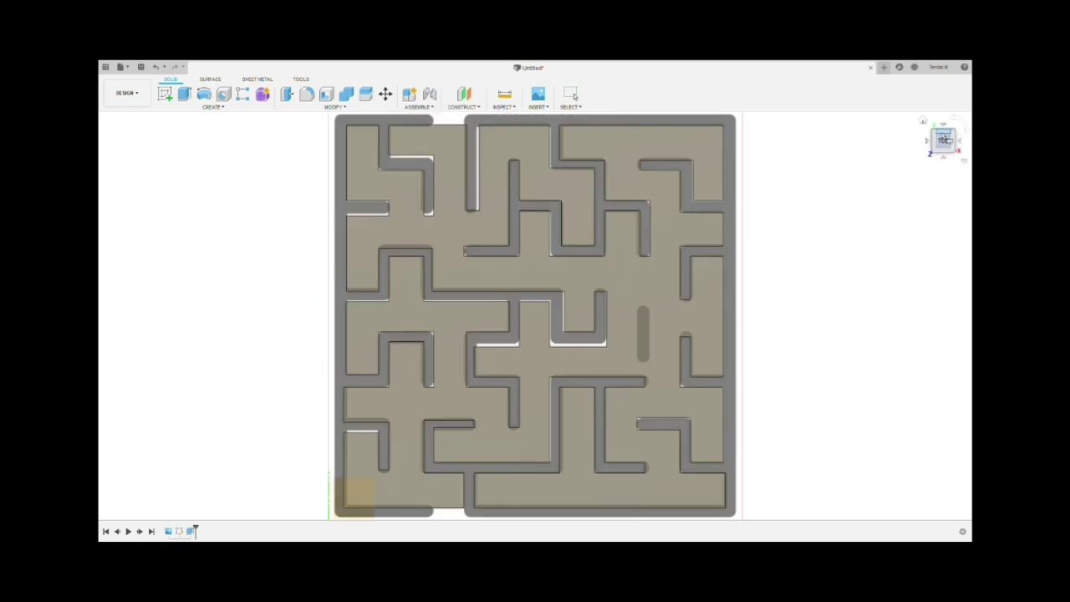
{"action": "left_click", "coordinate": [355, 497]}
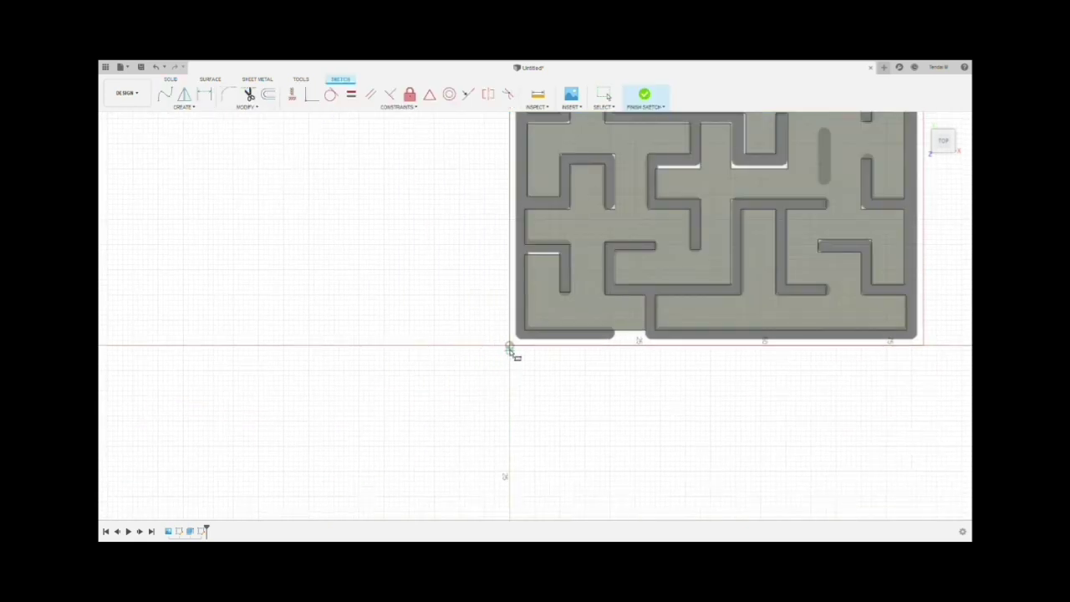
{"action": "left_click", "coordinate": [510, 345]}
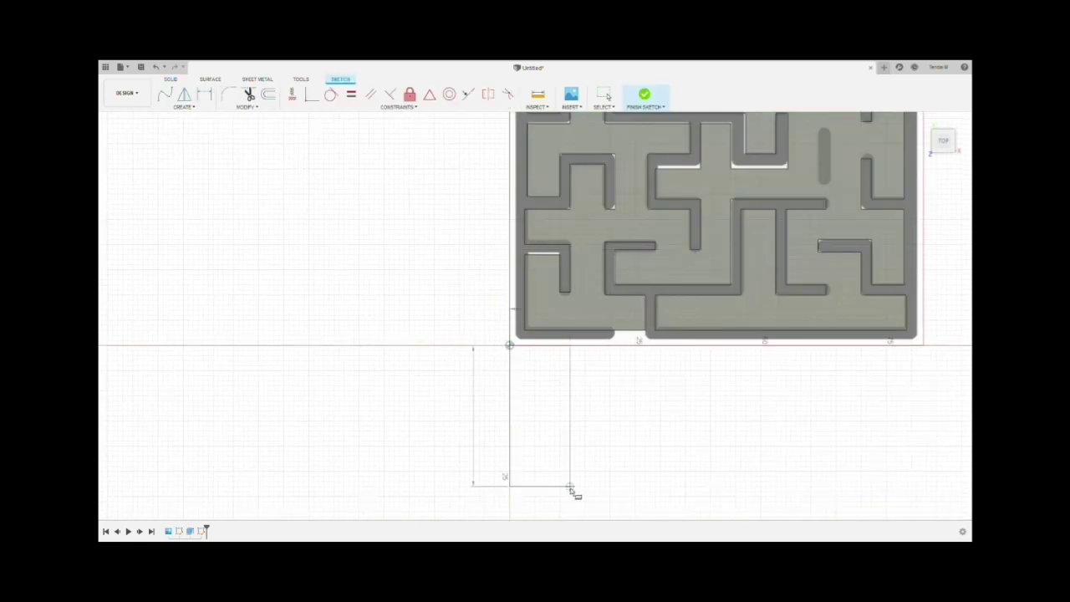
{"action": "middle_click", "coordinate": [536, 515]}
{"action": "middle_click", "coordinate": [536, 514]}
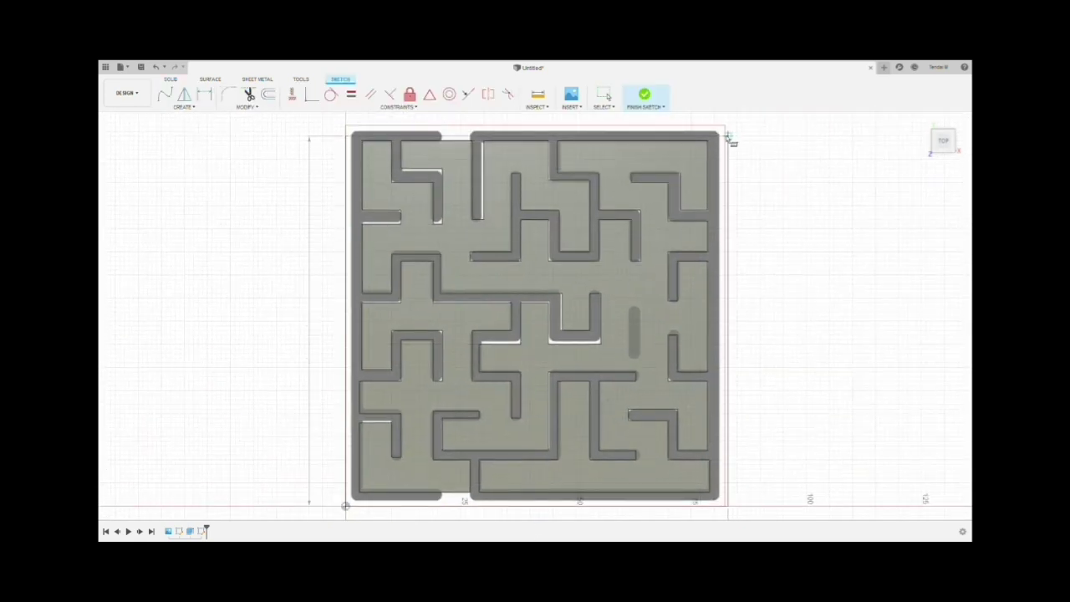
{"action": "scroll", "coordinate": [725, 125], "scroll_direction": "down", "scroll_amount": 1}
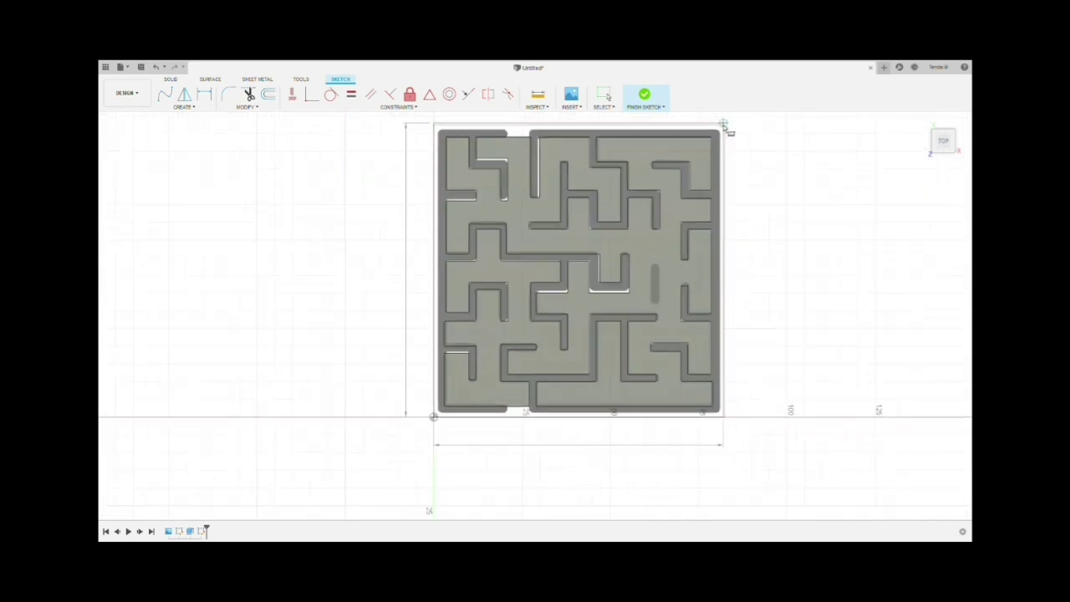
{"action": "scroll", "coordinate": [727, 123], "scroll_direction": "up", "scroll_amount": 5}
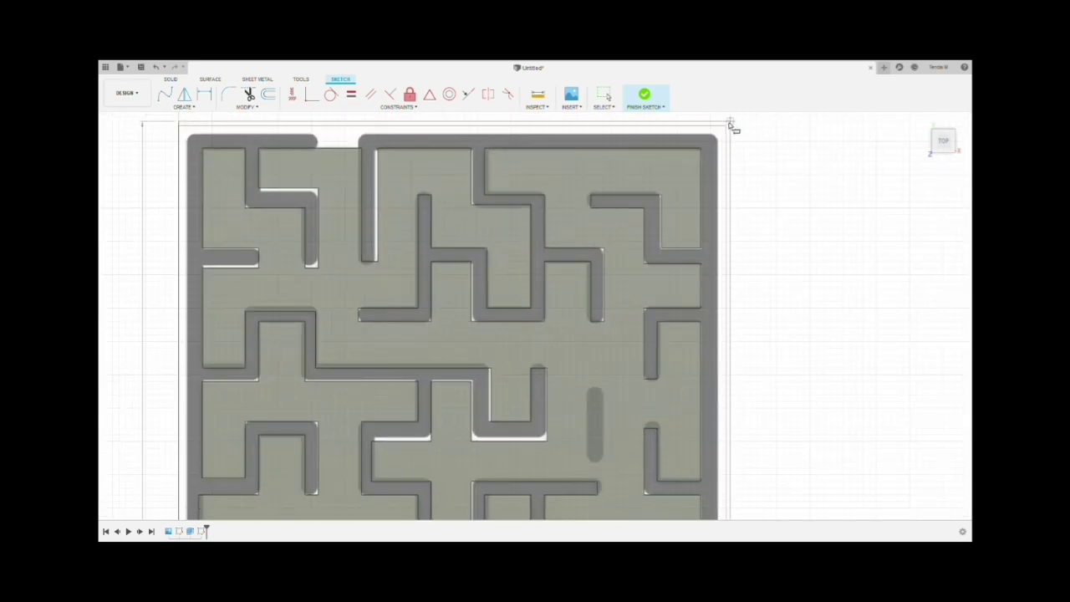
{"action": "left_click", "coordinate": [727, 125]}
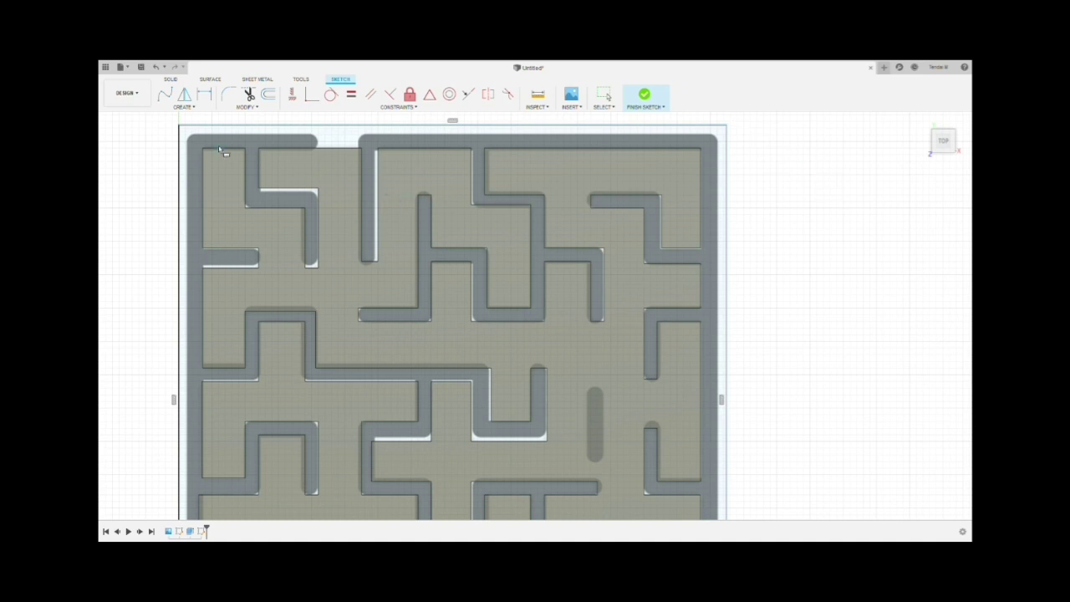
Extrude the rectangle region around the maze paths upward to form the outer frame and inner walls.
{"action": "left_click", "coordinate": [171, 78]}
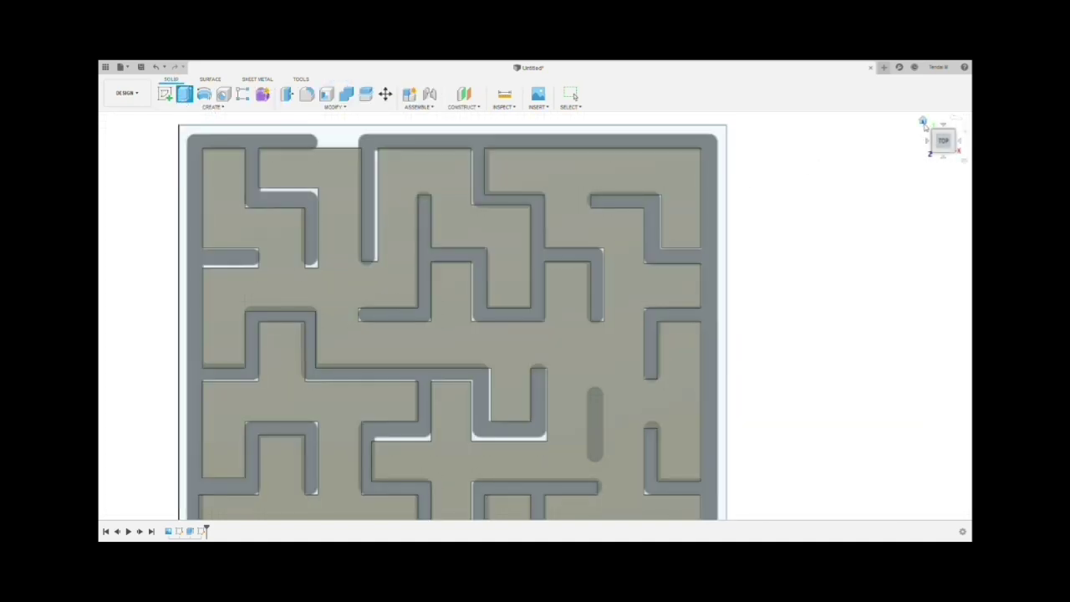
{"action": "left_click", "coordinate": [922, 121]}
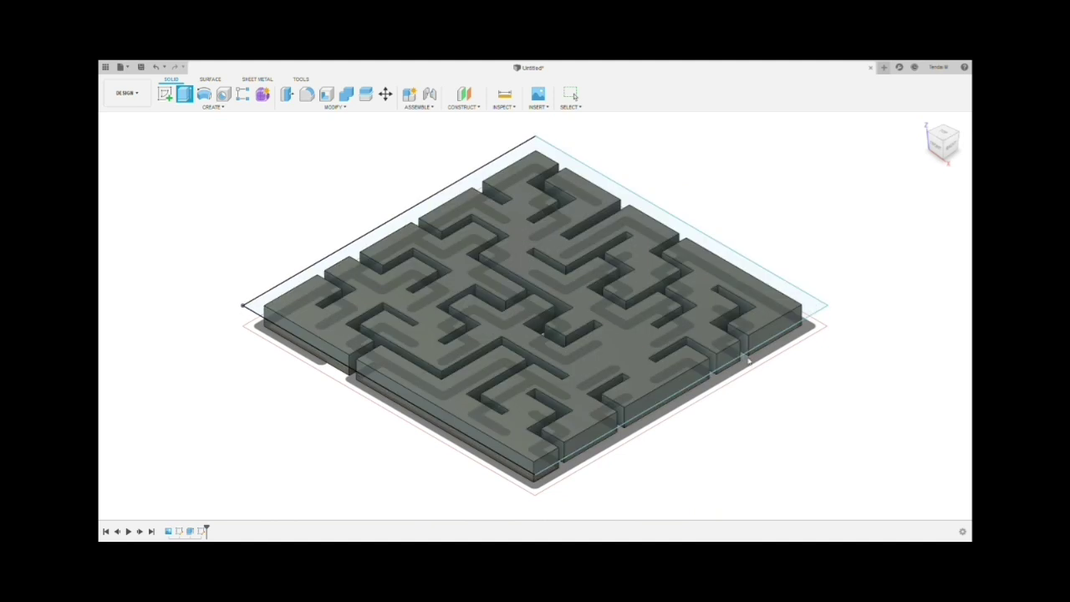
{"action": "left_click", "coordinate": [544, 287]}
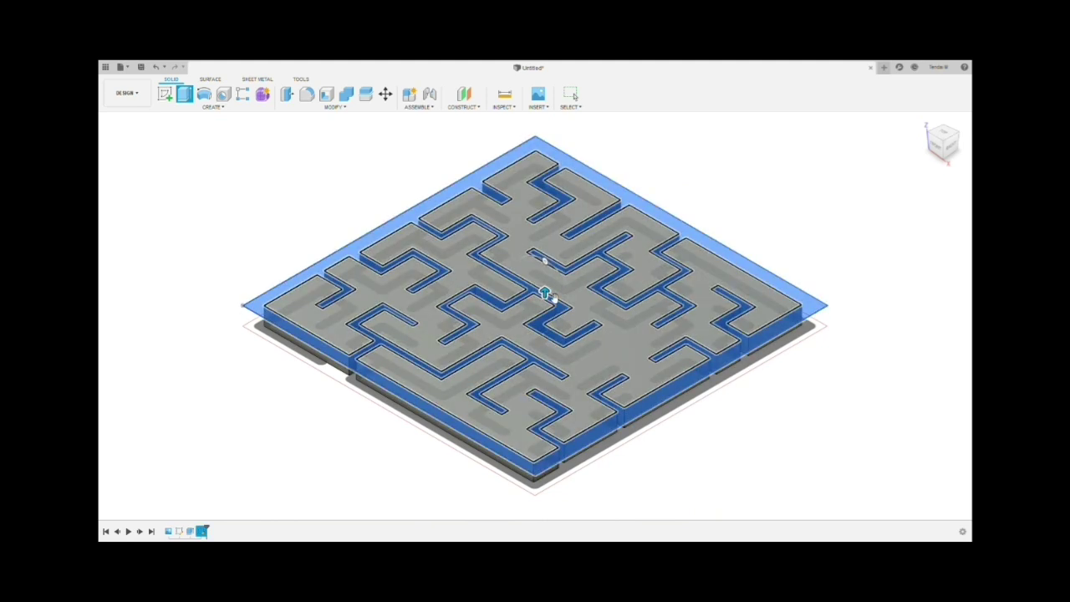
{"action": "left_click_drag", "start_coordinate": [544, 287], "coordinate": [544, 279]}
{"action": "key", "text": "Return"}
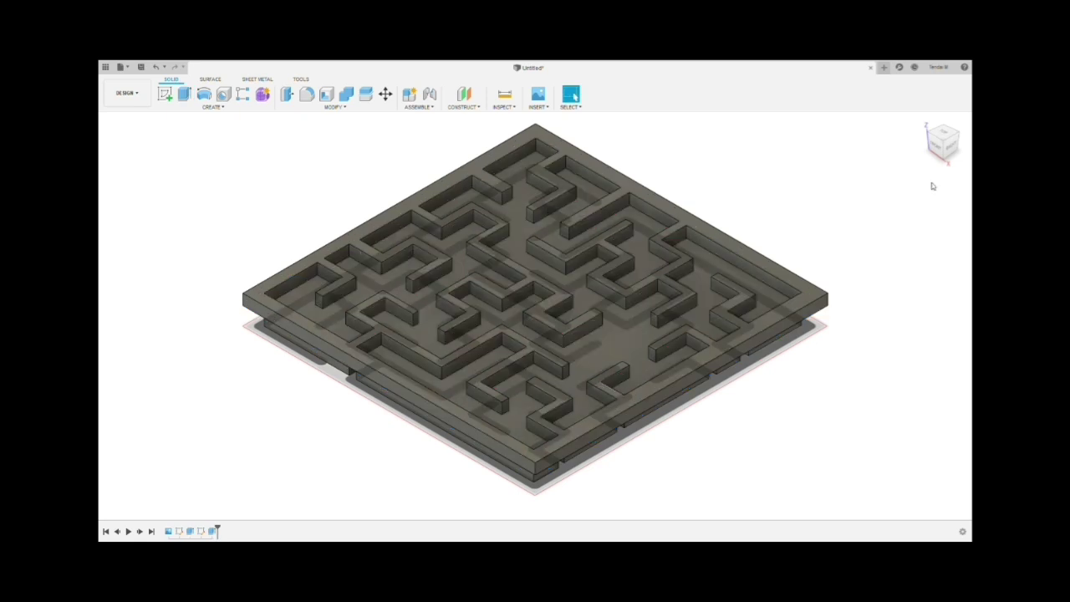
Try to extrude the underside of the maze path floor upward into the body.
{"action": "left_click", "coordinate": [923, 123]}
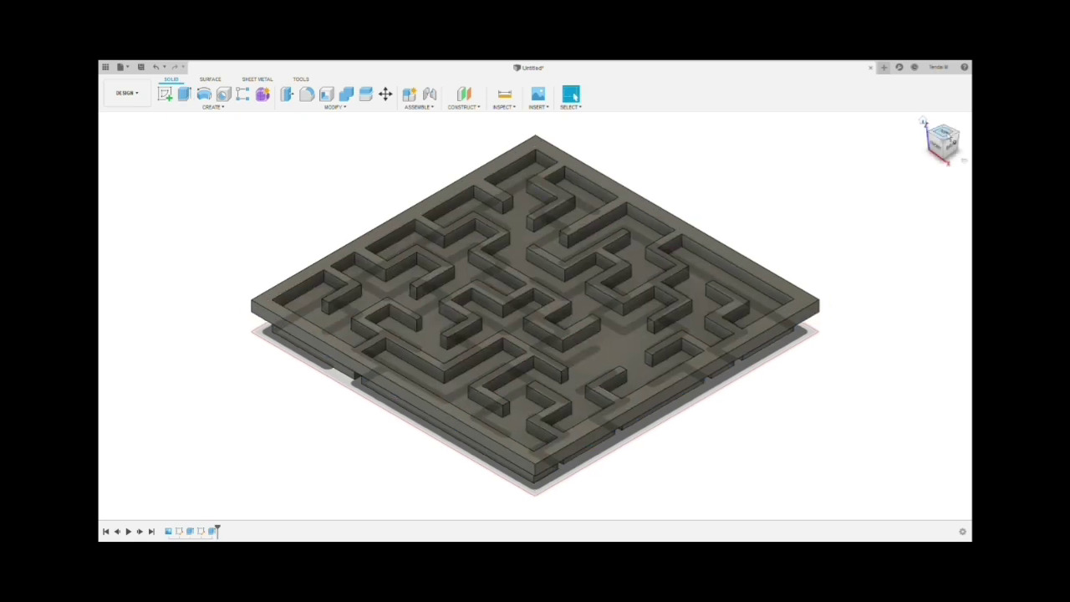
{"action": "left_click", "coordinate": [947, 136]}
{"action": "left_click", "coordinate": [944, 124]}
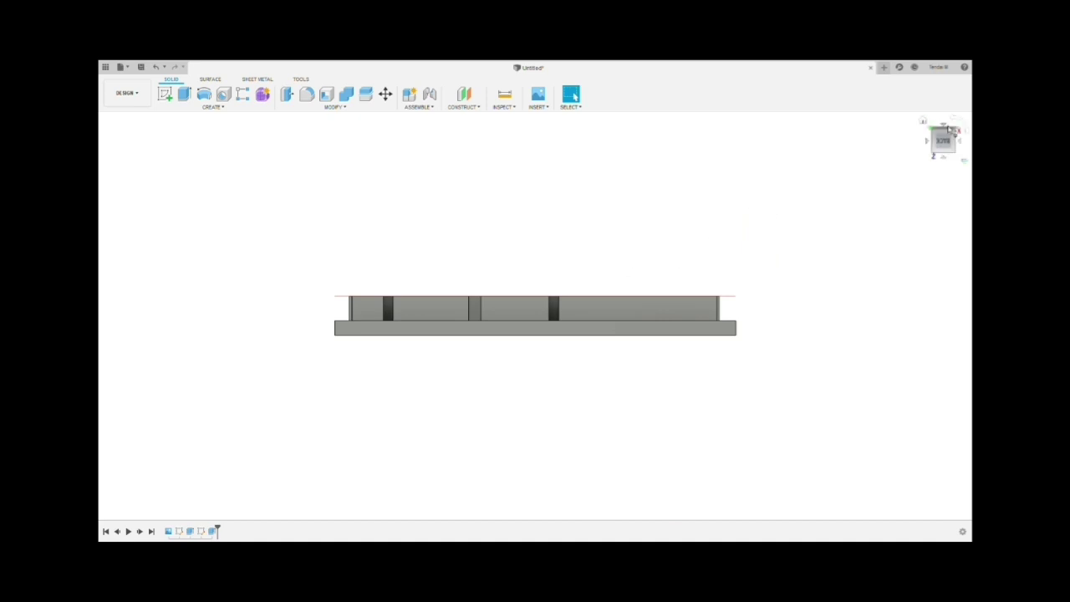
{"action": "left_click", "coordinate": [947, 128]}
{"action": "left_click", "coordinate": [591, 270]}
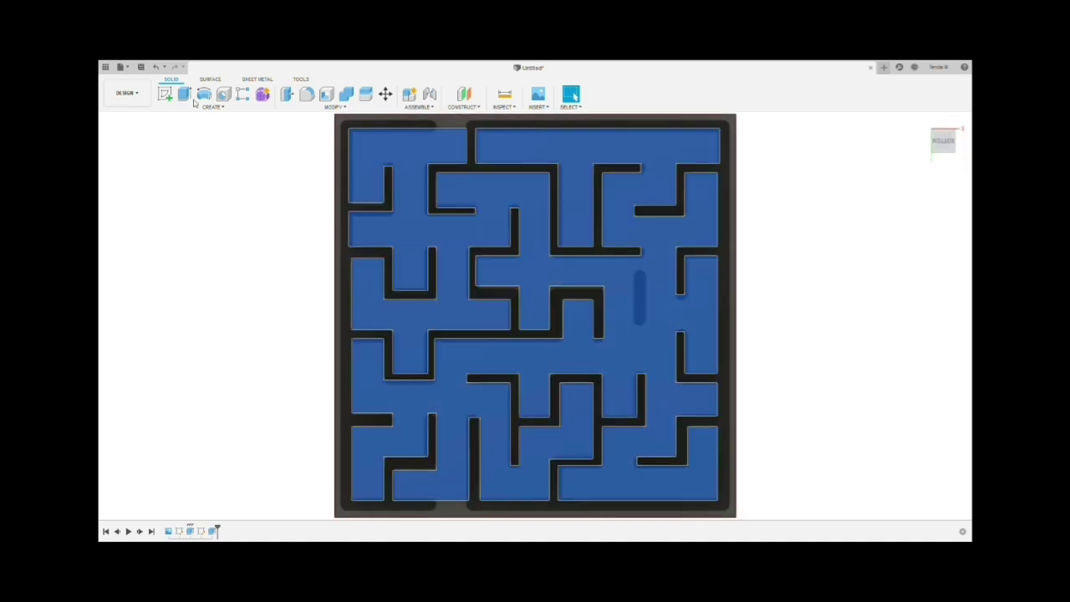
{"action": "key", "text": "e"}
{"action": "left_click", "coordinate": [923, 122]}
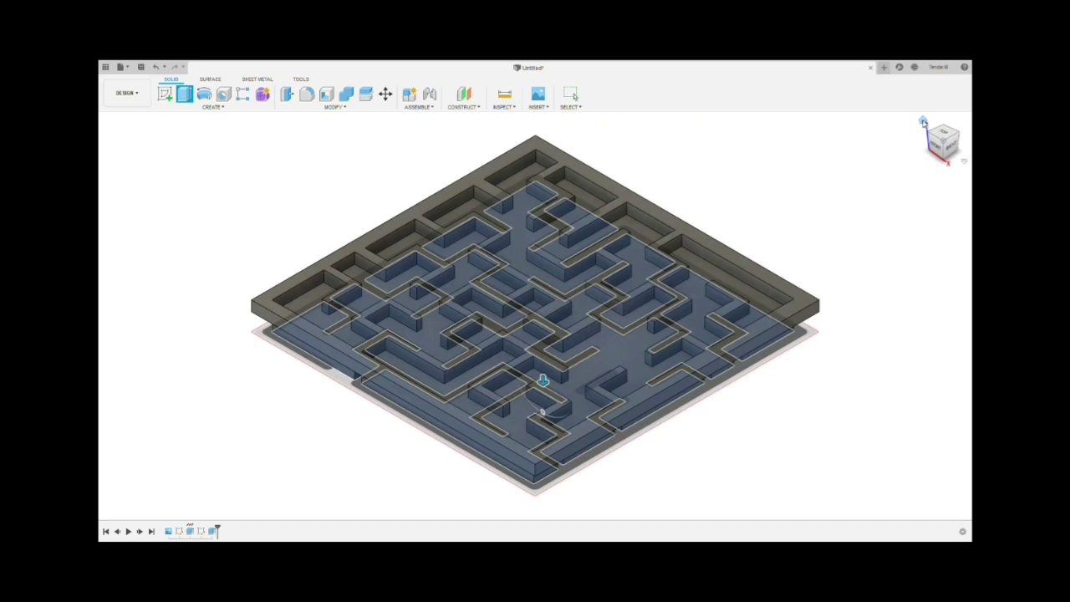
{"action": "left_click_drag", "start_coordinate": [544, 386], "coordinate": [557, 360]}
{"action": "key", "text": "Return"}
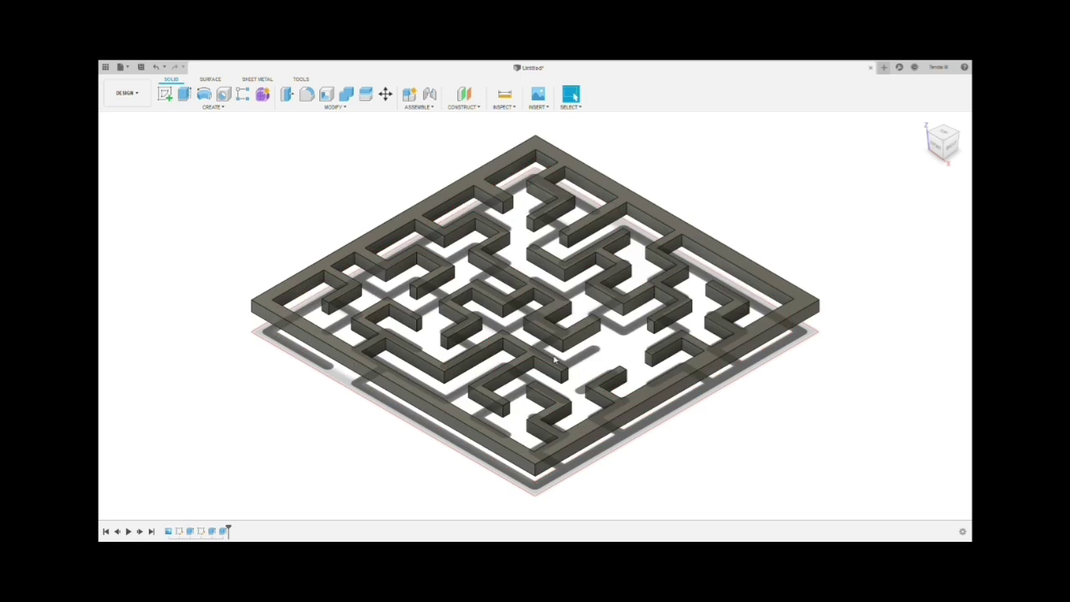
{"action": "key", "text": "ctrl+z"}
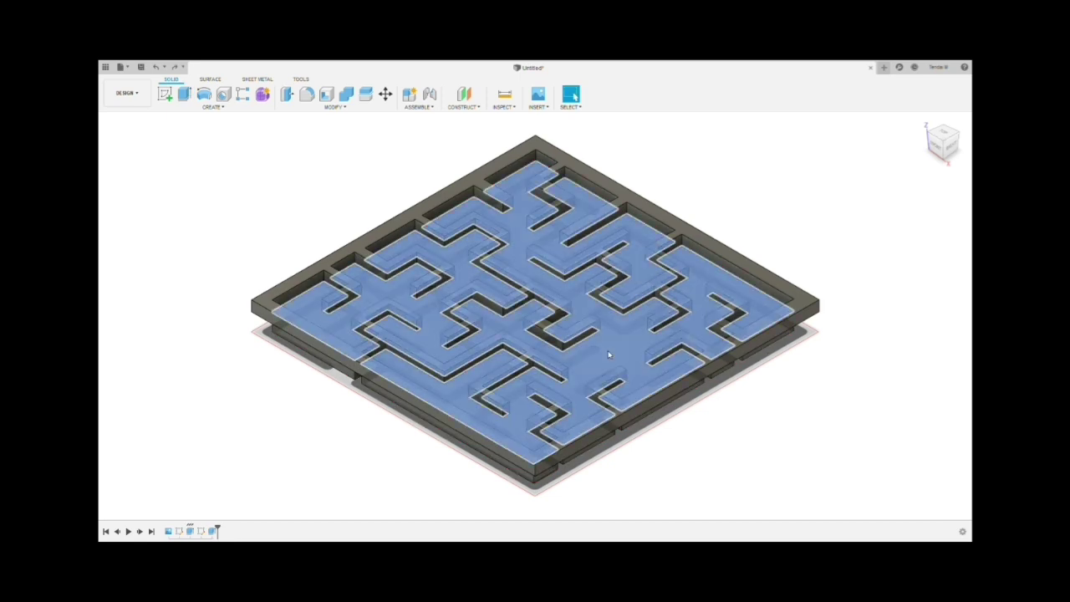
Extrude the top face of the maze's outer frame and inner walls upward to make the walls taller.
{"action": "left_click", "coordinate": [760, 275]}
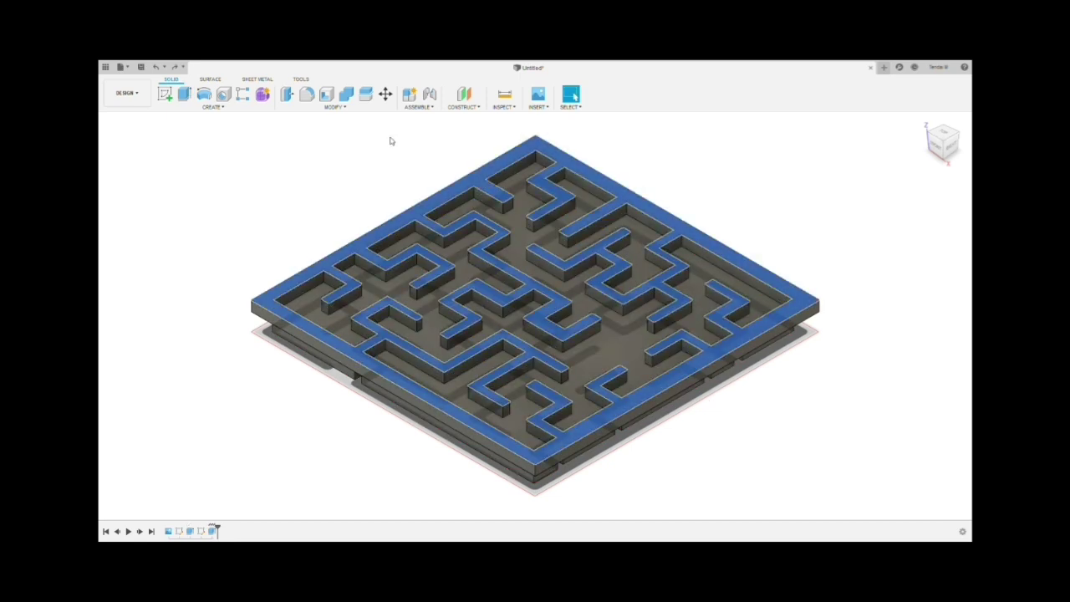
{"action": "left_click", "coordinate": [184, 93]}
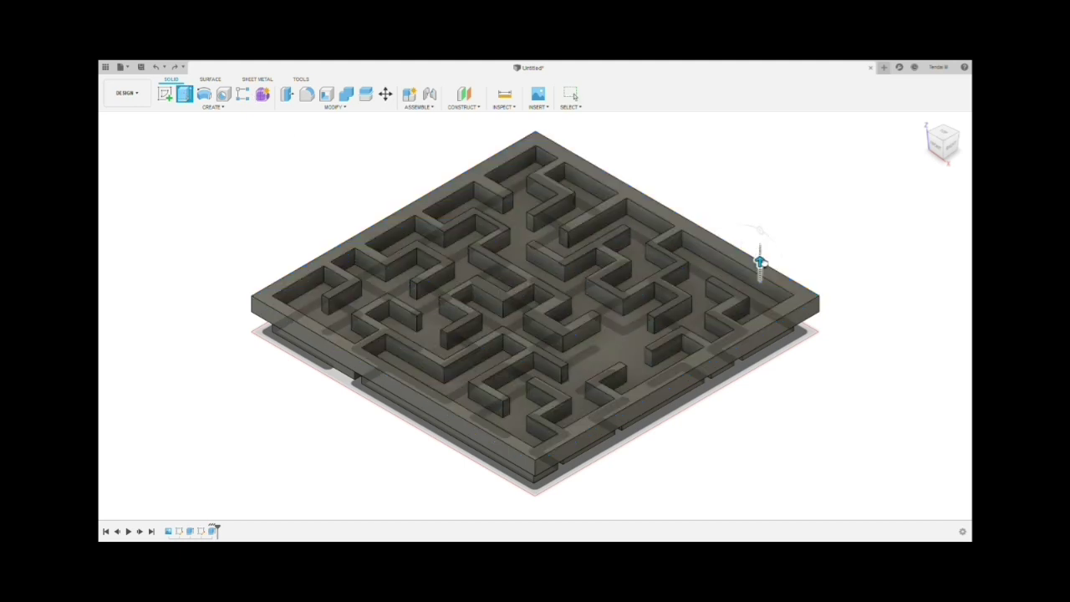
{"action": "left_click_drag", "start_coordinate": [760, 261], "coordinate": [760, 242]}
{"action": "key", "text": "Return"}
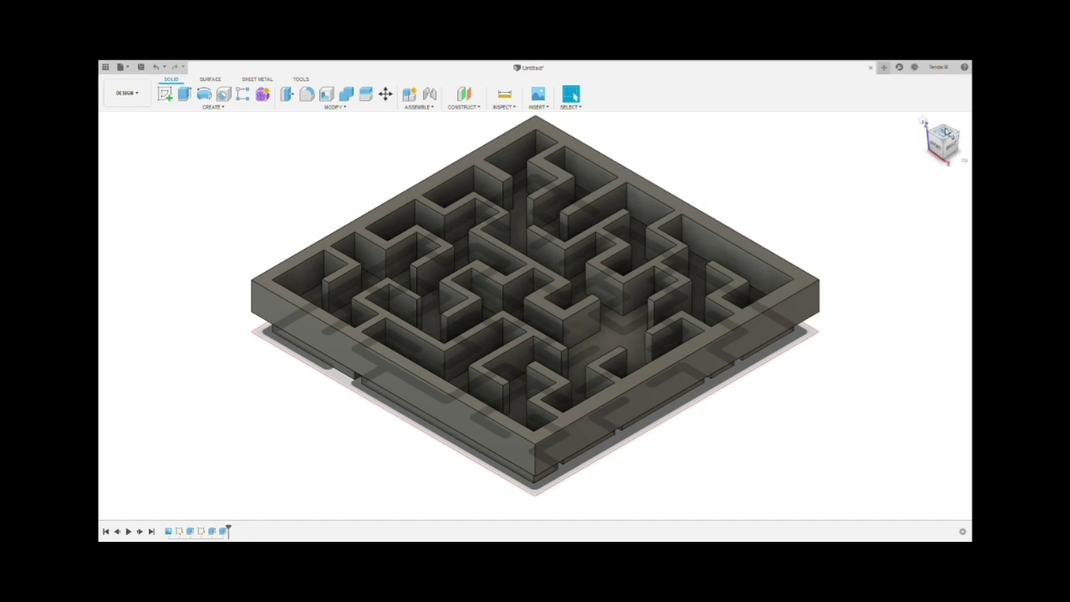
{"action": "left_click", "coordinate": [944, 132]}
{"action": "left_click", "coordinate": [944, 124]}
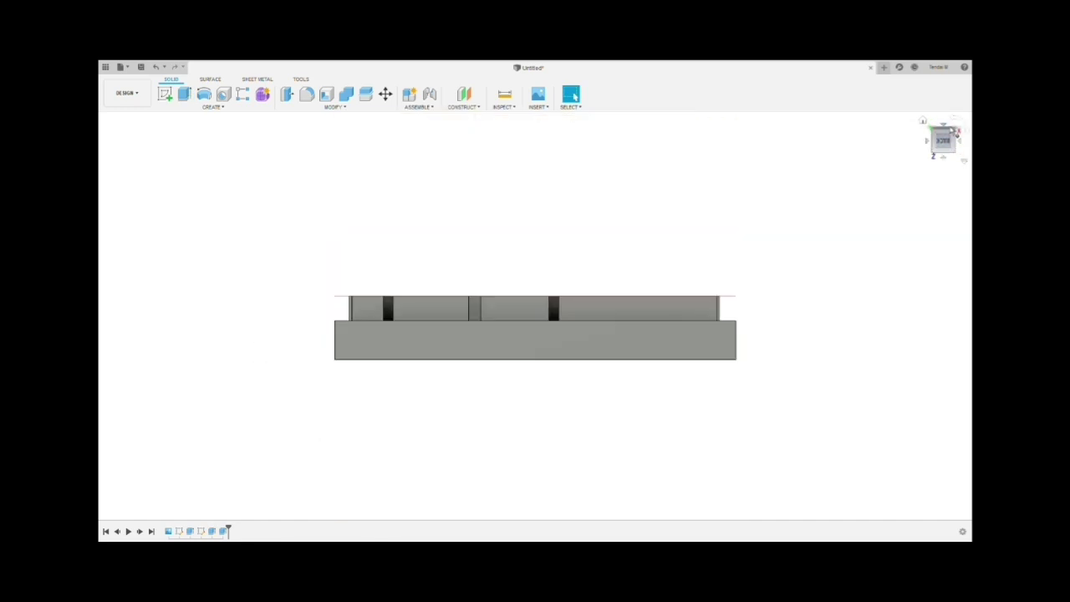
{"action": "left_click", "coordinate": [944, 127]}
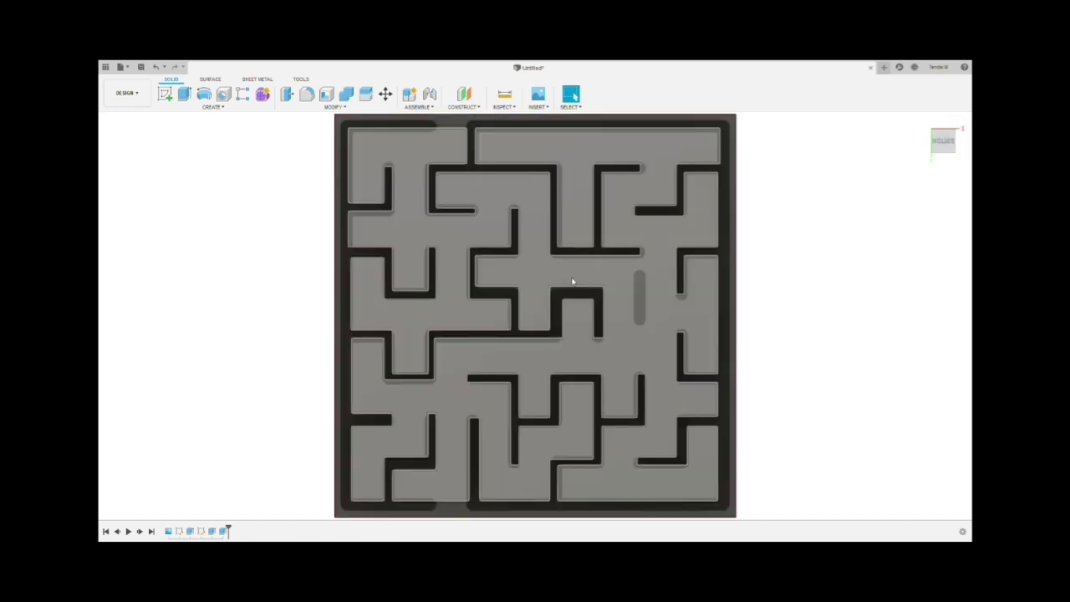
{"action": "left_click", "coordinate": [689, 157]}
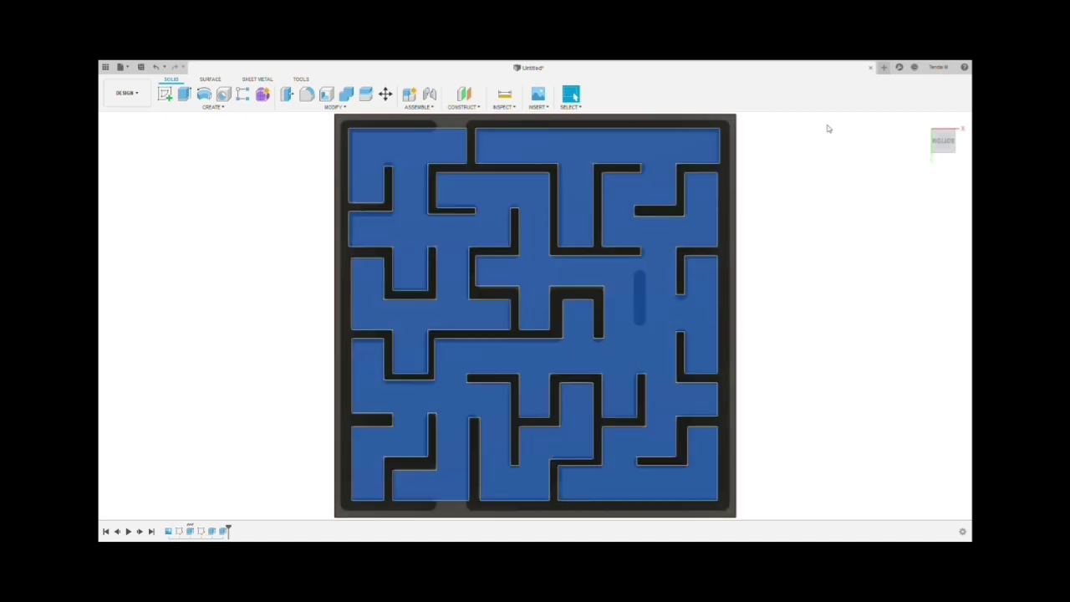
{"action": "left_click", "coordinate": [185, 93]}
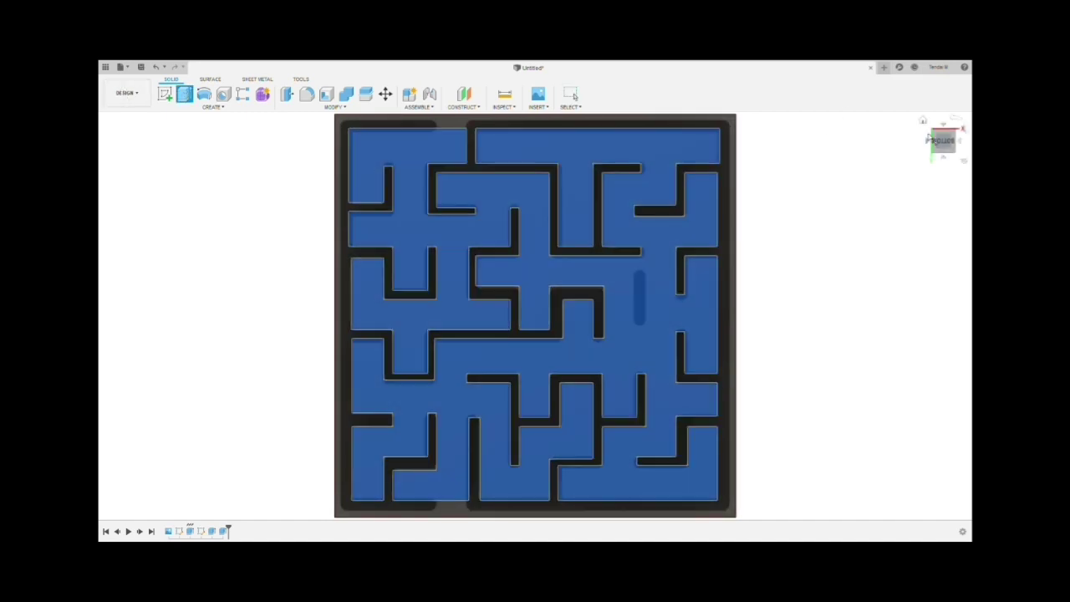
{"action": "left_click", "coordinate": [923, 121]}
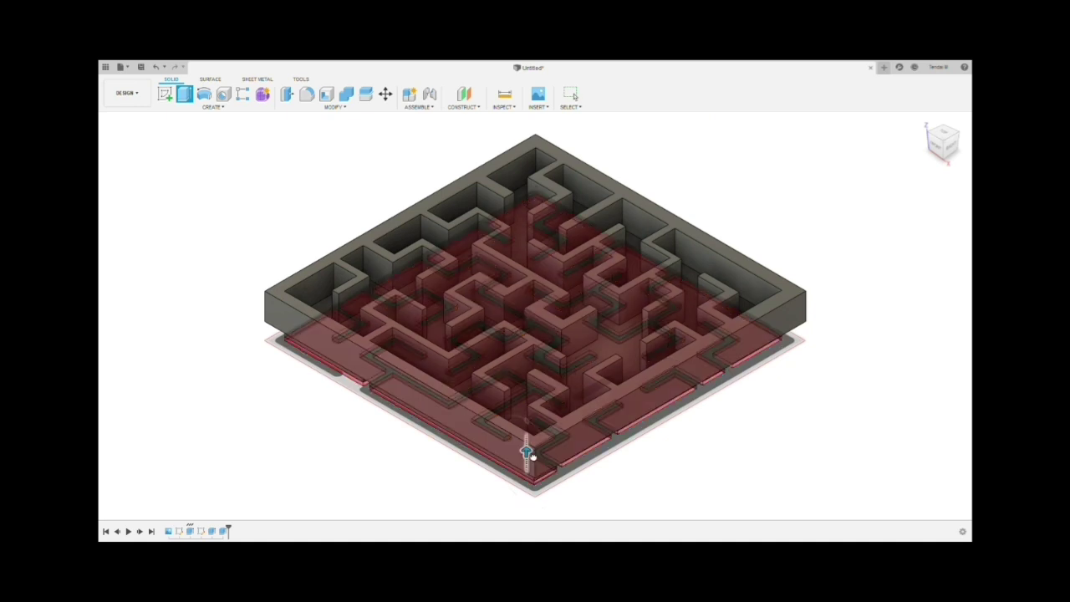
{"action": "left_click_drag", "start_coordinate": [527, 452], "coordinate": [527, 430]}
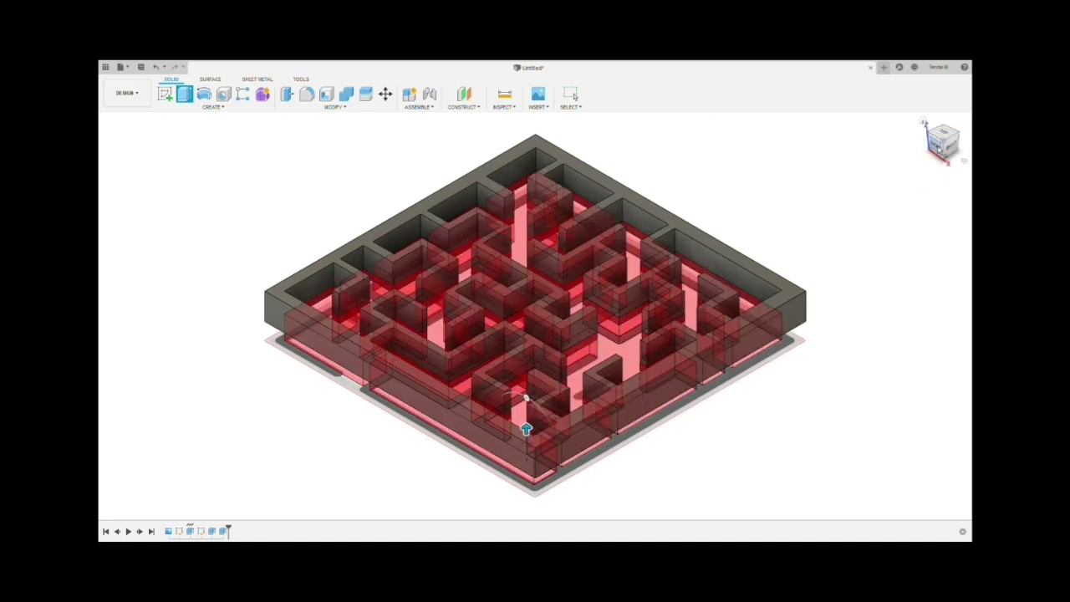
{"action": "left_click", "coordinate": [938, 147]}
{"action": "left_click_drag", "start_coordinate": [682, 308], "coordinate": [706, 339]}
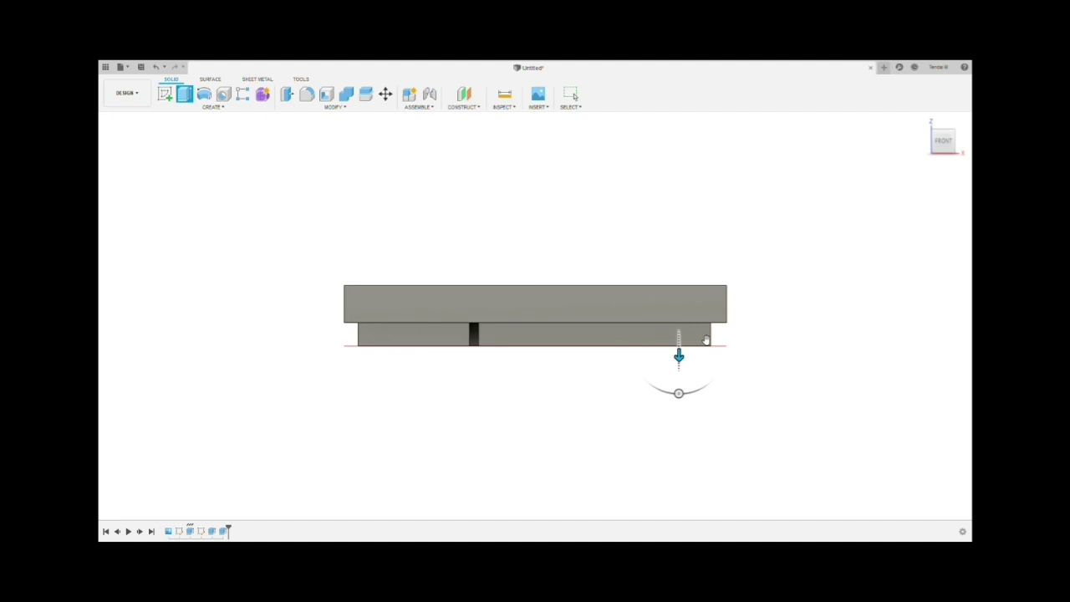
{"action": "left_click", "coordinate": [923, 122]}
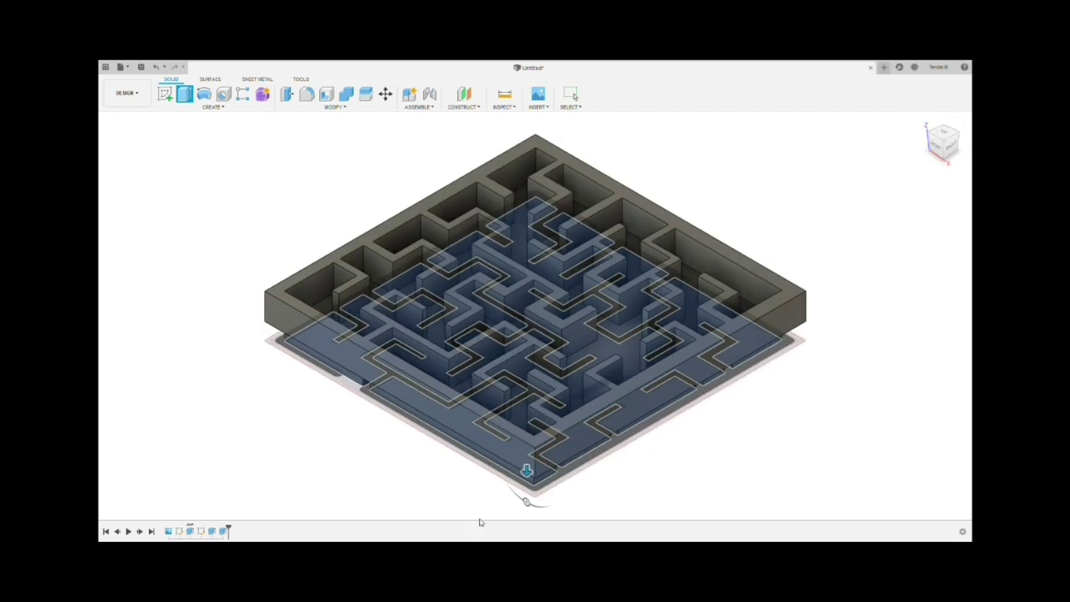
{"action": "middle_click_drag", "start_coordinate": [390, 497], "coordinate": [393, 433], "text": "shift"}
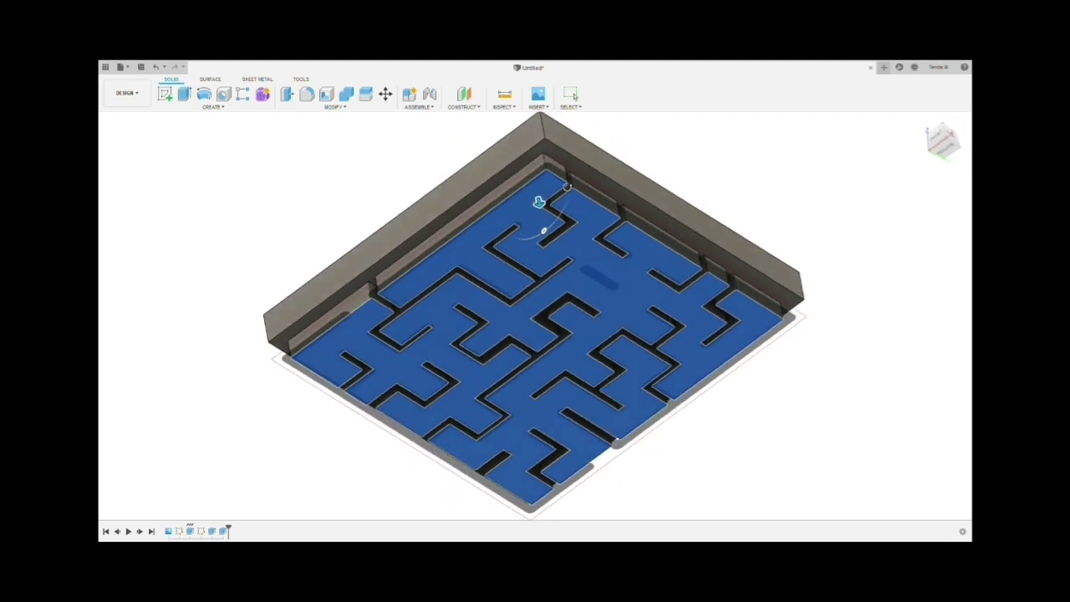
Extrude the underside of the frame and inner walls downward past the base of the path body.
{"action": "left_click", "coordinate": [184, 91]}
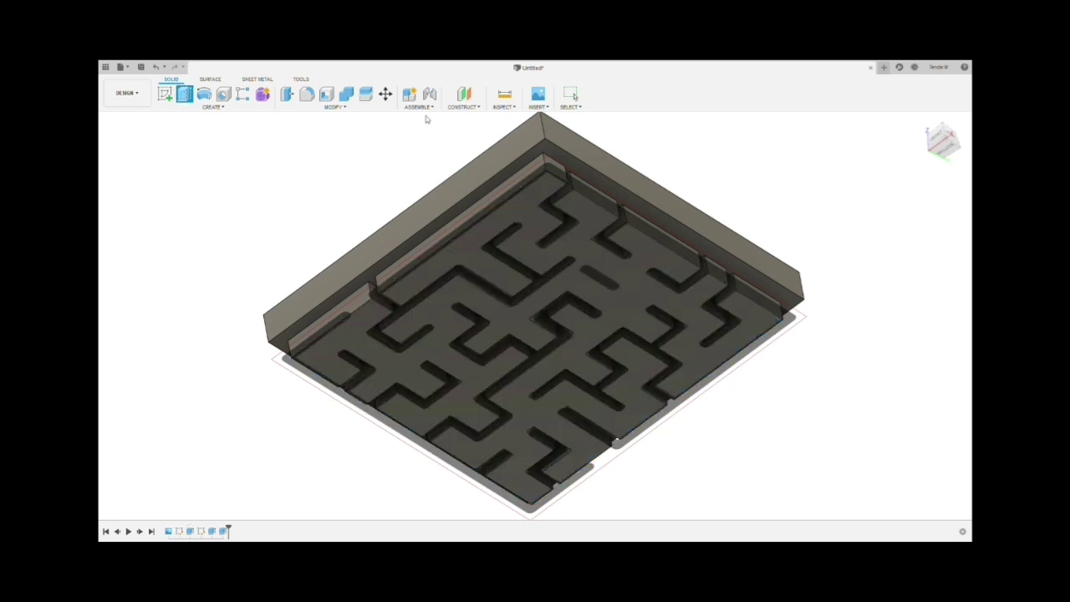
{"action": "left_click", "coordinate": [545, 154]}
{"action": "left_click_drag", "start_coordinate": [557, 160], "coordinate": [562, 182]}
{"action": "key", "text": "Return"}
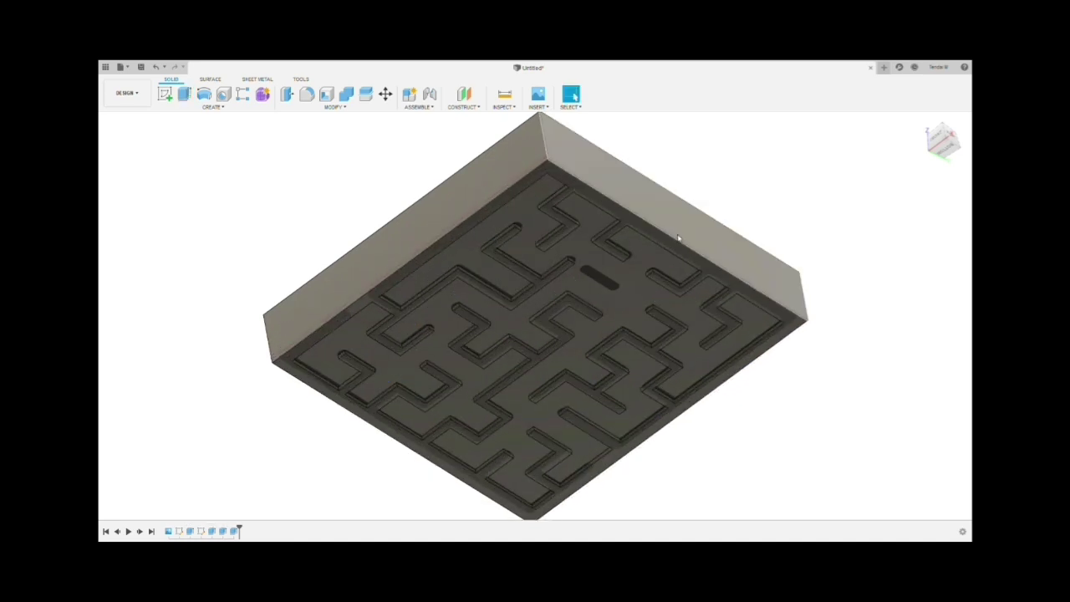
Try to trim the underside of the extended walls with an upward extrude, and undo both underside extrusions.
{"action": "left_click", "coordinate": [673, 242]}
{"action": "key", "text": "e"}
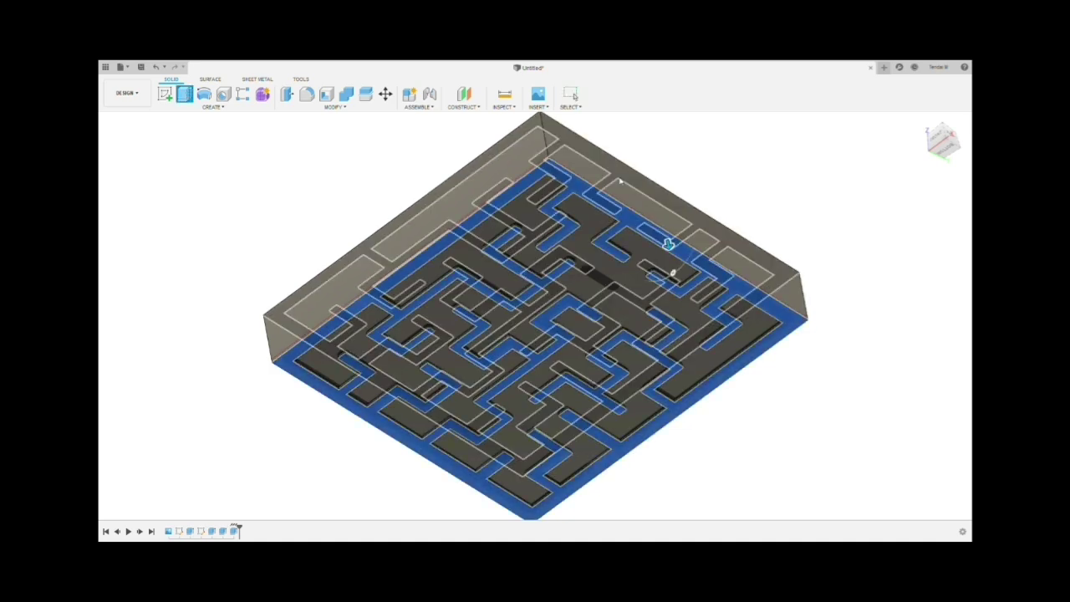
{"action": "left_click_drag", "start_coordinate": [666, 243], "coordinate": [664, 232]}
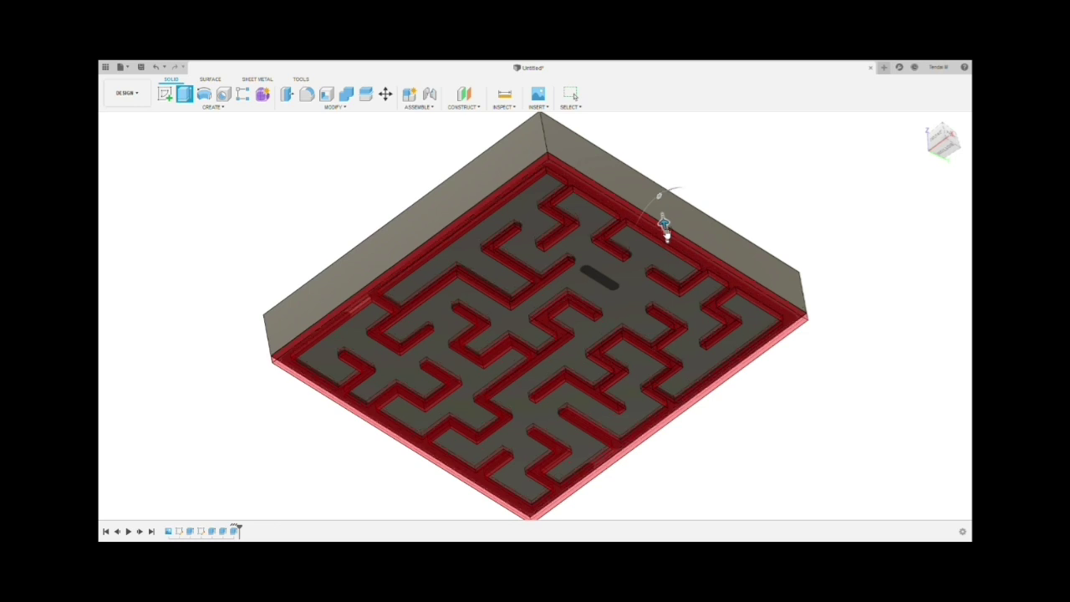
{"action": "key", "text": "Return"}
{"action": "key", "text": "ctrl+z"}
{"action": "key", "text": "ctrl+z"}
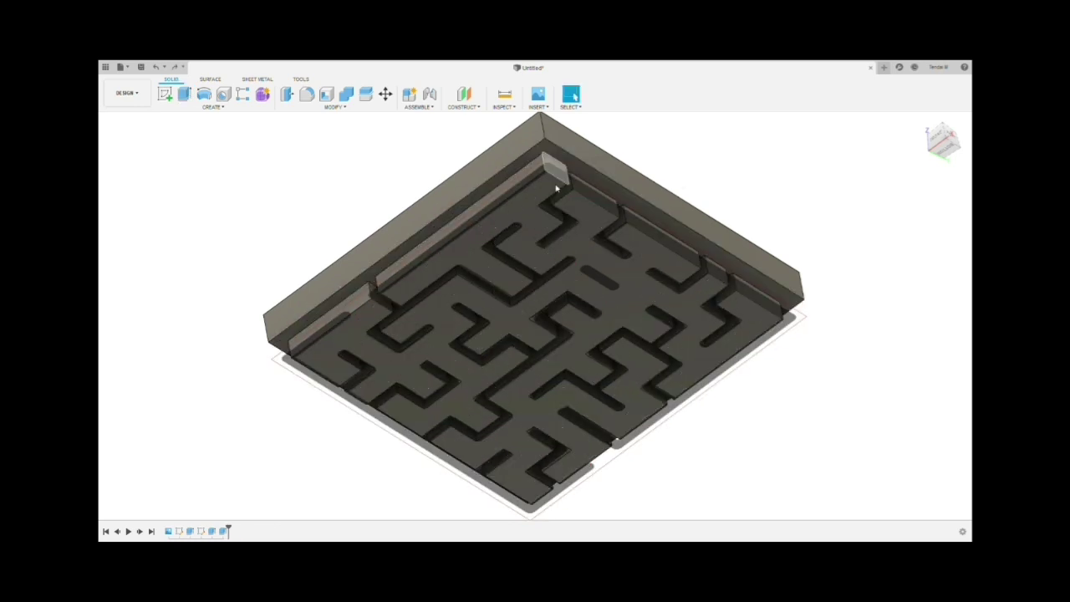
Extrude the underside of the frame and inner walls downward, flush with the bottom of the path body.
{"action": "left_click", "coordinate": [558, 153]}
{"action": "key", "text": "e"}
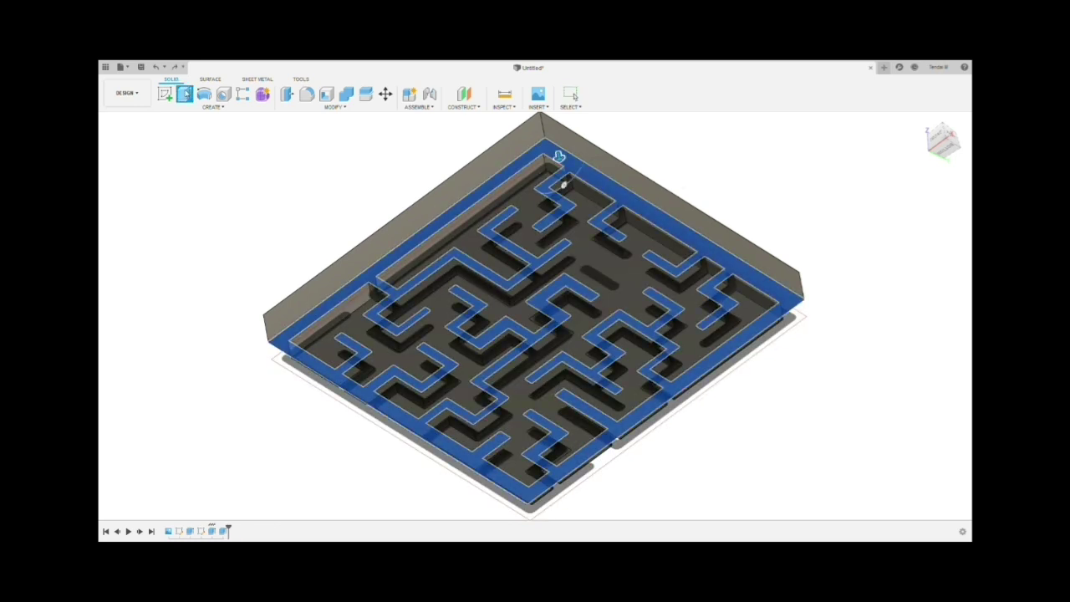
{"action": "left_click", "coordinate": [940, 141]}
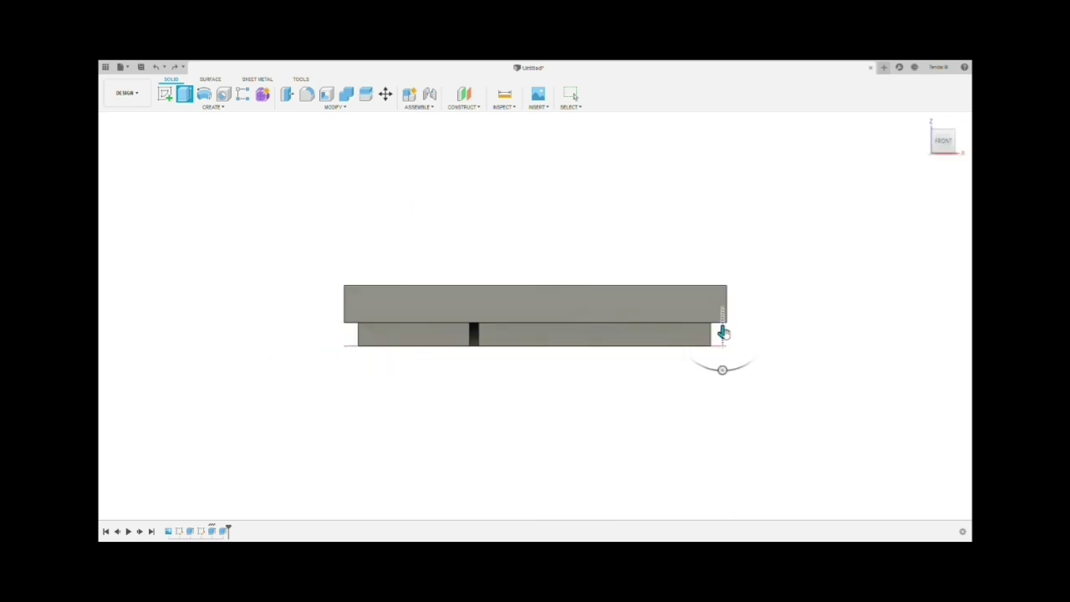
{"action": "left_click_drag", "start_coordinate": [724, 333], "coordinate": [732, 357]}
{"action": "key", "text": "Return"}
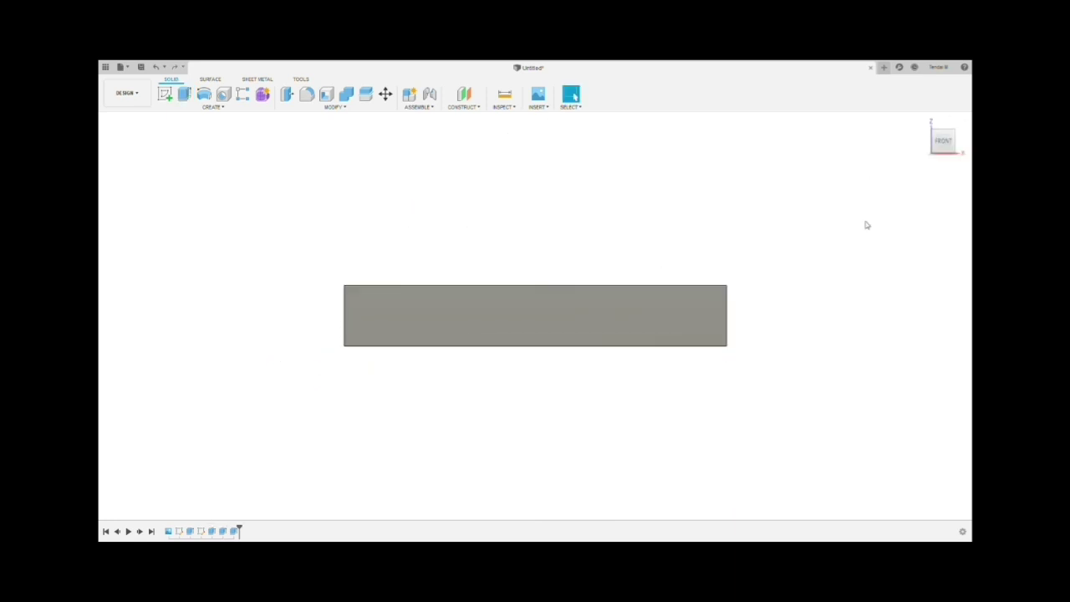
Extrude the top face of the frame and inner walls downward to leave low walls just above the path floor.
{"action": "left_click", "coordinate": [924, 122]}
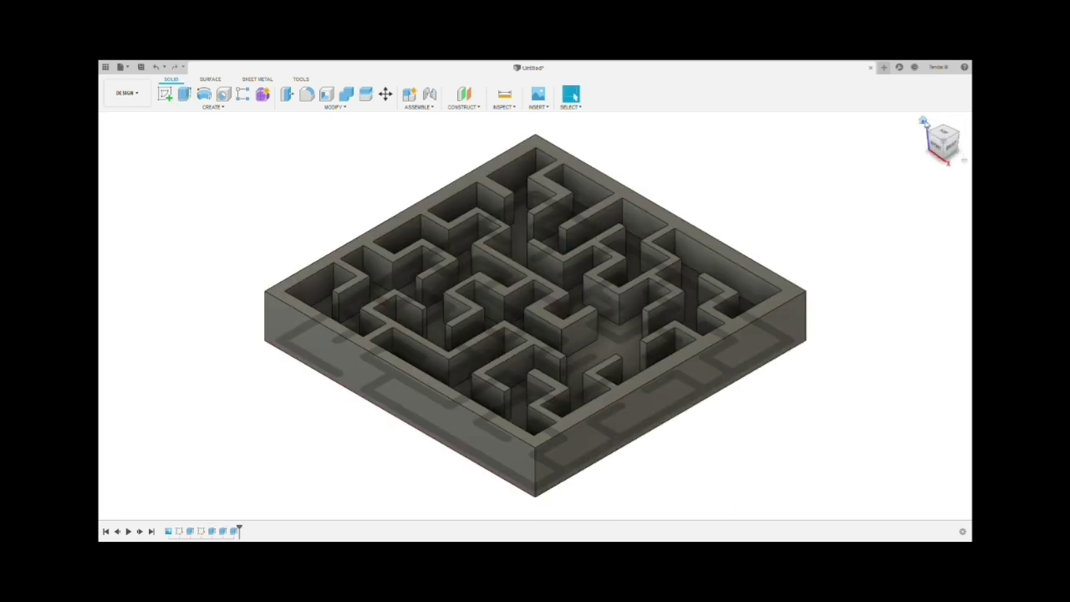
{"action": "left_click", "coordinate": [685, 219]}
{"action": "left_click", "coordinate": [186, 93]}
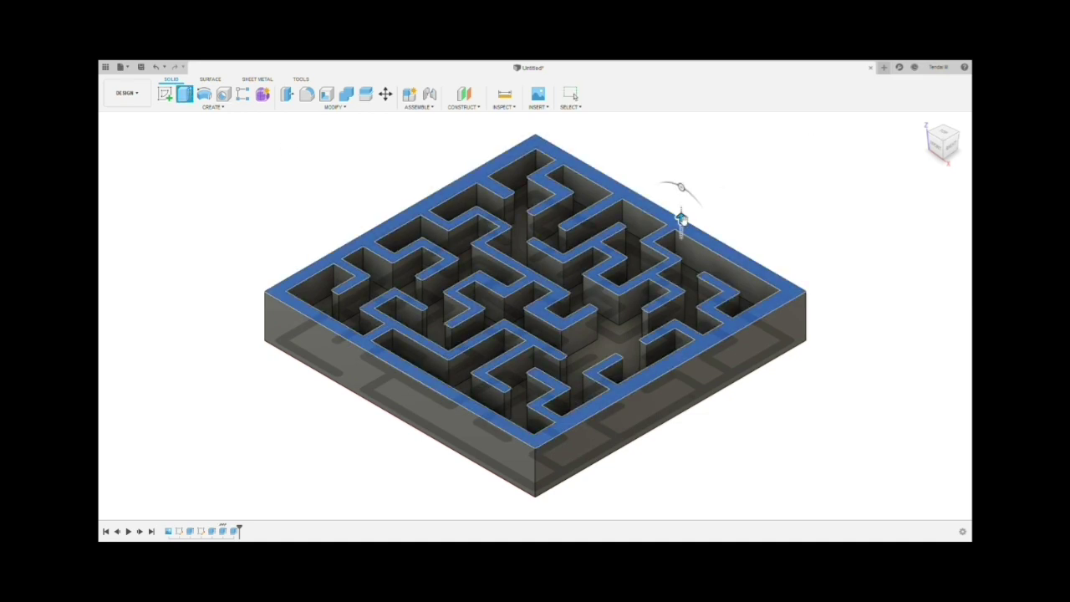
{"action": "left_click_drag", "start_coordinate": [680, 221], "coordinate": [683, 251]}
{"action": "key", "text": "Return"}
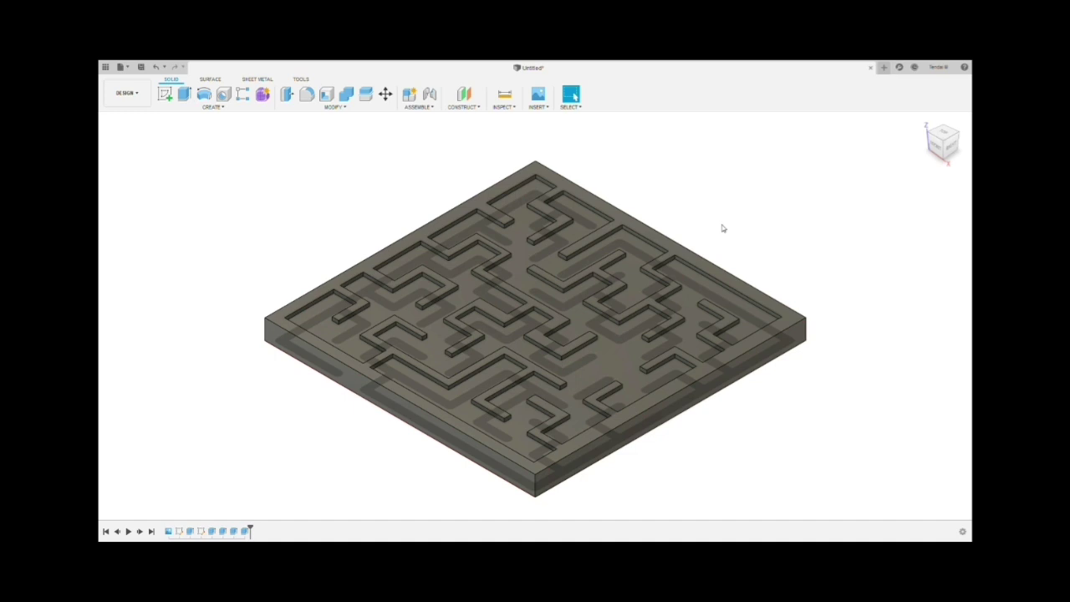
Measure the overall height of the maze body between its top and bottom edges from the front.
{"action": "left_click", "coordinate": [477, 249]}
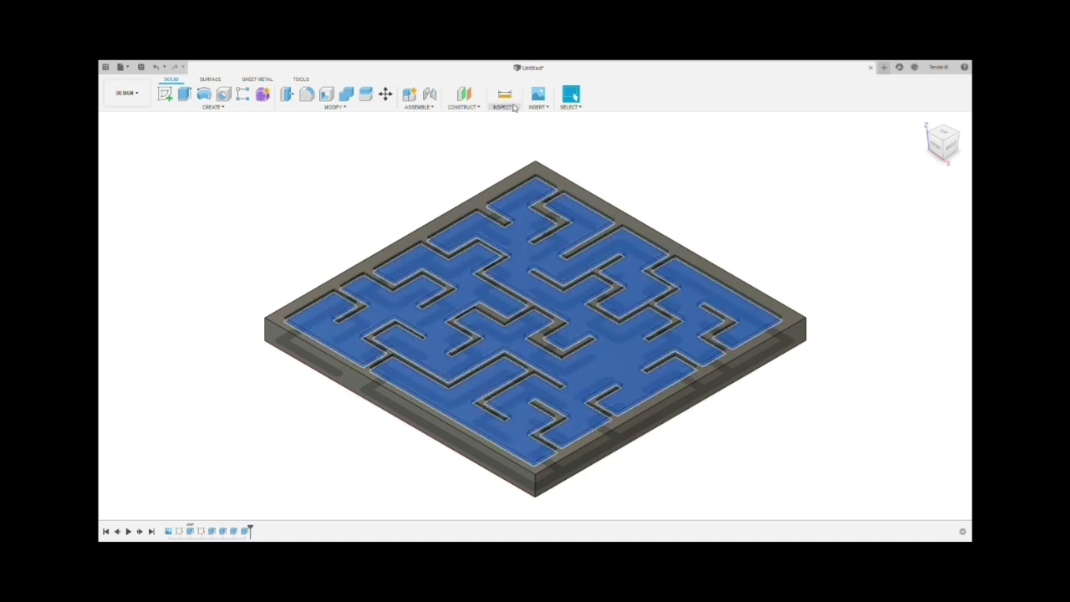
{"action": "left_click", "coordinate": [504, 95]}
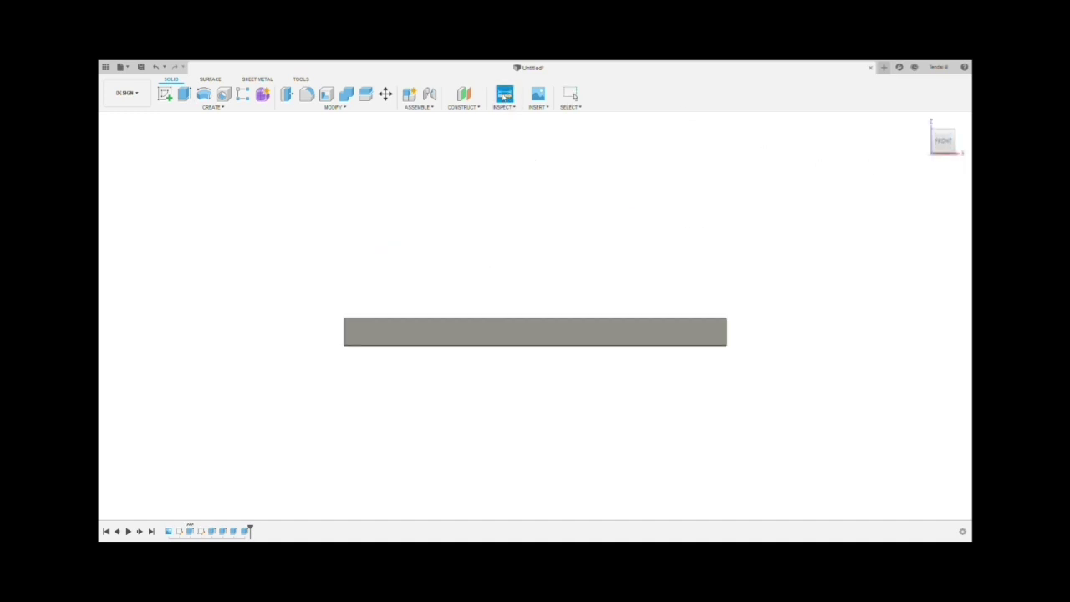
{"action": "left_click", "coordinate": [539, 319]}
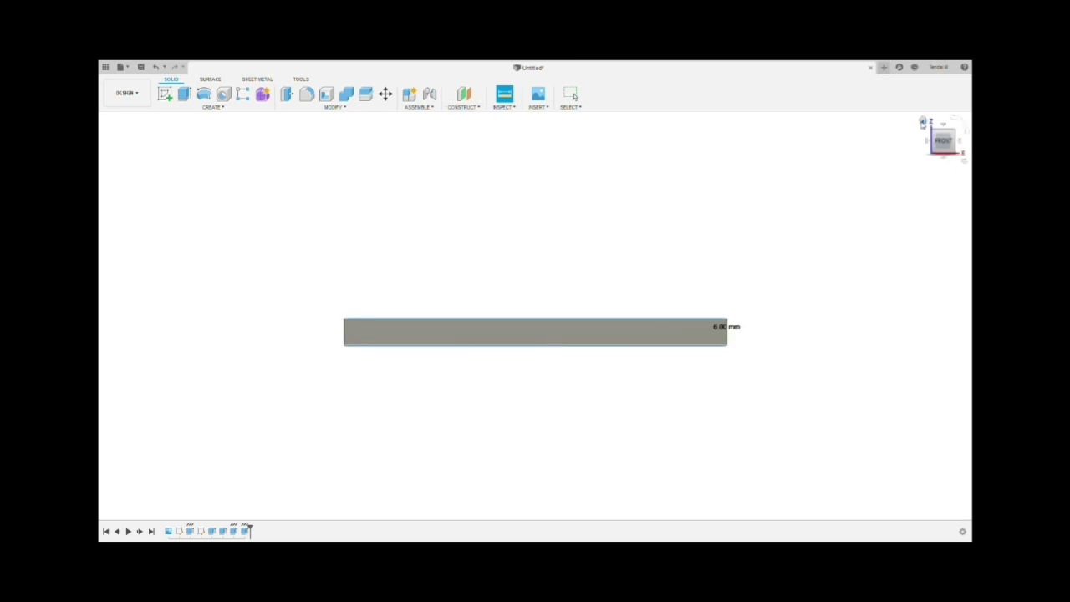
Extrude the maze path floor downward as a cut to deepen the corridors, leaving a thin base.
{"action": "left_click", "coordinate": [924, 124]}
{"action": "left_click", "coordinate": [613, 336]}
{"action": "left_click", "coordinate": [184, 94]}
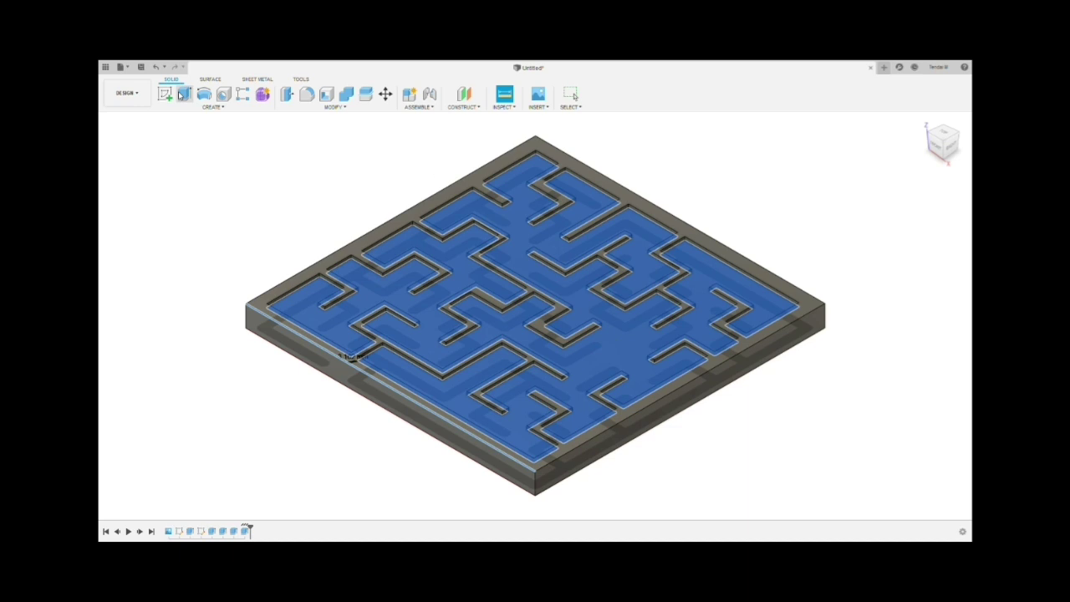
{"action": "left_click", "coordinate": [642, 245]}
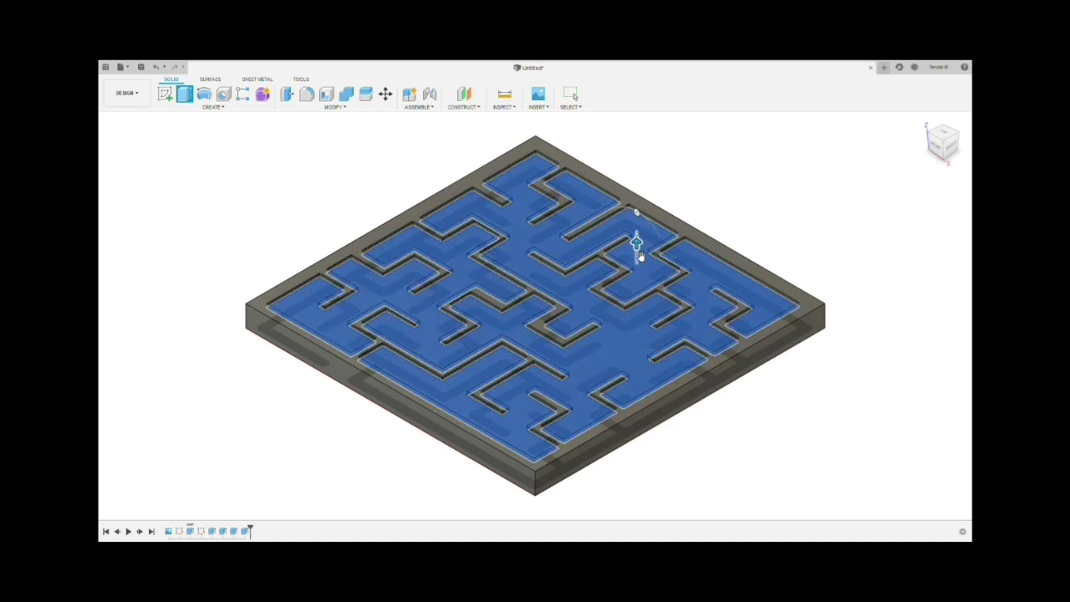
{"action": "left_click_drag", "start_coordinate": [639, 251], "coordinate": [637, 270]}
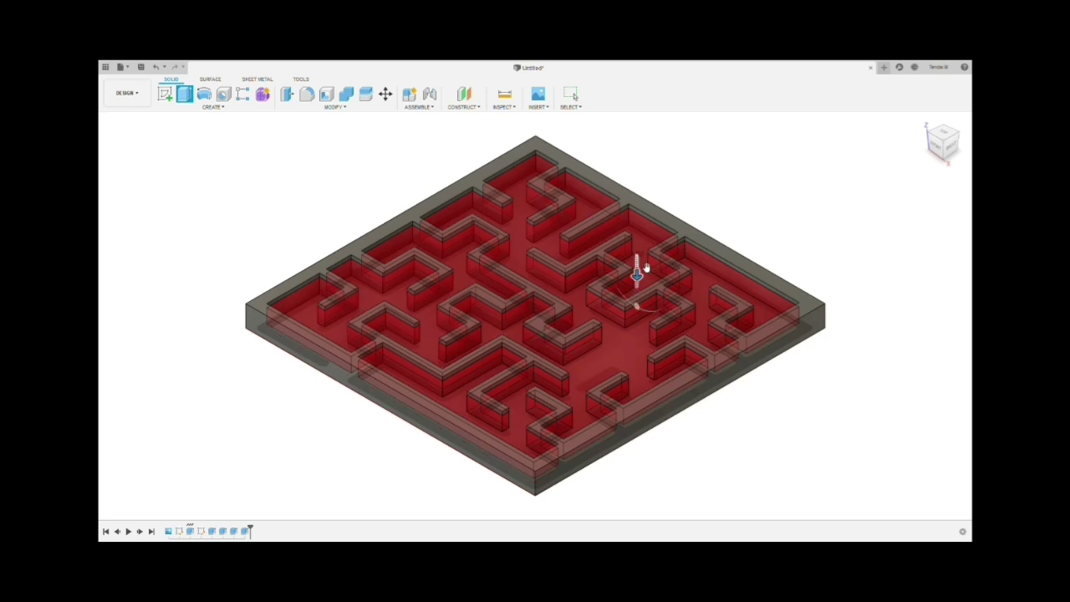
{"action": "key", "text": "Return"}
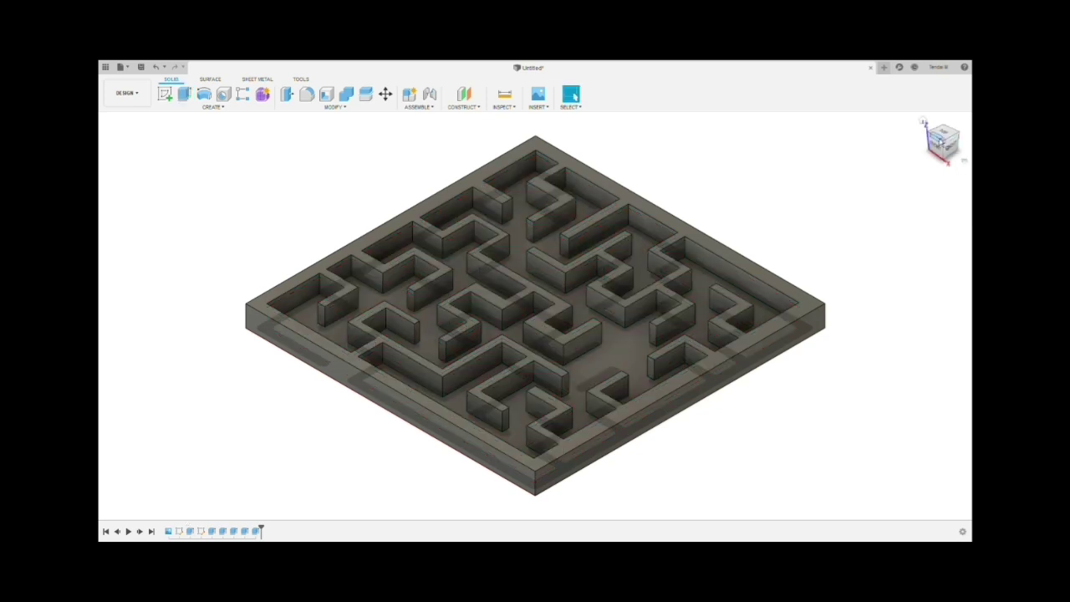
Measure the width of a maze corridor between two facing wall edges from above.
{"action": "left_click", "coordinate": [941, 132]}
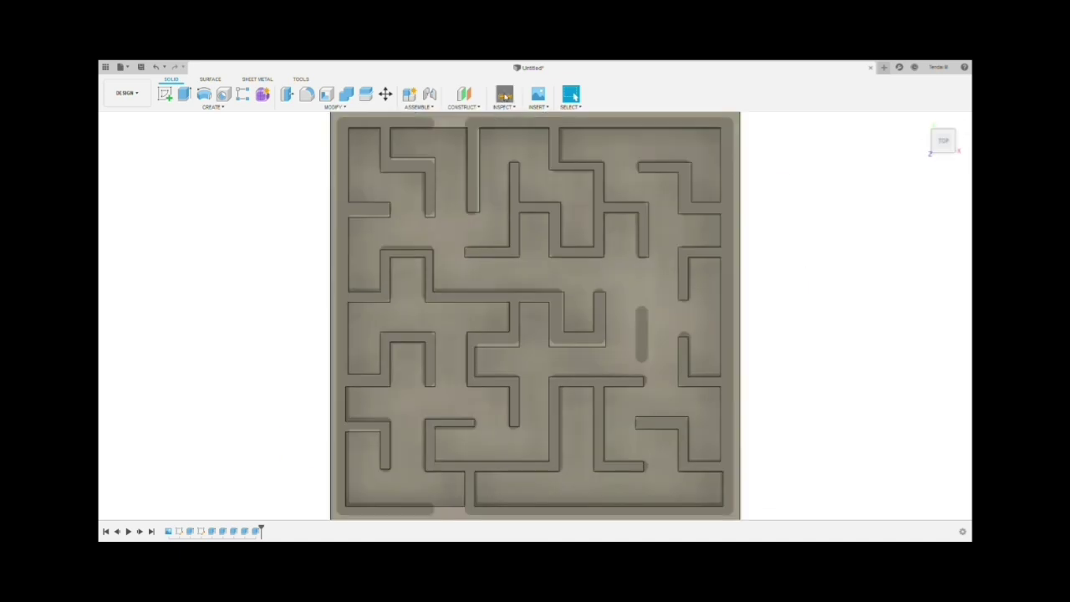
{"action": "left_click", "coordinate": [505, 97]}
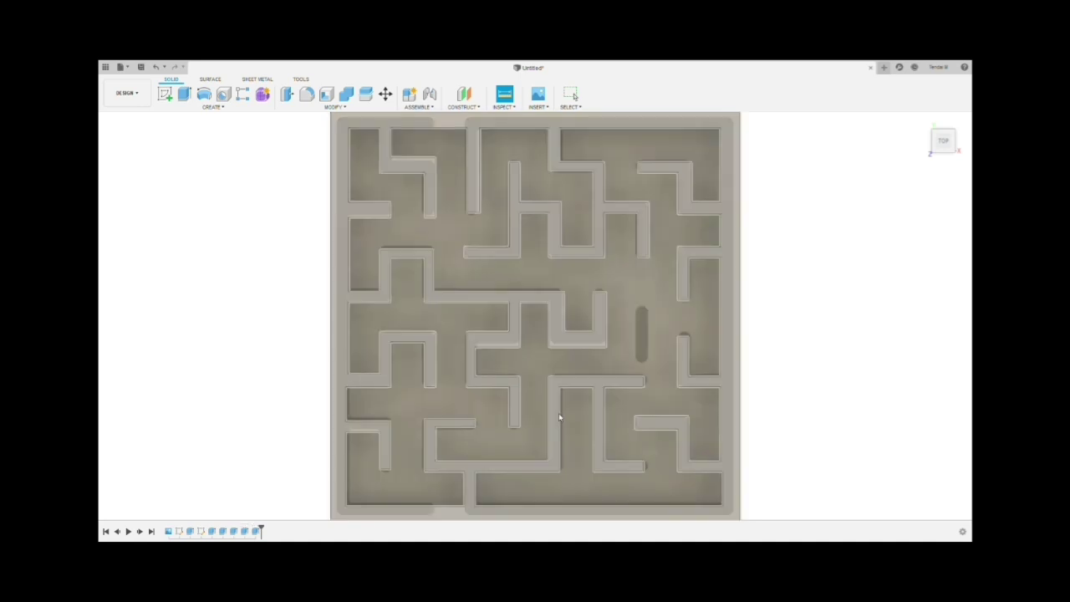
{"action": "left_click", "coordinate": [548, 411]}
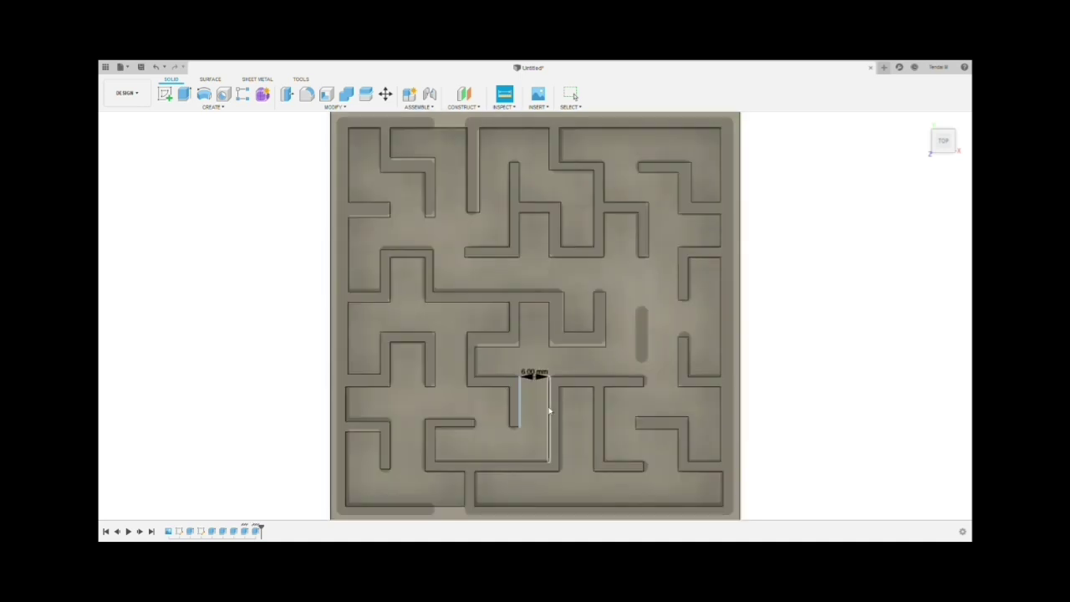
{"action": "left_click", "coordinate": [294, 417]}
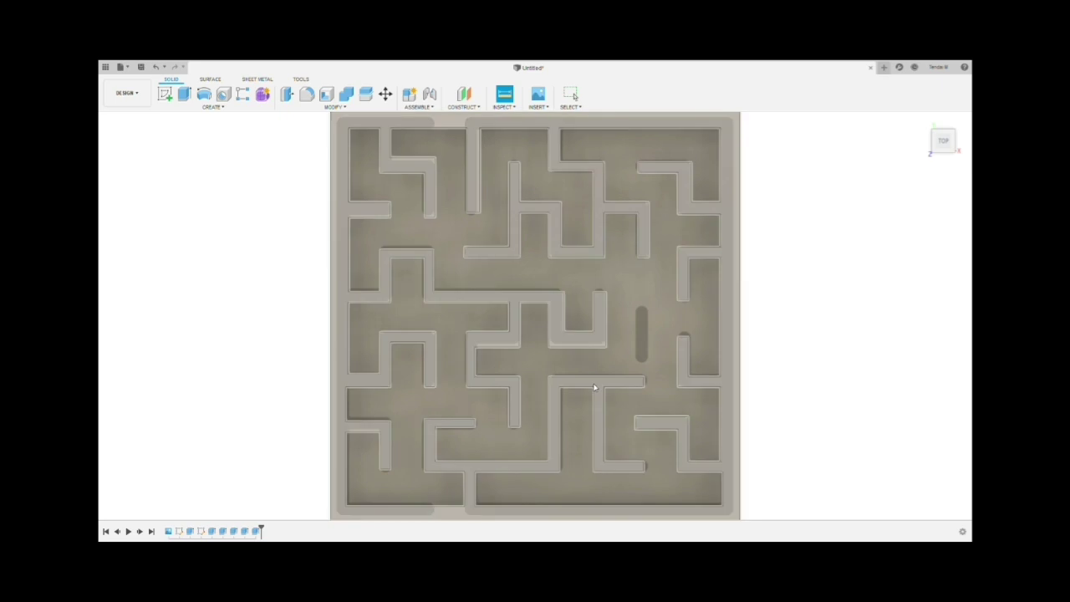
{"action": "key", "text": "Escape"}
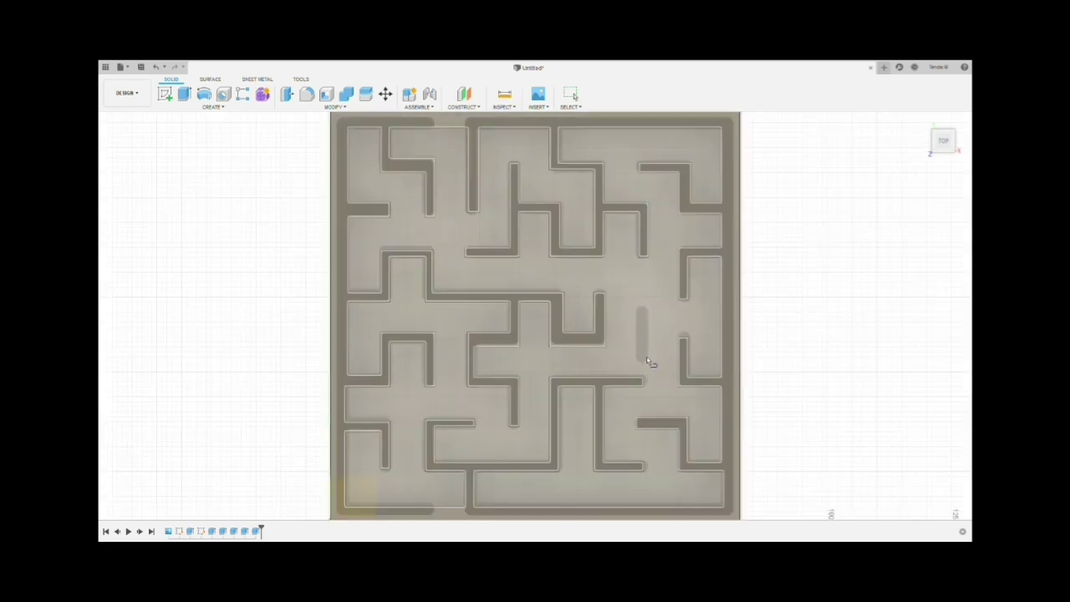
Sketch a narrow rectangle on the maze path floor over the full length of the isolated wall mark.
{"action": "left_click", "coordinate": [649, 361]}
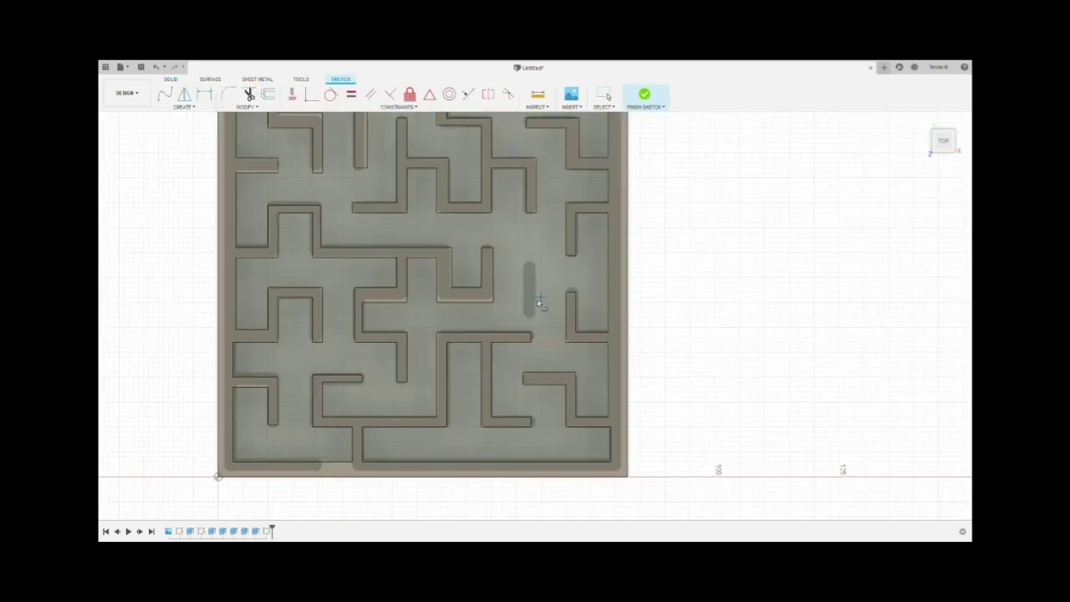
{"action": "left_click", "coordinate": [528, 263]}
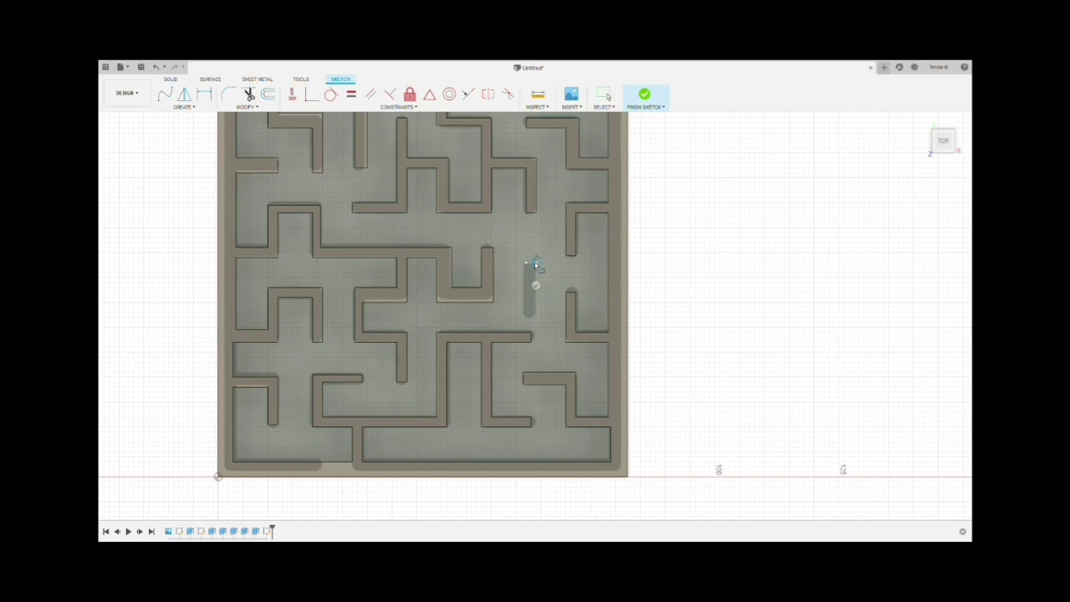
{"action": "left_click", "coordinate": [537, 318]}
{"action": "left_click", "coordinate": [524, 266]}
{"action": "left_click", "coordinate": [176, 79]}
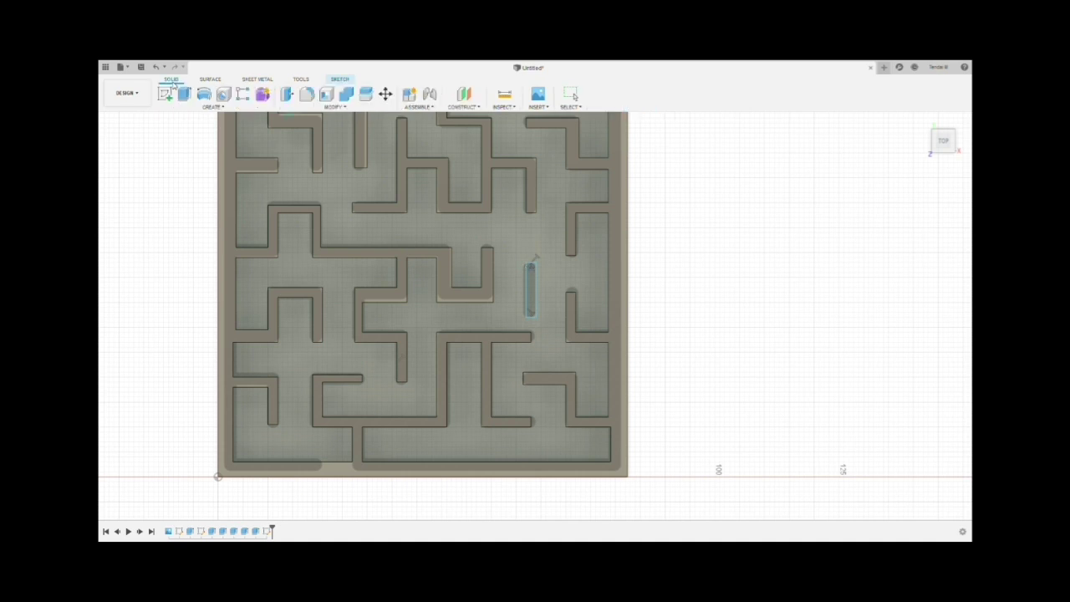
Extrude the full-length rectangle upward into a wall level with the surrounding maze walls.
{"action": "left_click", "coordinate": [183, 93]}
{"action": "left_click", "coordinate": [642, 336]}
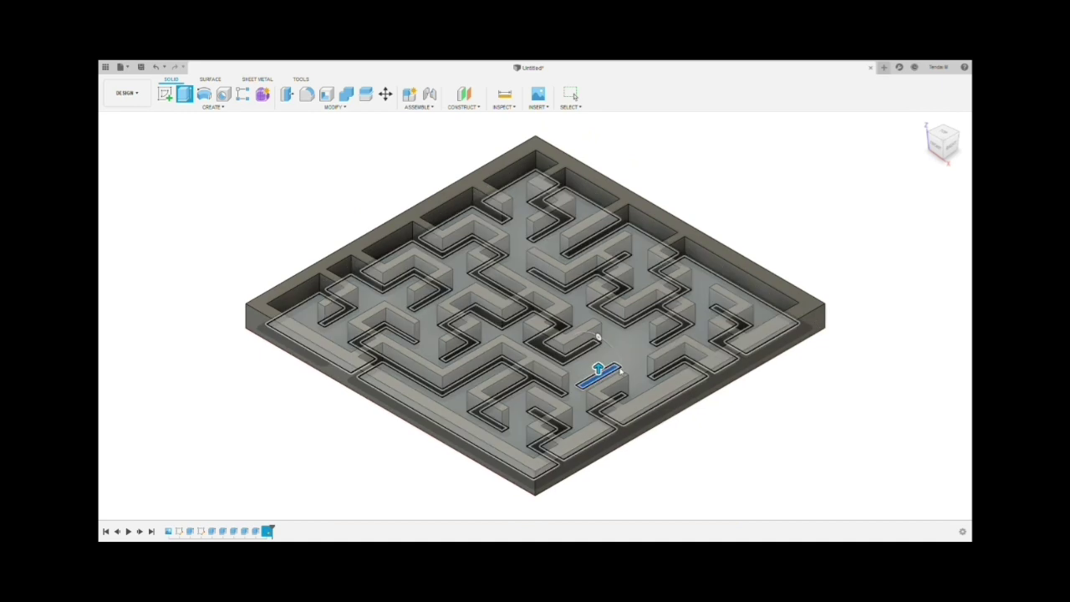
{"action": "left_click_drag", "start_coordinate": [599, 368], "coordinate": [599, 352]}
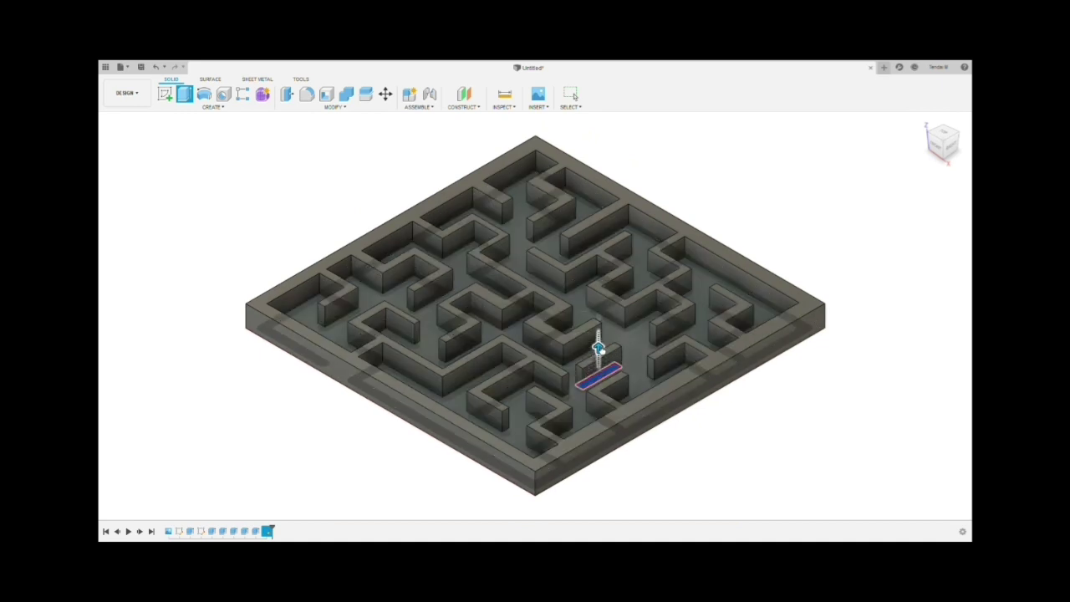
{"action": "key", "text": "Return"}
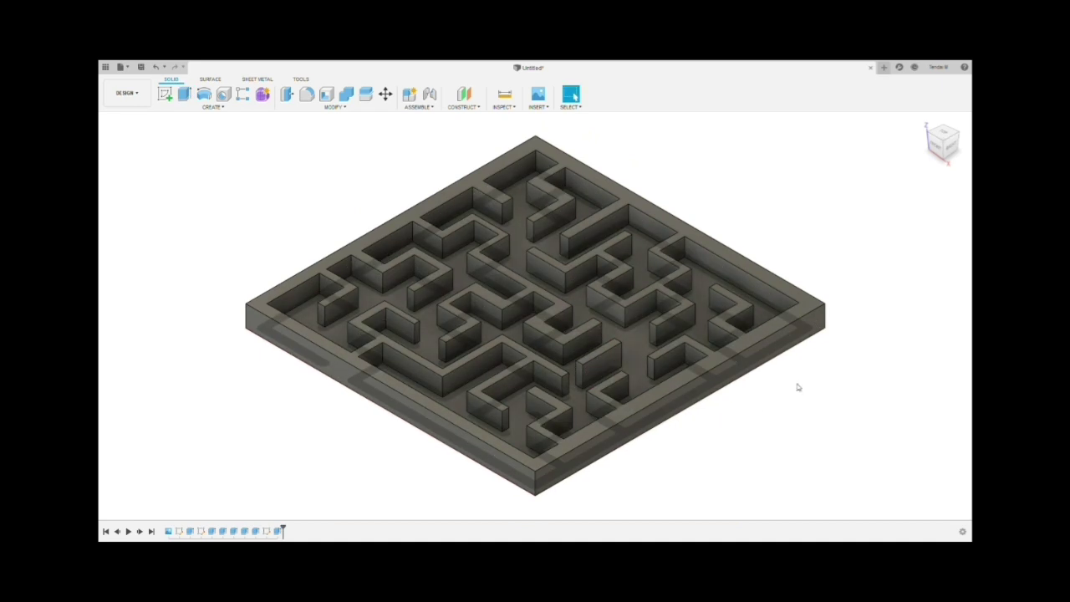
Measure the gap between the isolated wall's lower end and the horizontal wall below it from above.
{"action": "left_click", "coordinate": [951, 137]}
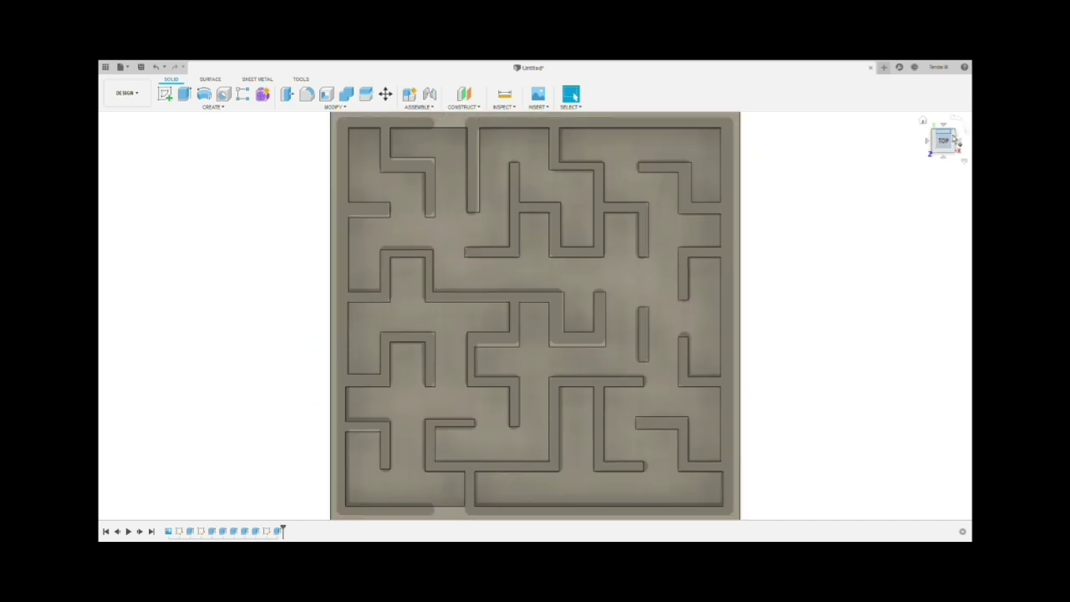
{"action": "key", "text": "i"}
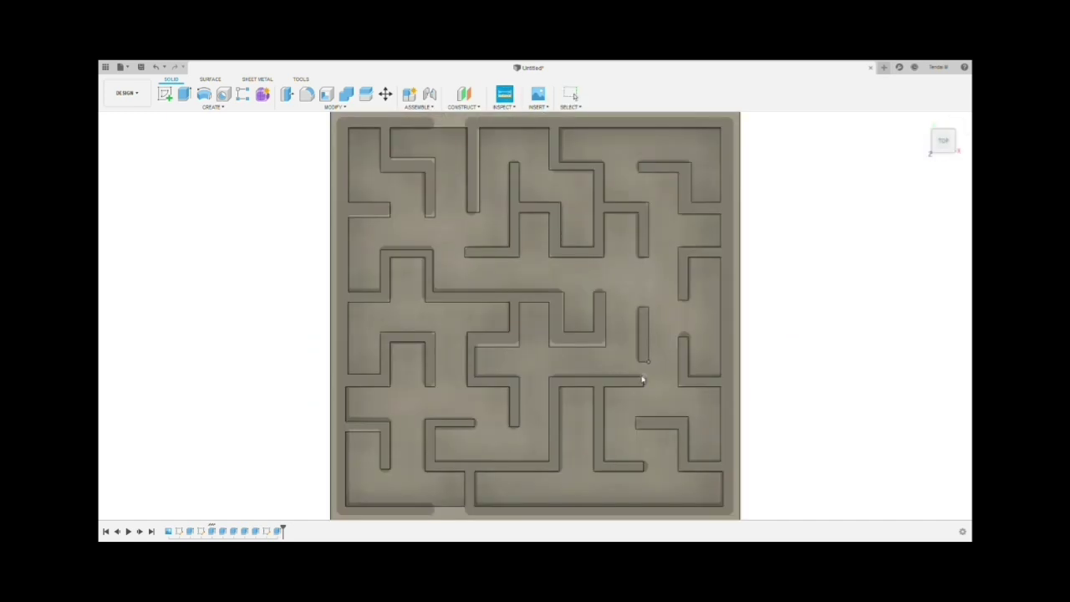
{"action": "left_click", "coordinate": [644, 378]}
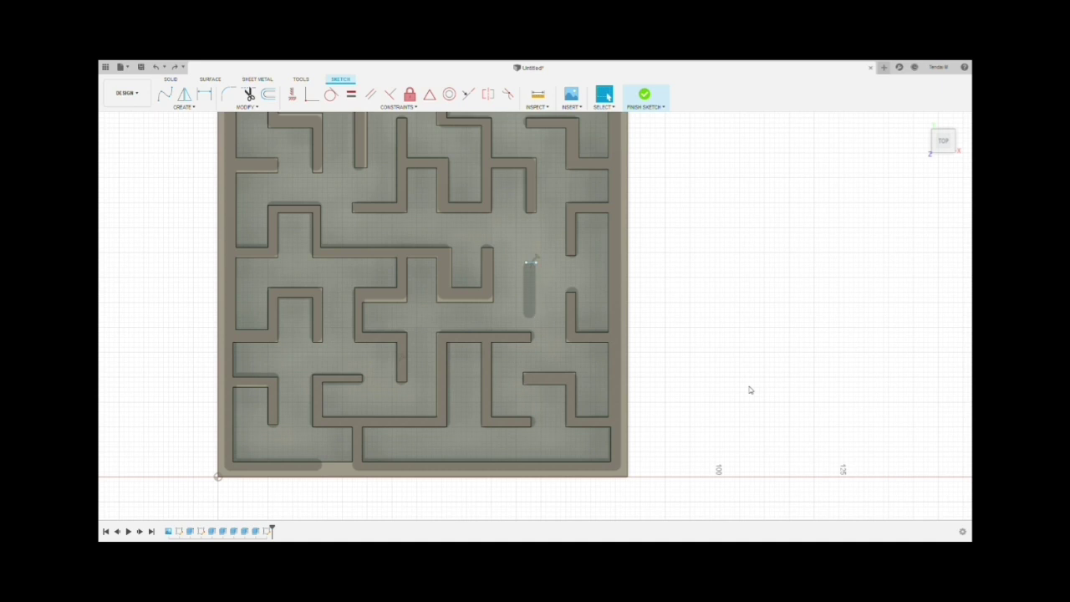
Redraw the isolated wall's sketch outline as a shorter rectangle covering only the upper part of the mark, and finish the sketch.
{"action": "left_click", "coordinate": [533, 265]}
{"action": "left_click", "coordinate": [537, 298]}
{"action": "left_click", "coordinate": [526, 299]}
{"action": "left_click", "coordinate": [525, 265]}
{"action": "left_click", "coordinate": [644, 94]}
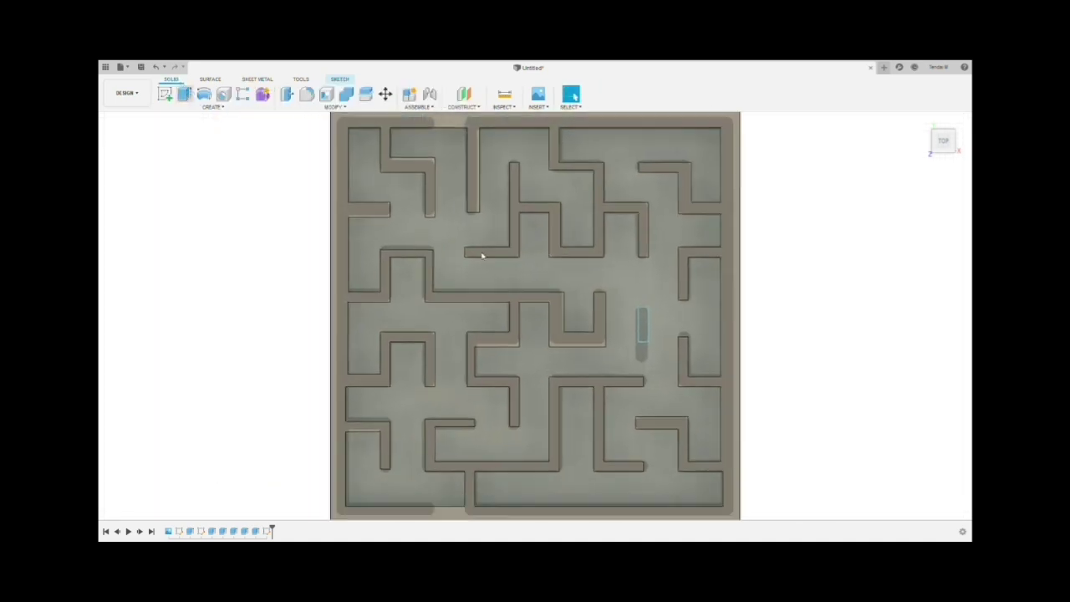
Extrude the shortened rectangle upward into a wall, and extrude its top face to bring it level with the neighbouring walls.
{"action": "left_click", "coordinate": [643, 333]}
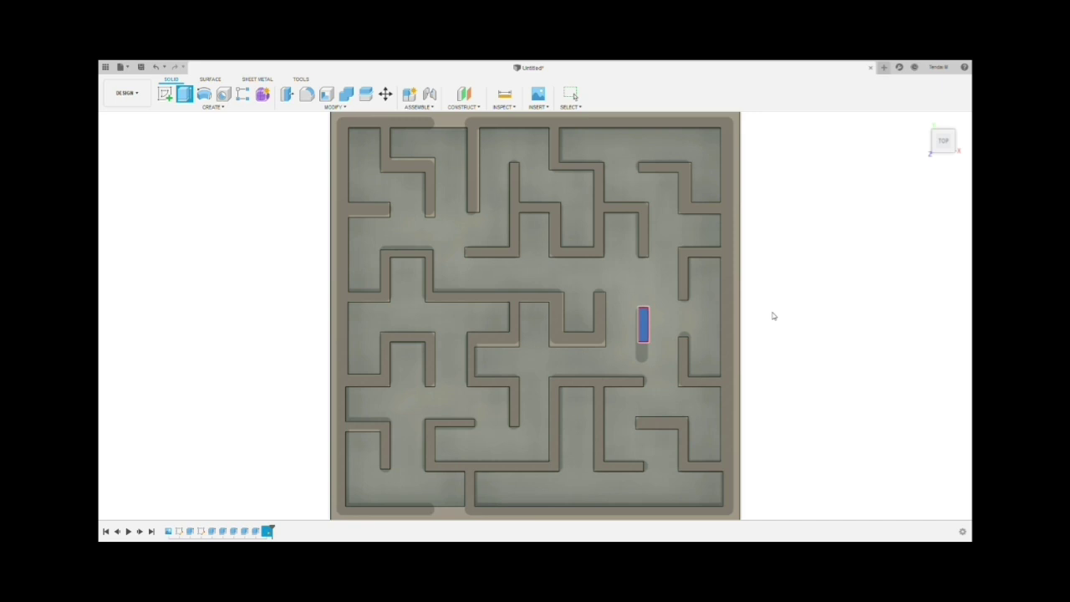
{"action": "key", "text": "Escape"}
{"action": "left_click", "coordinate": [923, 122]}
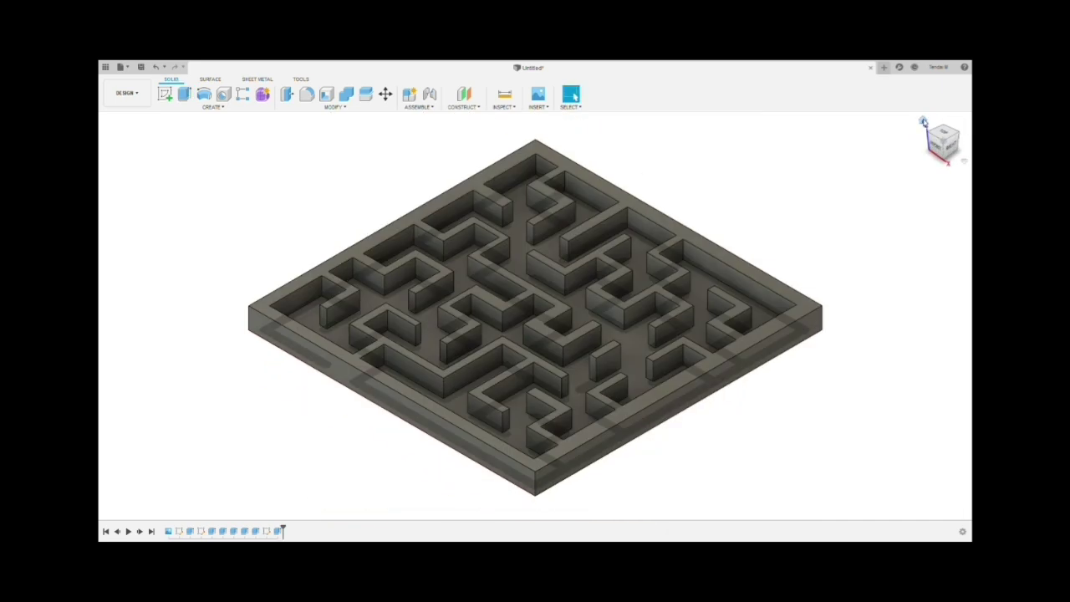
{"action": "left_click", "coordinate": [603, 350]}
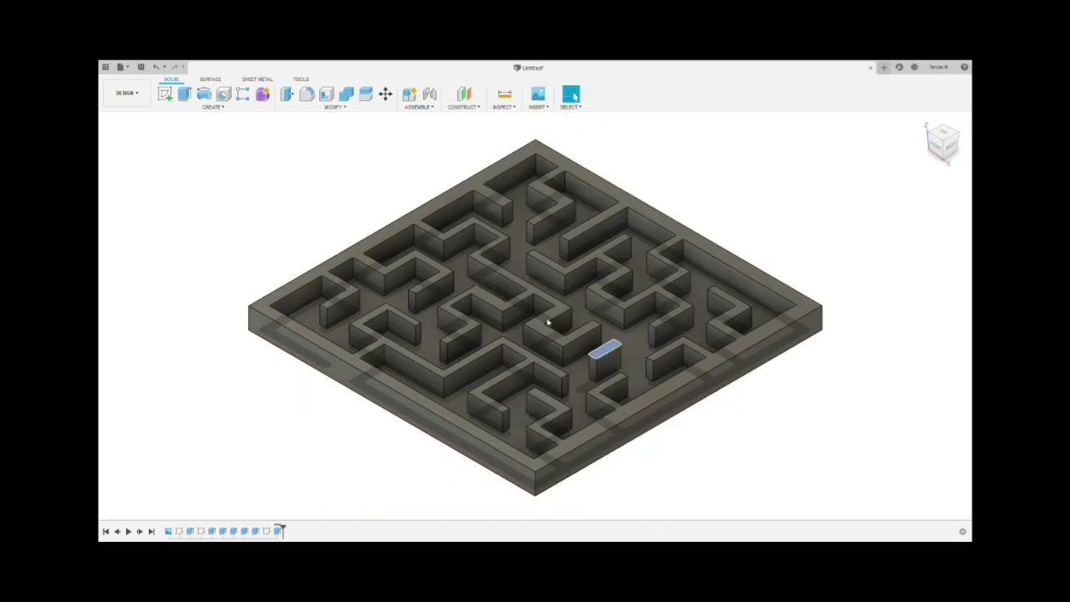
{"action": "left_click", "coordinate": [187, 97]}
{"action": "key", "text": "Return"}
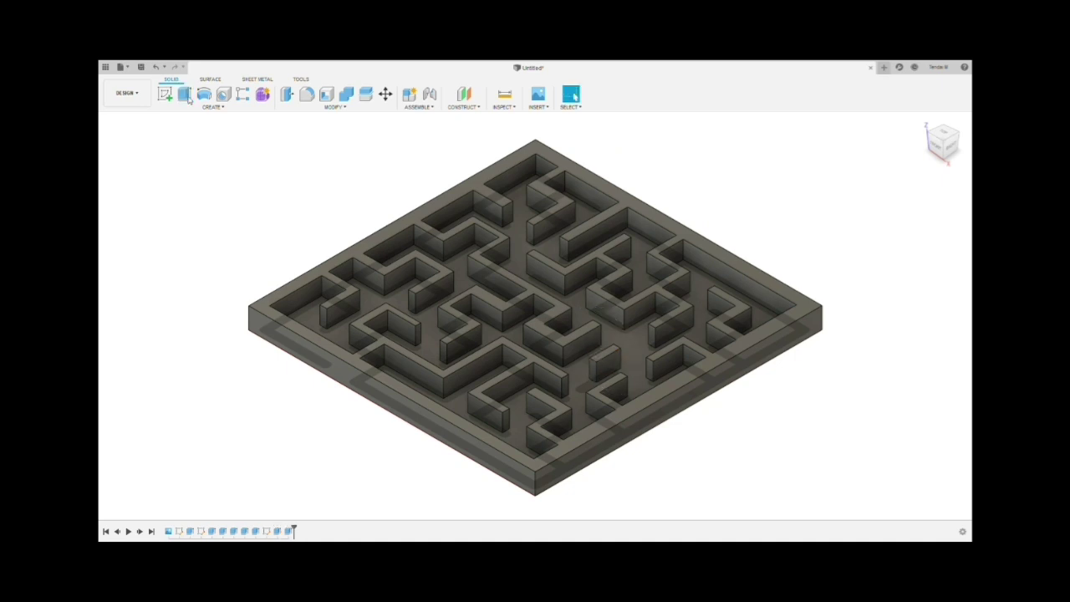
Measure the corridor gaps from the shortened isolated wall to the facing wall beside it and the horizontal wall below it.
{"action": "left_click", "coordinate": [923, 122]}
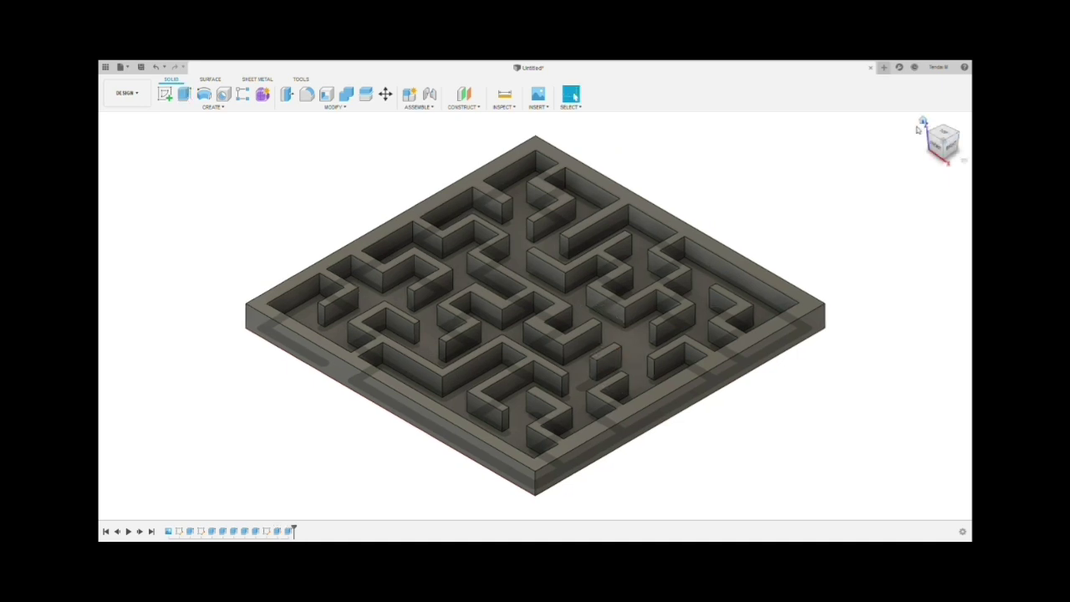
{"action": "left_click", "coordinate": [940, 133]}
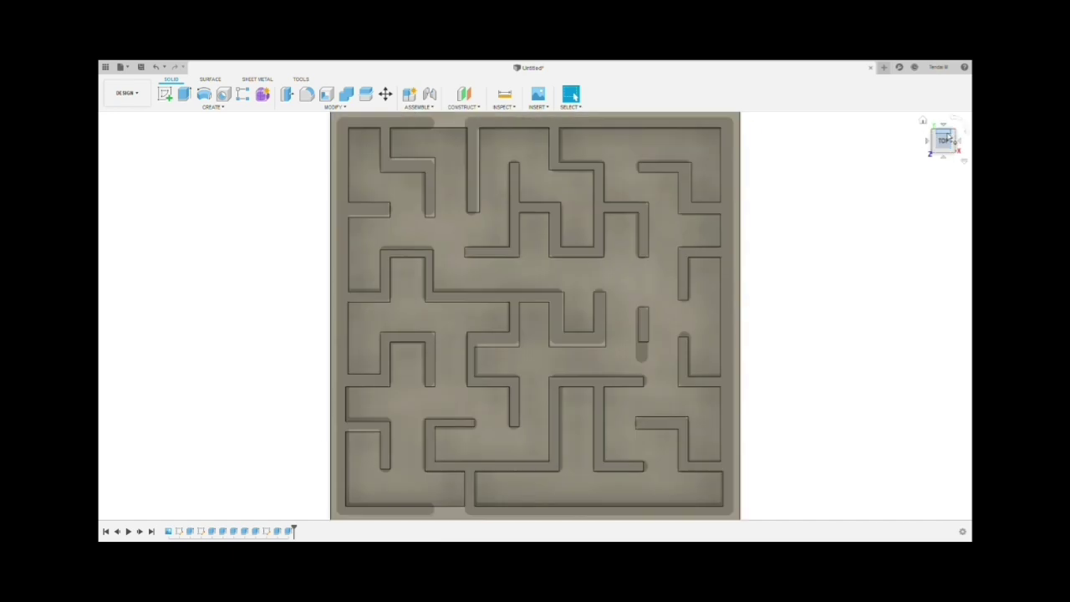
{"action": "left_click", "coordinate": [504, 96]}
{"action": "left_click", "coordinate": [605, 322]}
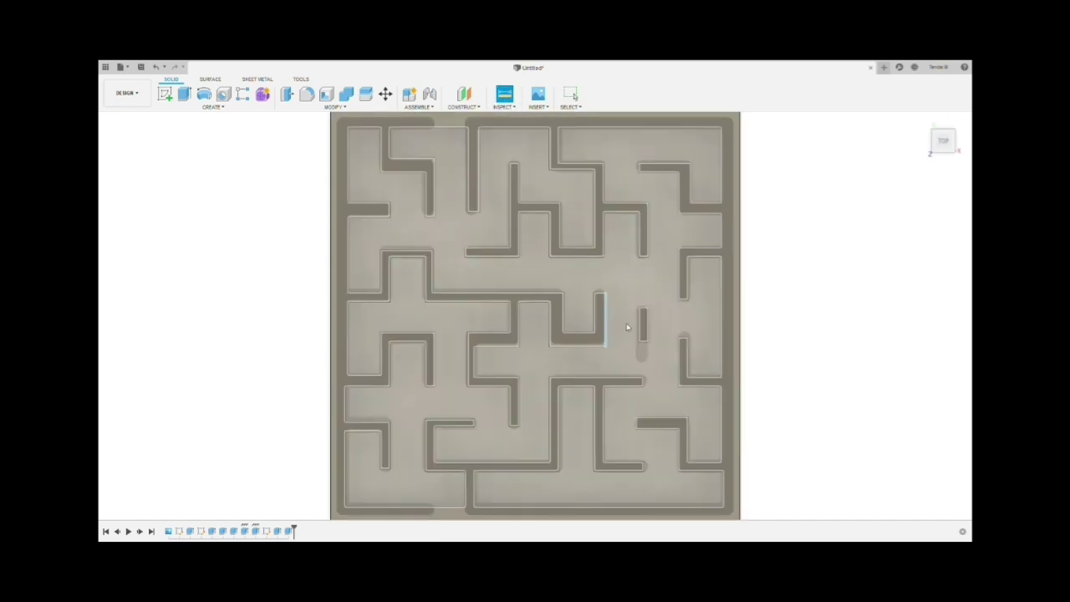
{"action": "left_click", "coordinate": [638, 330]}
{"action": "left_click", "coordinate": [640, 378]}
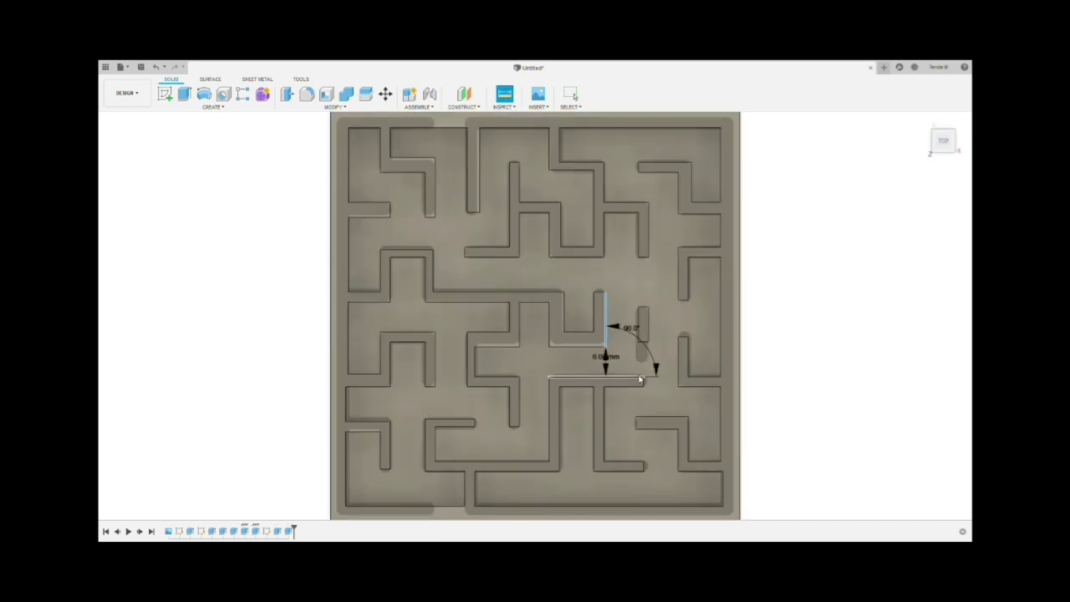
{"action": "left_click", "coordinate": [645, 341]}
{"action": "key", "text": "Escape"}
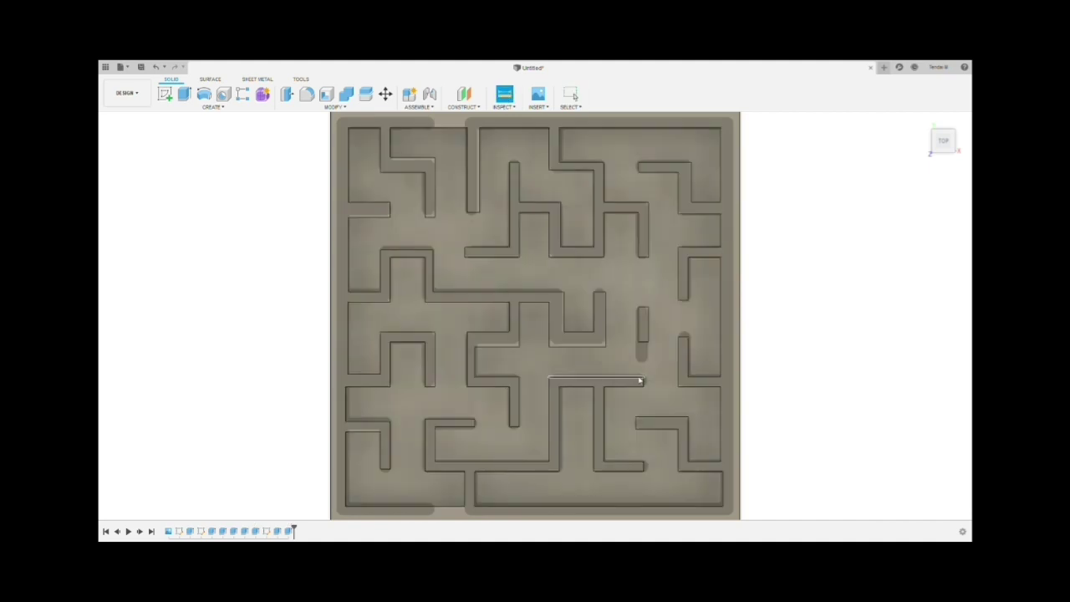
{"action": "left_click", "coordinate": [640, 378]}
{"action": "left_click", "coordinate": [644, 342]}
{"action": "key", "text": "Escape"}
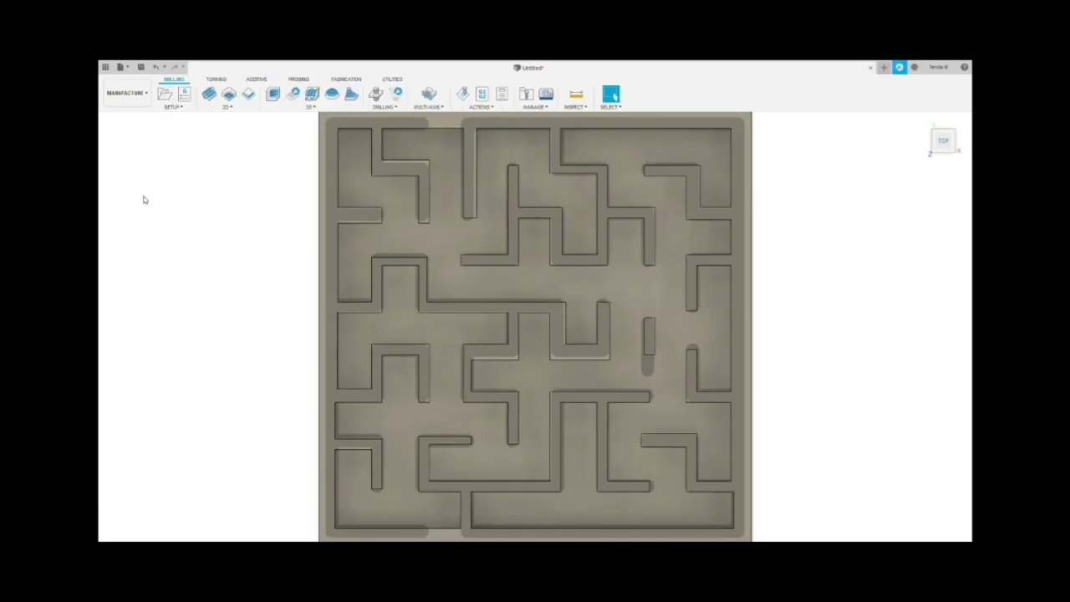
Create a milling setup in the Manufacture workspace with box stock around the maze and the origin at the centre of the stock's top.
{"action": "left_click", "coordinate": [923, 121]}
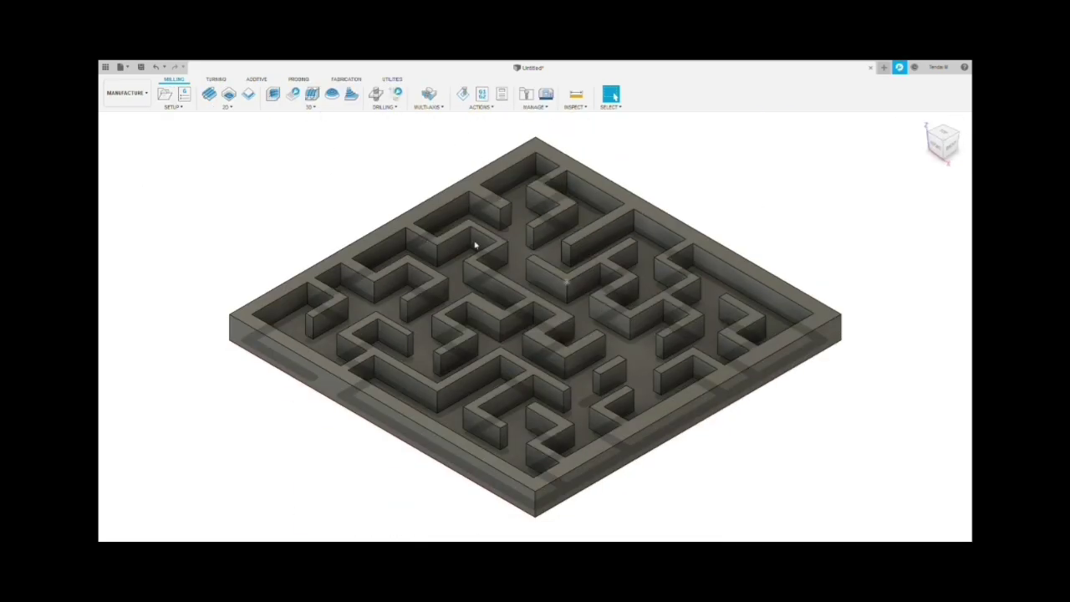
{"action": "left_click", "coordinate": [185, 115]}
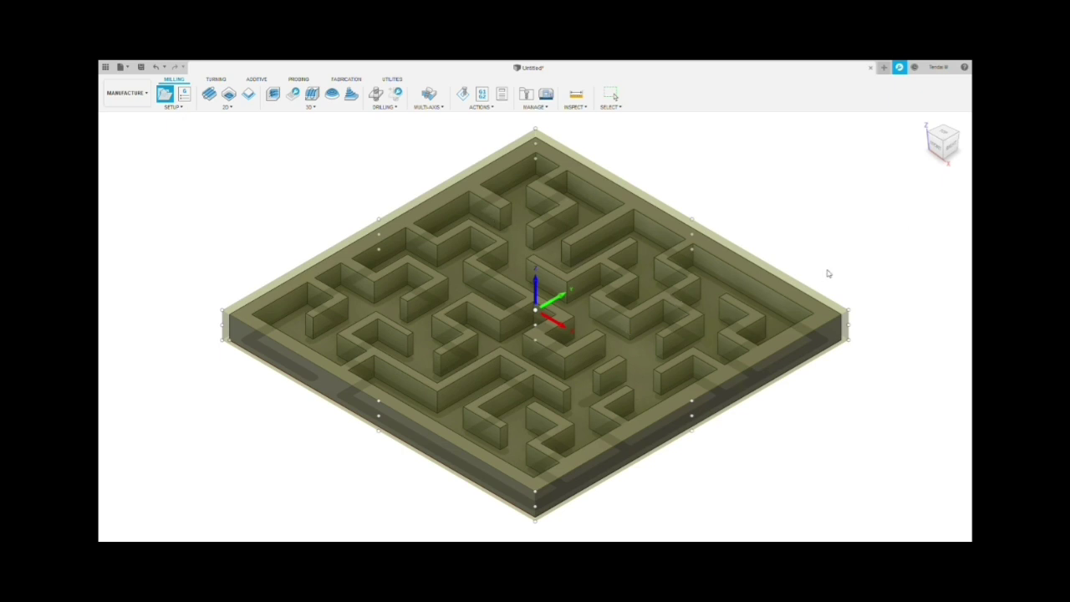
{"action": "left_click", "coordinate": [917, 242]}
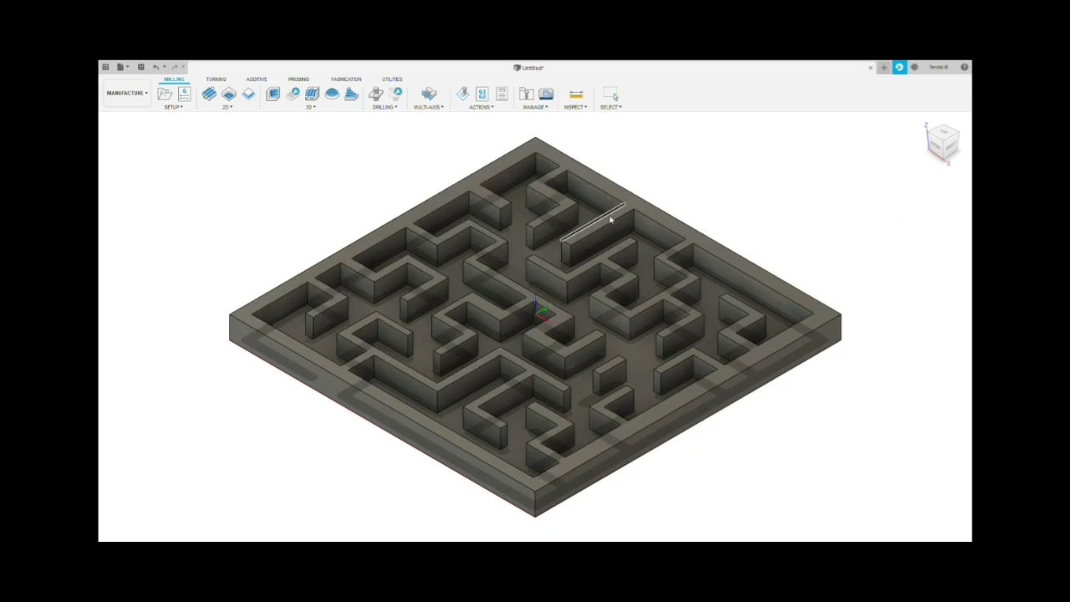
Generate a clearing toolpath for the maze corridors using the path floor as the machining geometry.
{"action": "left_click", "coordinate": [632, 354]}
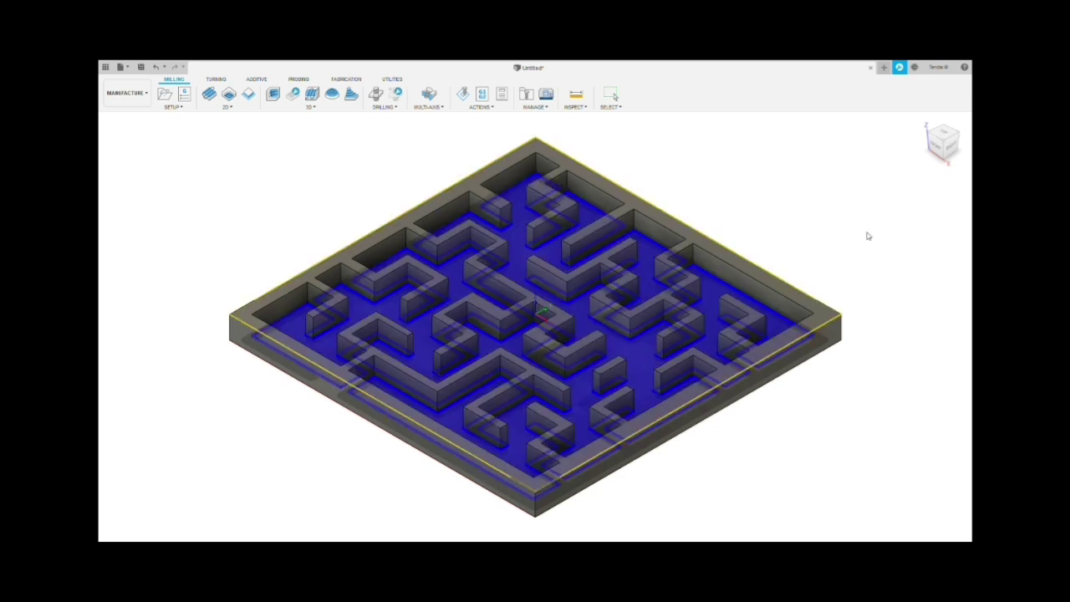
{"action": "left_click", "coordinate": [890, 193]}
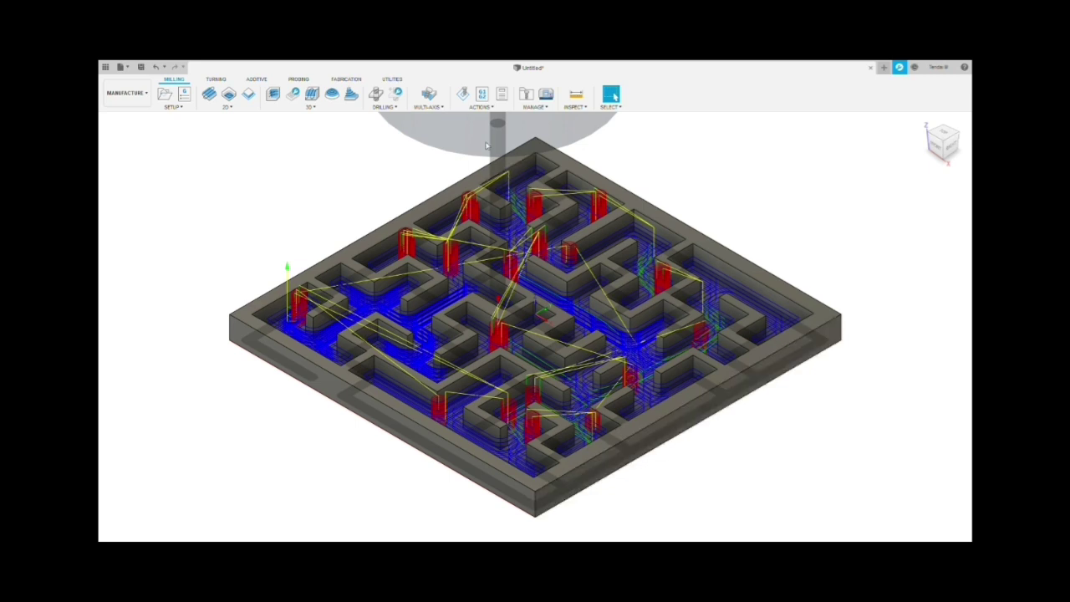
Simulate the maze milling toolpath with stock removal, checking it from the top and isometric views, and close the simulation.
{"action": "left_click", "coordinate": [462, 94]}
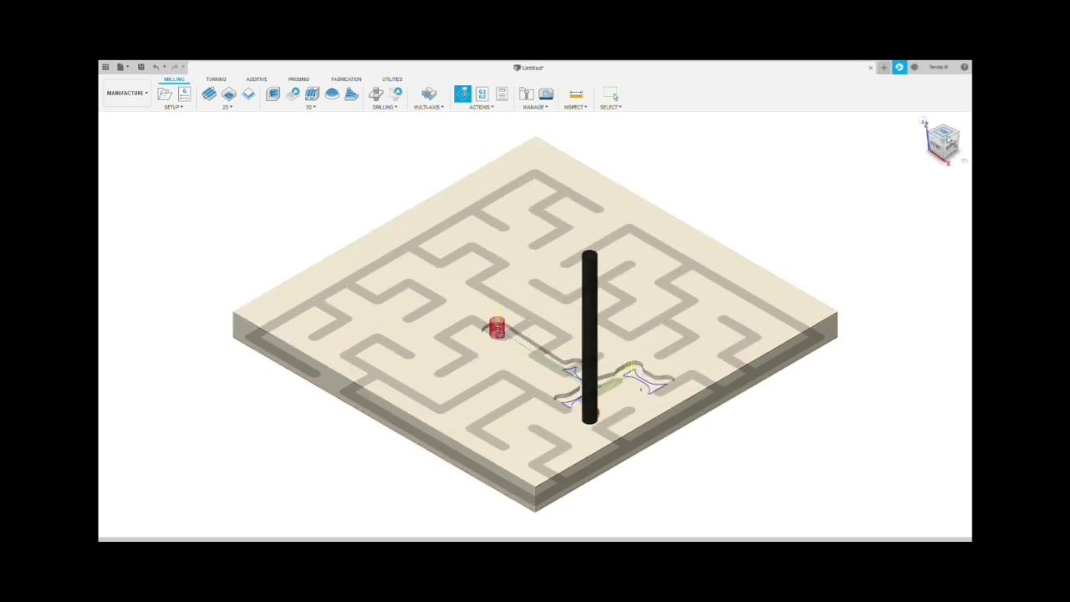
{"action": "left_click", "coordinate": [943, 132]}
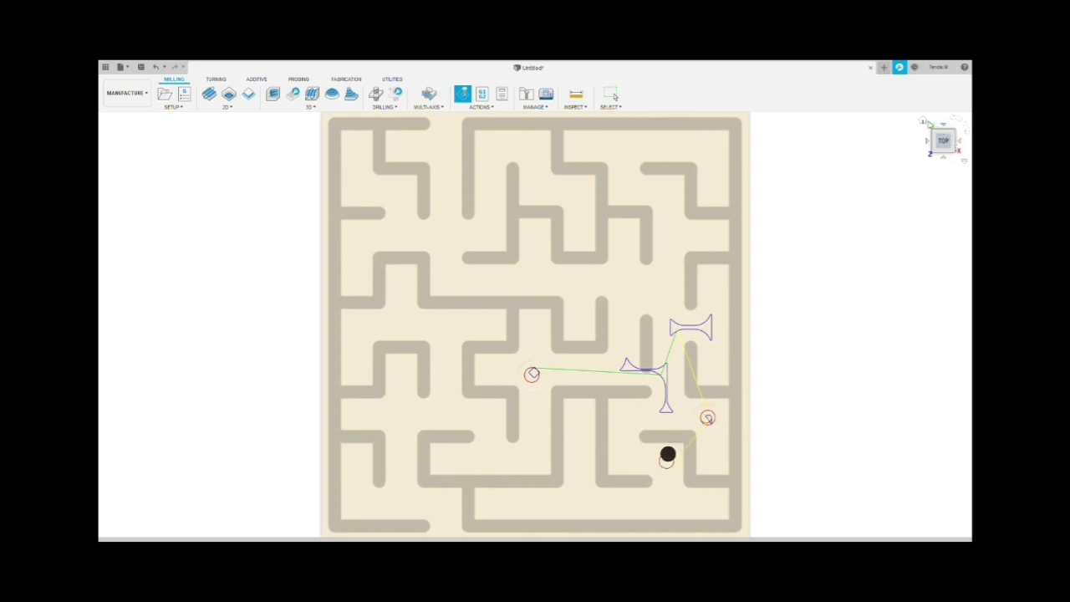
{"action": "left_click", "coordinate": [923, 122]}
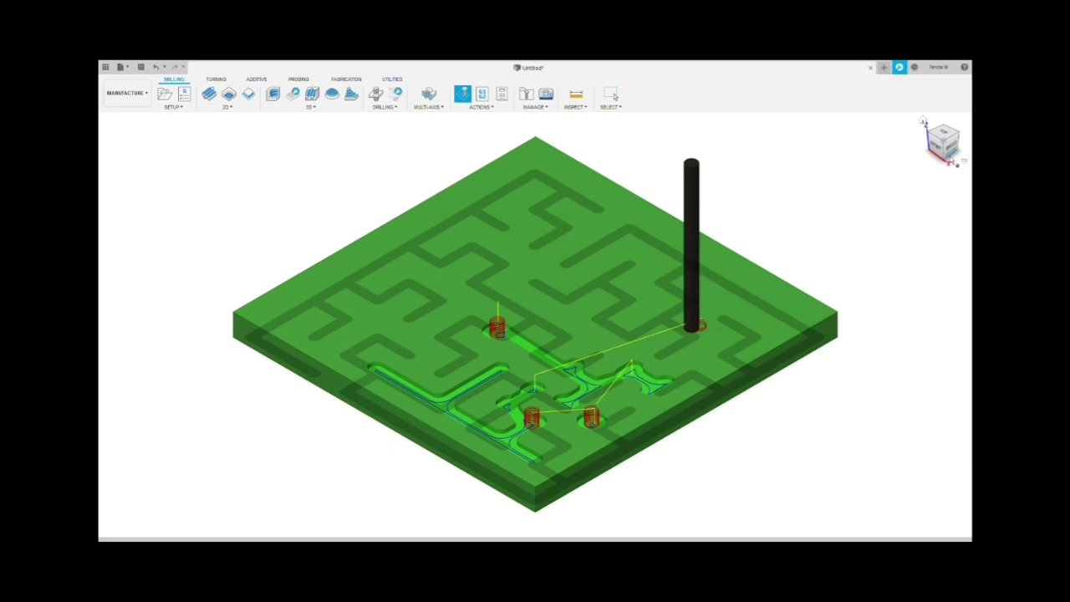
{"action": "left_click", "coordinate": [943, 133]}
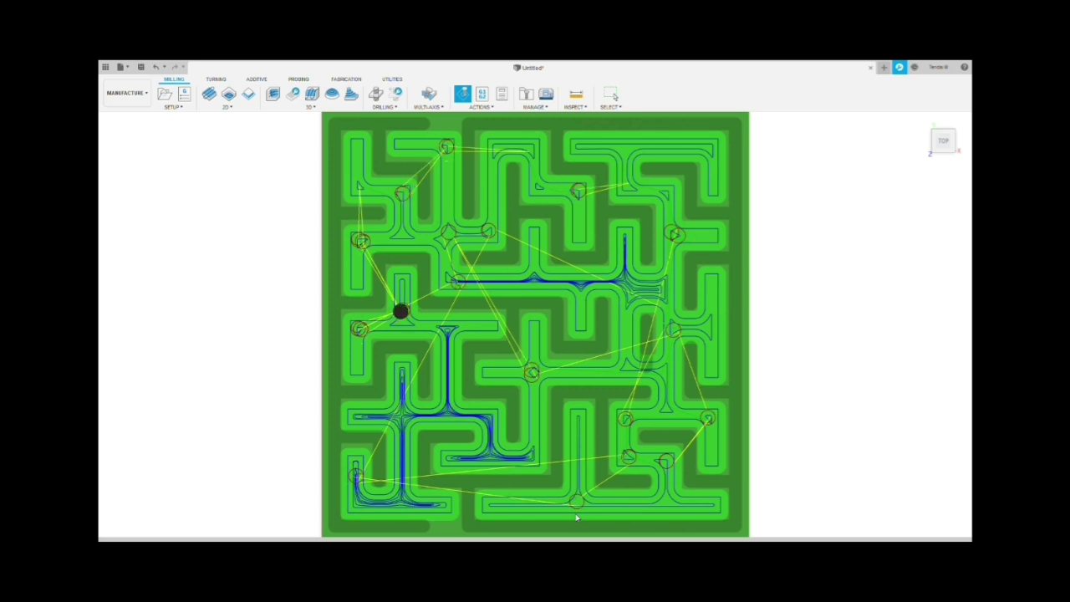
{"action": "left_click", "coordinate": [923, 122]}
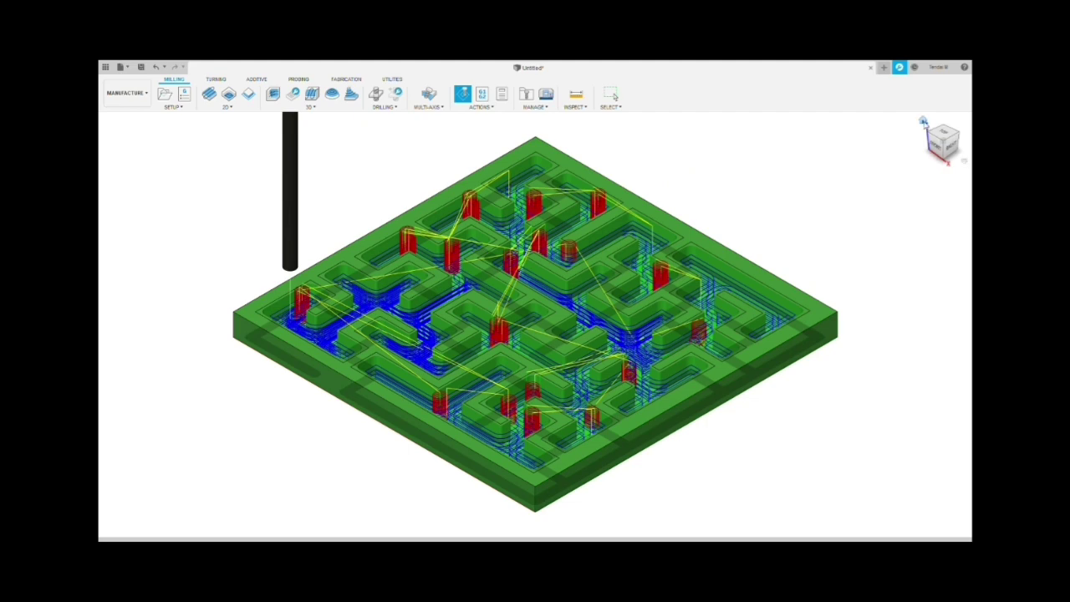
{"action": "left_click", "coordinate": [942, 134]}
{"action": "key", "text": "Escape"}
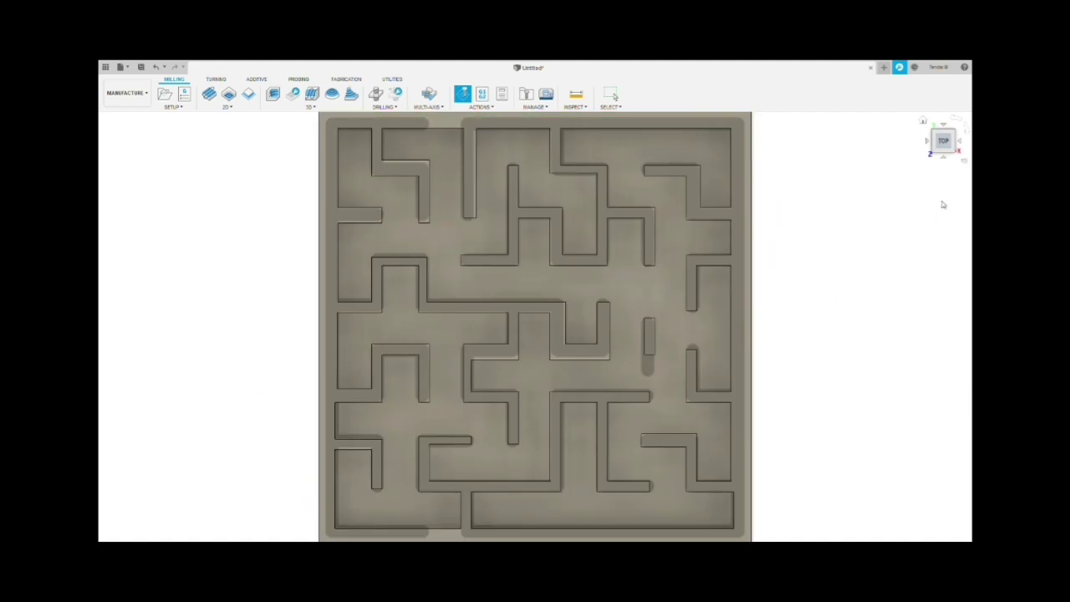
Post-process the maze milling toolpath into a G-code program and open it in the G-code sender.
{"action": "left_click", "coordinate": [923, 121]}
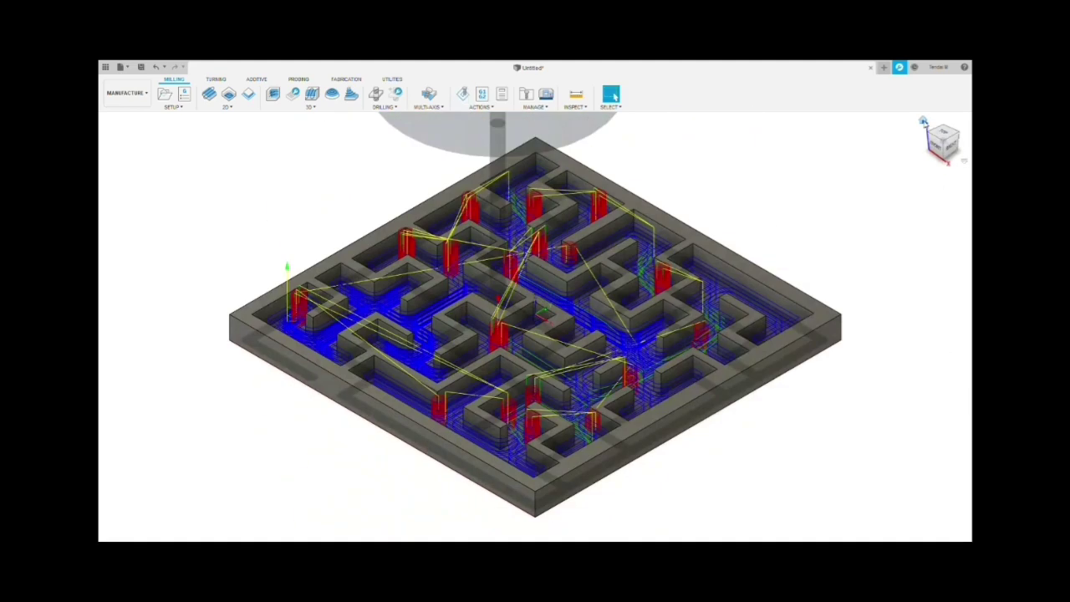
{"action": "left_click", "coordinate": [481, 96]}
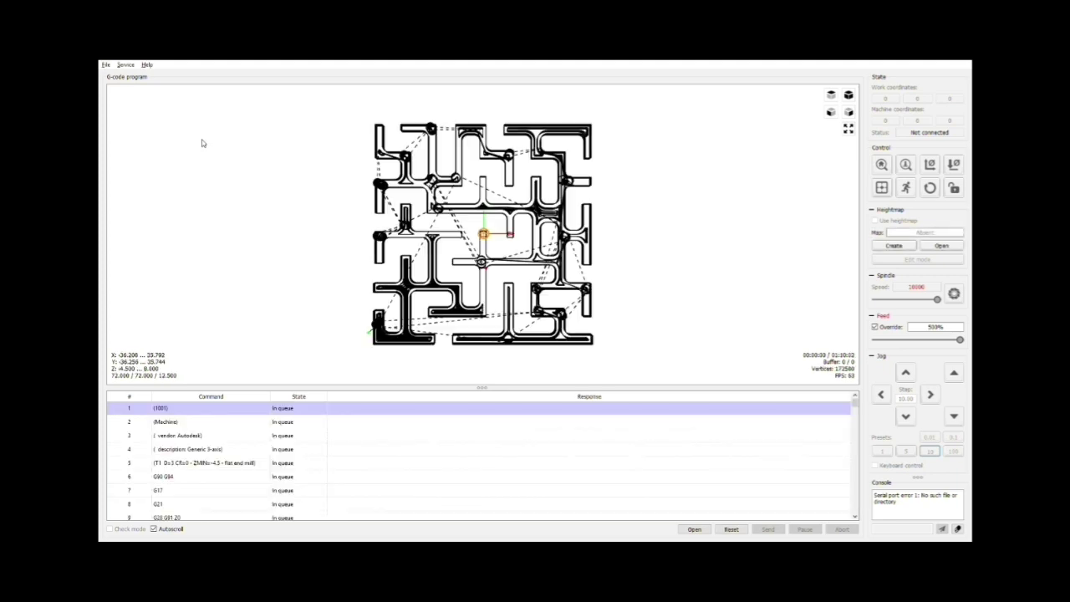
Inspect the maze G-code toolpath from the front, side, isometric and top views, and check the feed override option.
{"action": "left_click", "coordinate": [831, 113]}
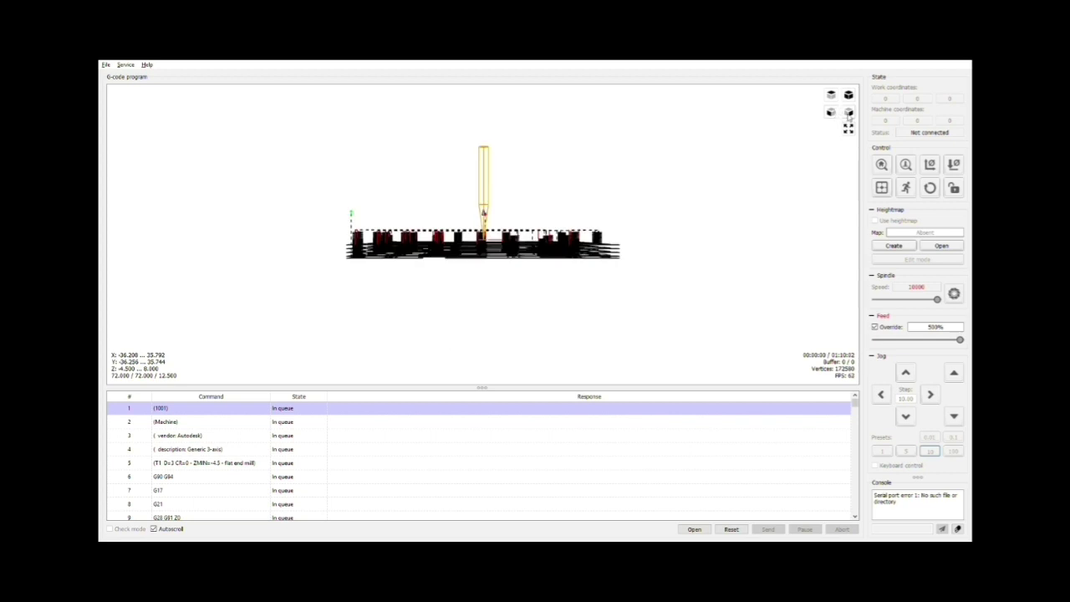
{"action": "left_click", "coordinate": [849, 115]}
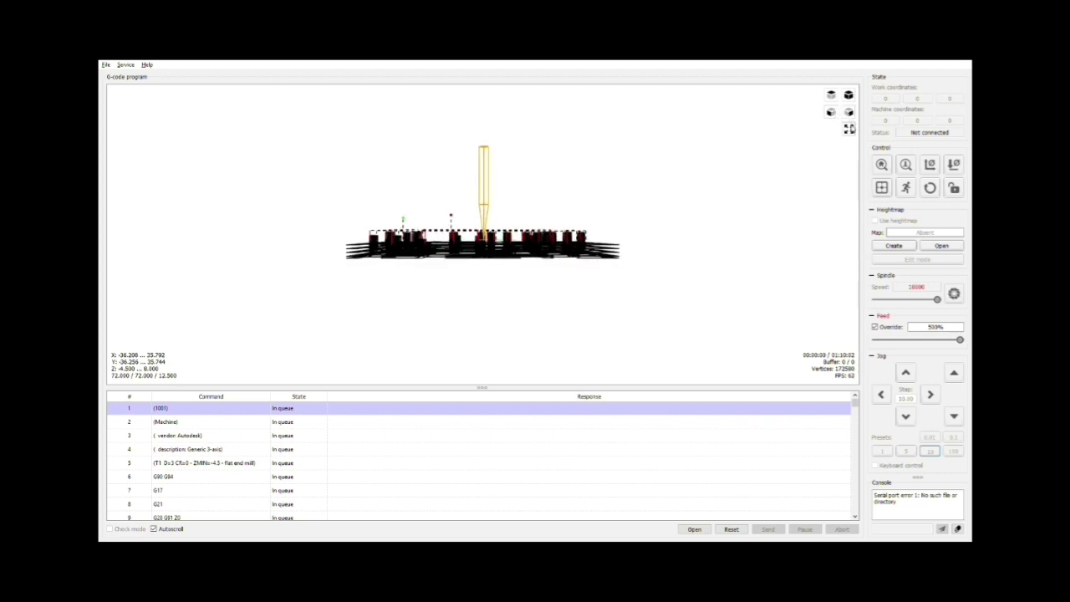
{"action": "left_click", "coordinate": [848, 98]}
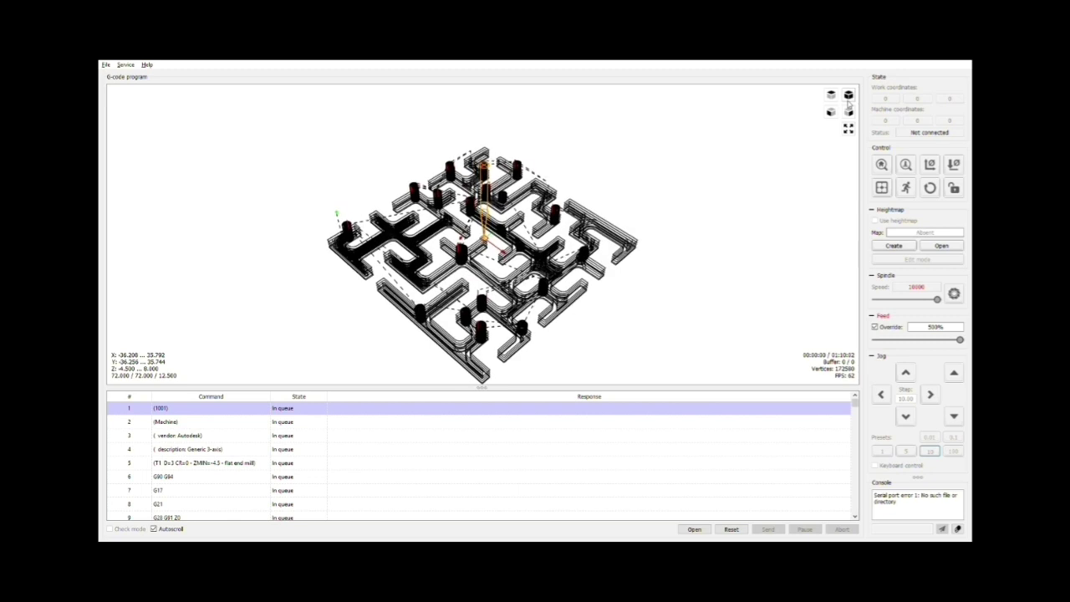
{"action": "left_click", "coordinate": [832, 97]}
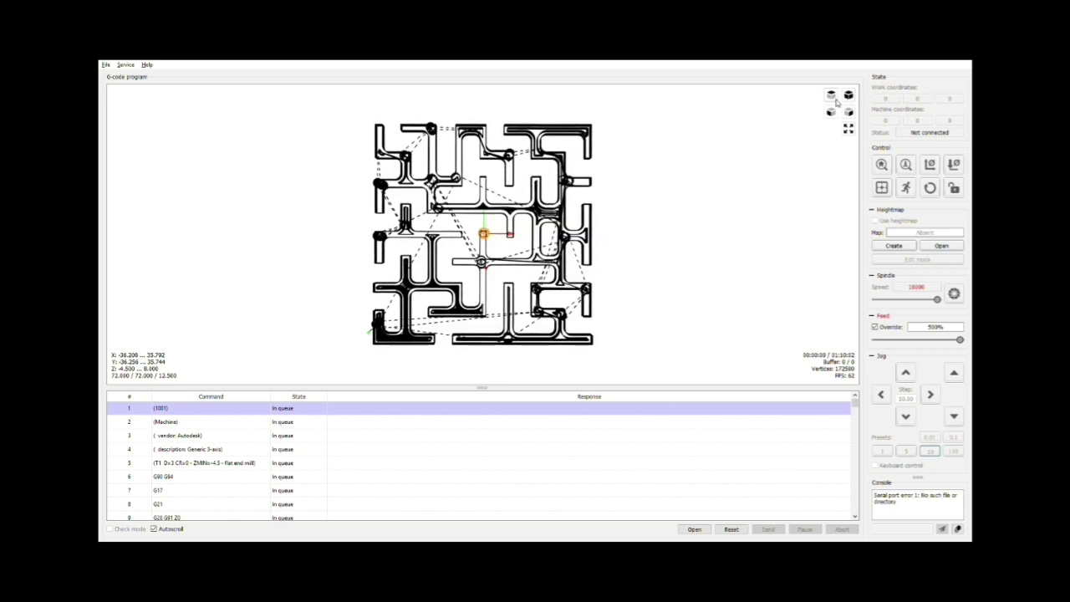
{"action": "left_click", "coordinate": [849, 99]}
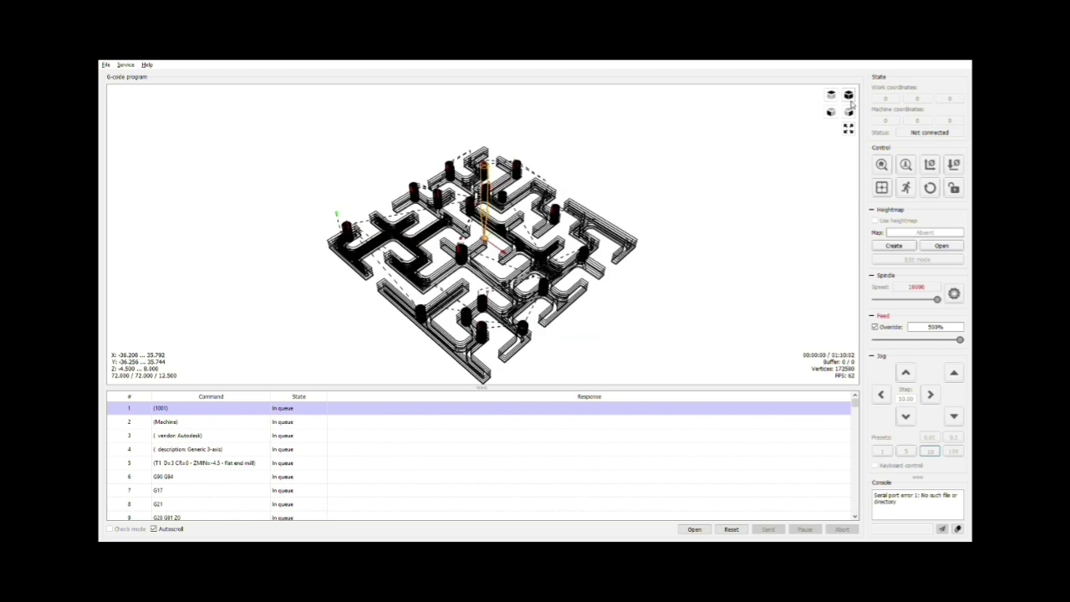
{"action": "left_click", "coordinate": [875, 327]}
{"action": "left_click", "coordinate": [875, 327]}
{"action": "left_click", "coordinate": [848, 94]}
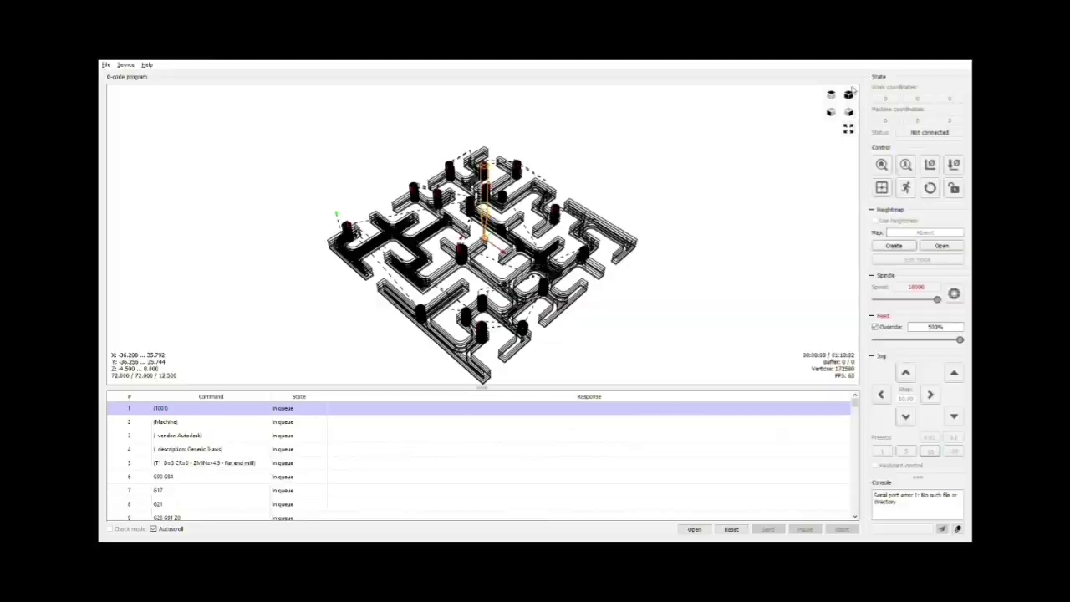